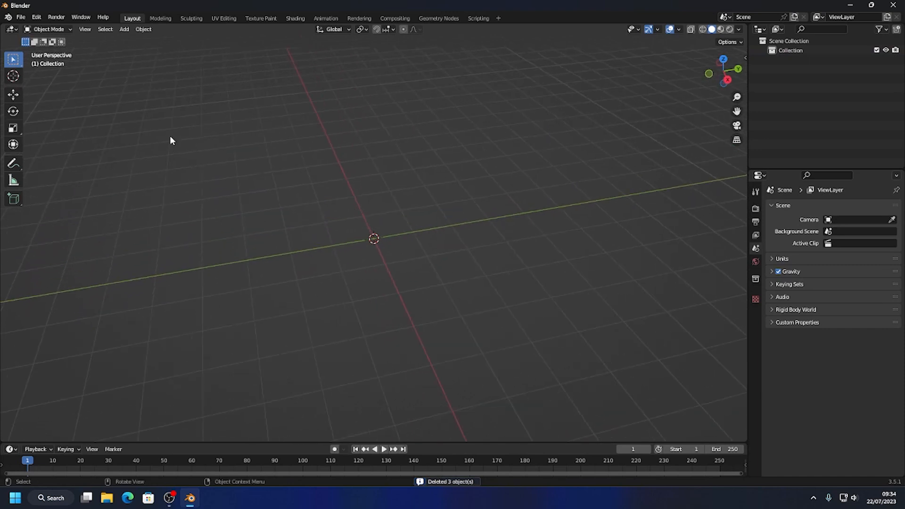
# Add a cylinder mesh at the world origin.
pyautogui.moveTo(260, 154); pyautogui.dragTo(346, 235, button='middle')
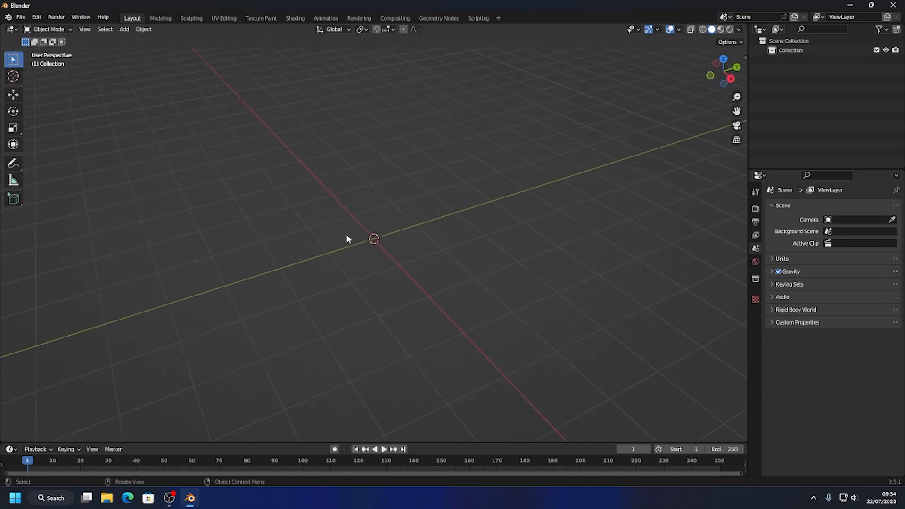
pyautogui.click(123, 29)
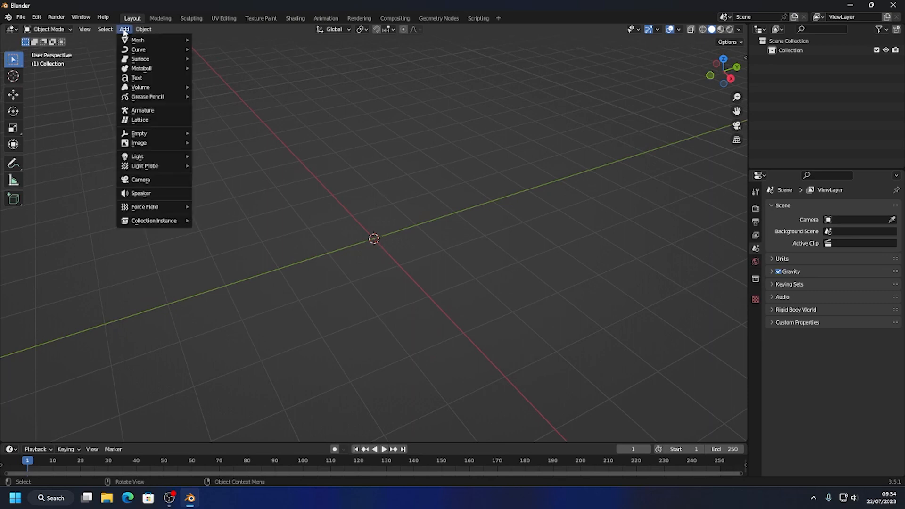
pyautogui.moveTo(127, 41)
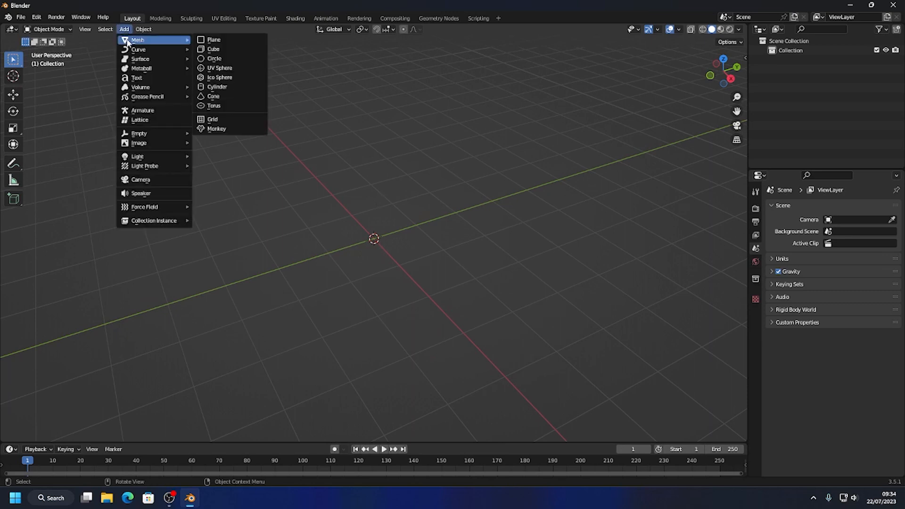
pyautogui.click(217, 86)
# Set the new cylinder to 64 vertices and a depth of 1 m.
pyautogui.click(54, 433)
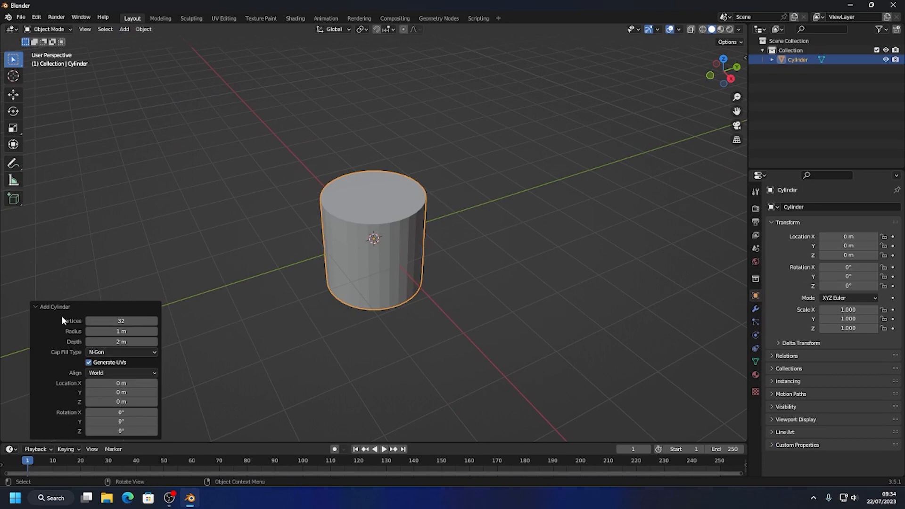
pyautogui.click(131, 321)
pyautogui.press('Tab')
pyautogui.press('Tab')
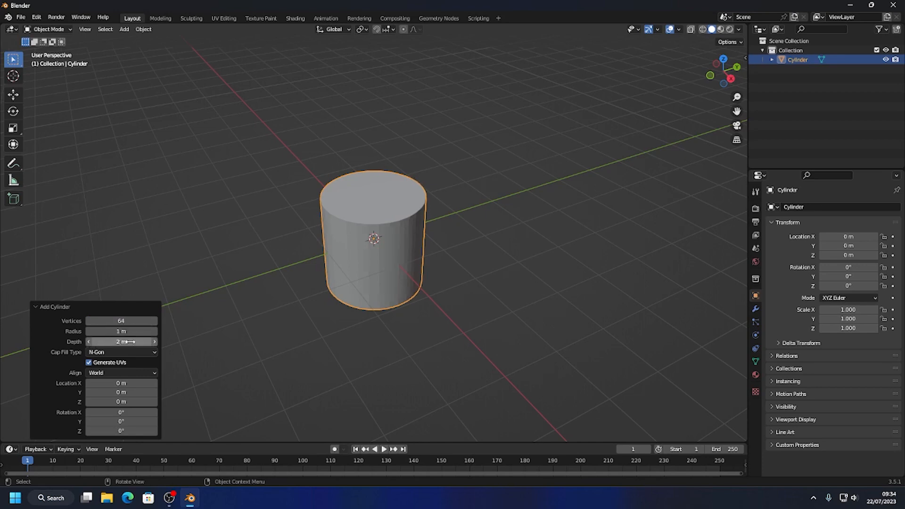
pyautogui.write('1')
pyautogui.press('Return')
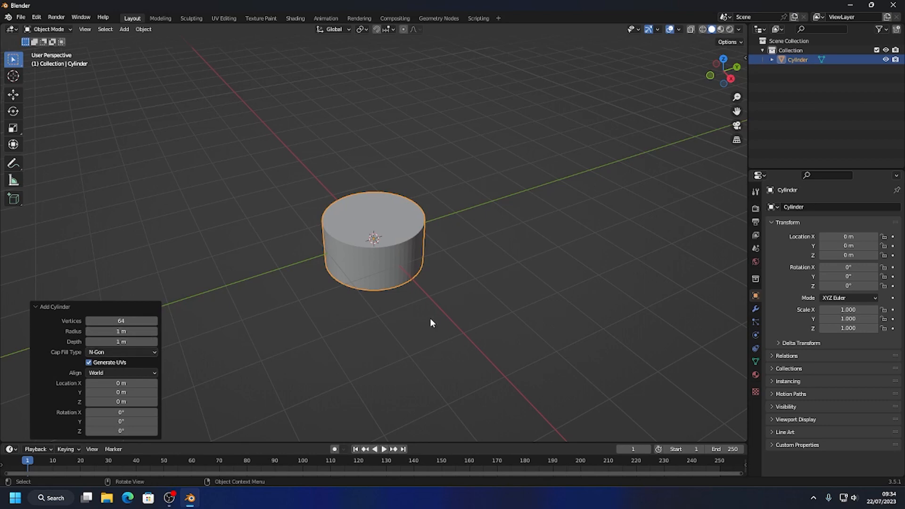
pyautogui.click(41, 306)
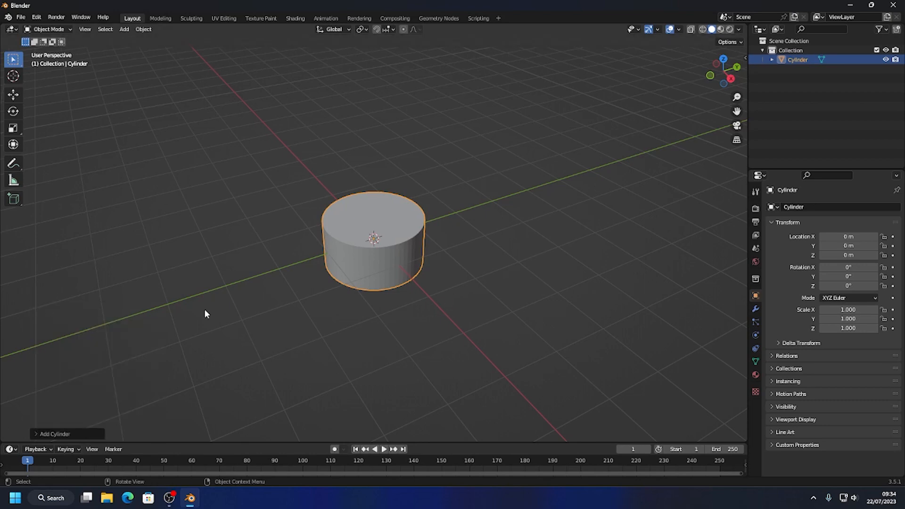
# Put the cylinder into Edit Mode with face selection.
pyautogui.moveTo(205, 309); pyautogui.dragTo(401, 293, button='middle')
pyautogui.click(407, 293)
pyautogui.scroll(3, 408, 292)
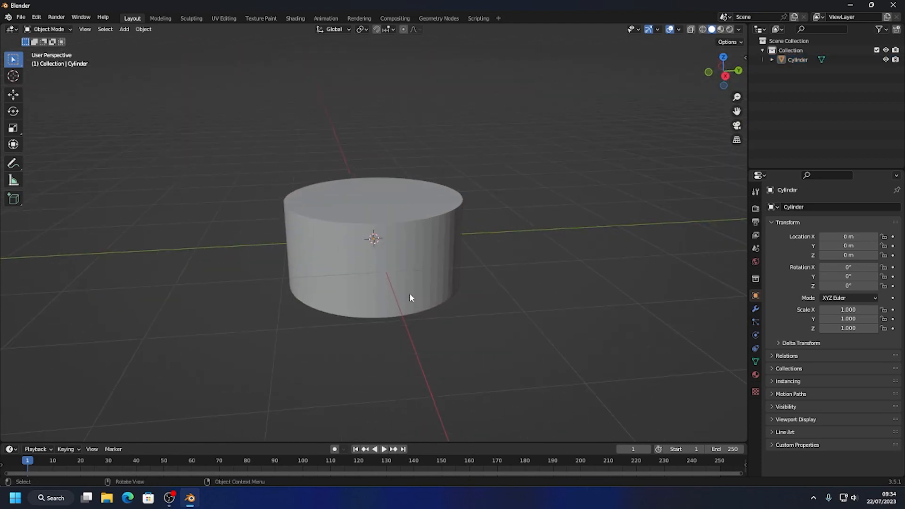
pyautogui.click(316, 189)
pyautogui.click(64, 30)
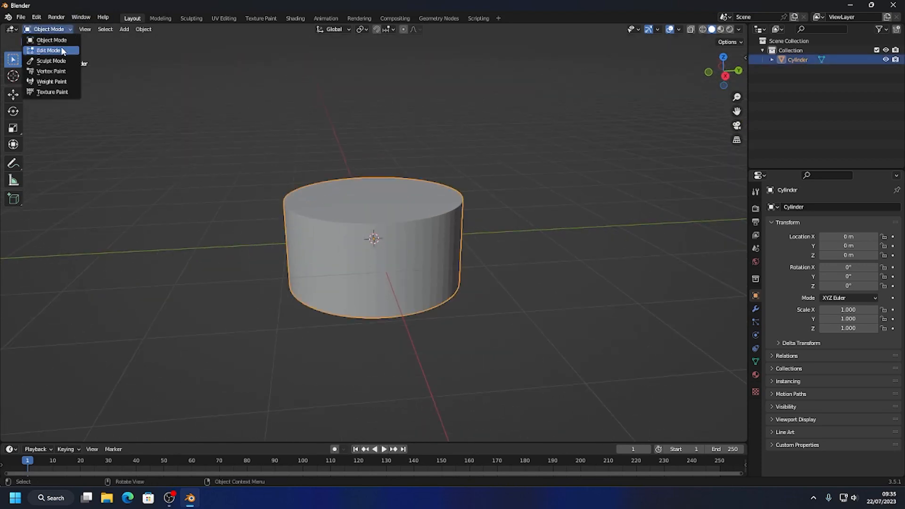
pyautogui.click(64, 52)
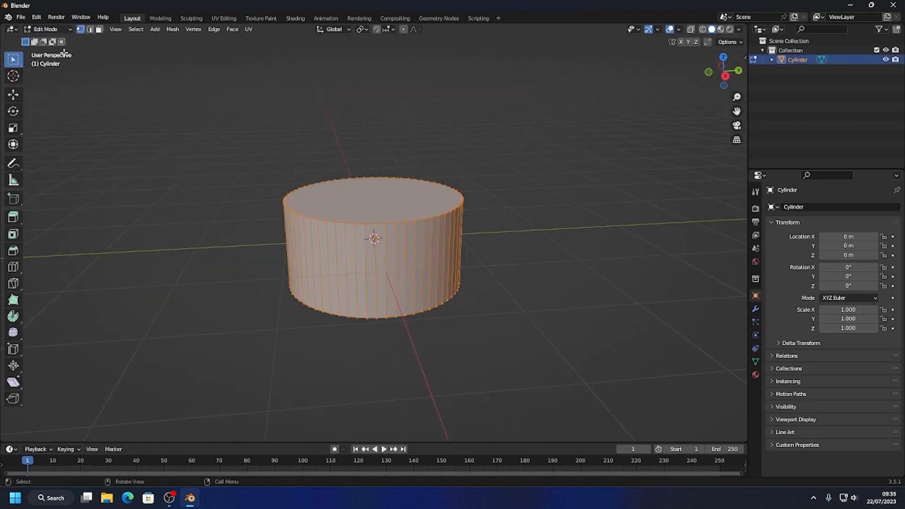
pyautogui.click(99, 30)
# Scale the cylinder's top face inward to roughly two-thirds of its width so the sides taper.
pyautogui.click(397, 209)
pyautogui.press('s')
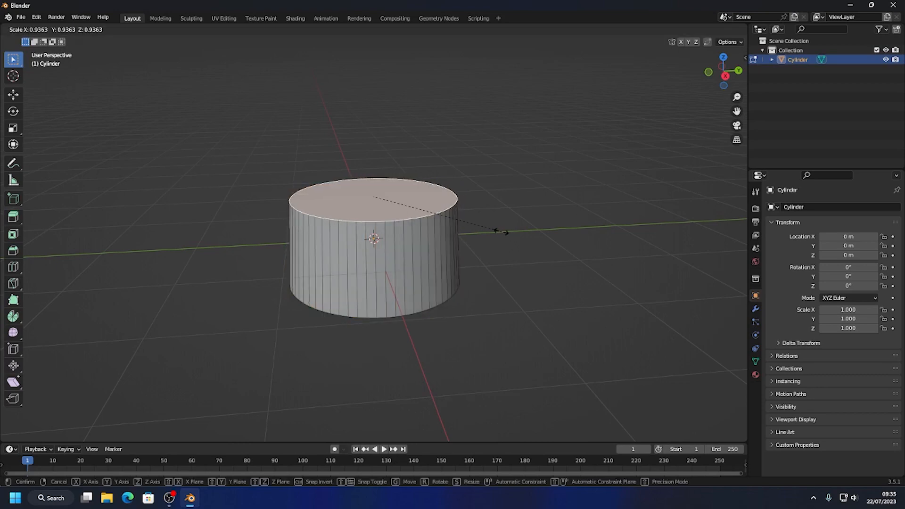
pyautogui.click(453, 231)
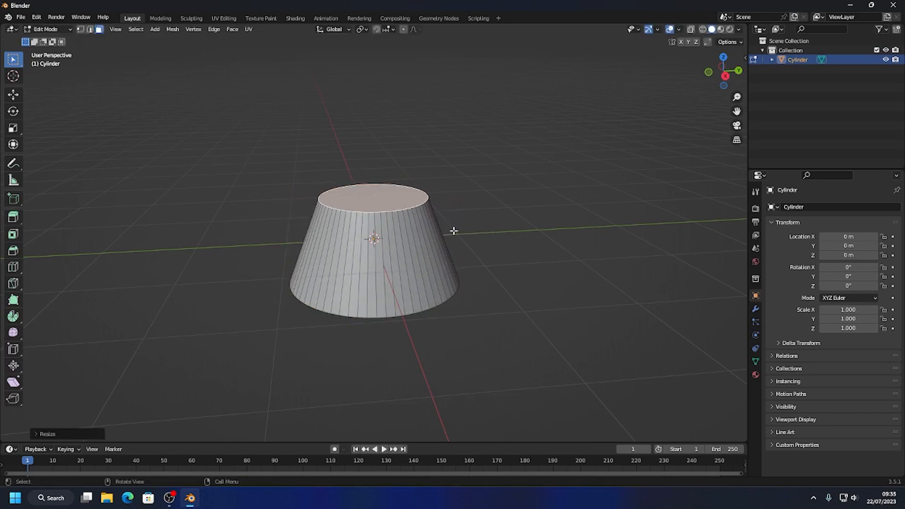
# Raise the cylinder's bottom face about 0.4 m along Z to shorten the tapered shape.
pyautogui.moveTo(454, 231)
pyautogui.mouseDown(button='middle')
pyautogui.moveTo(455, 306)
pyautogui.moveTo(454, 275)
pyautogui.moveTo(403, 276)
pyautogui.moveTo(443, 241)
pyautogui.mouseUp(button='middle')
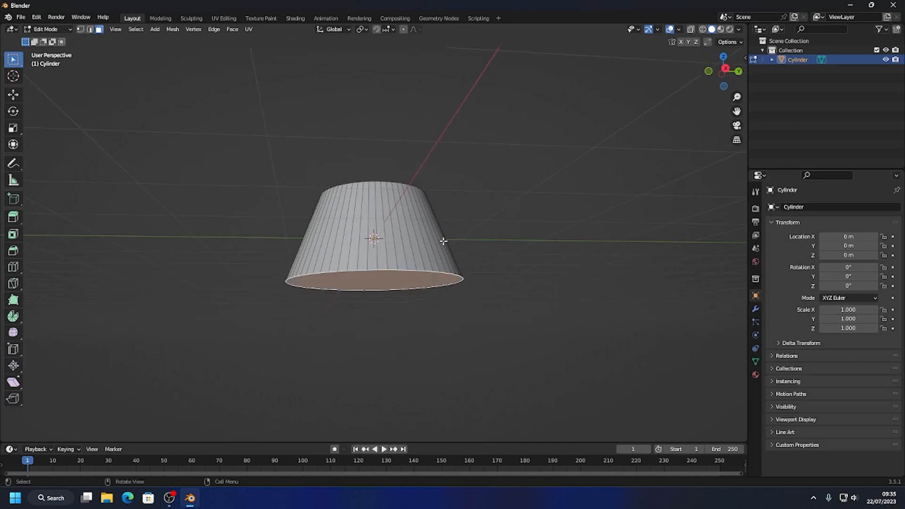
pyautogui.click(725, 69)
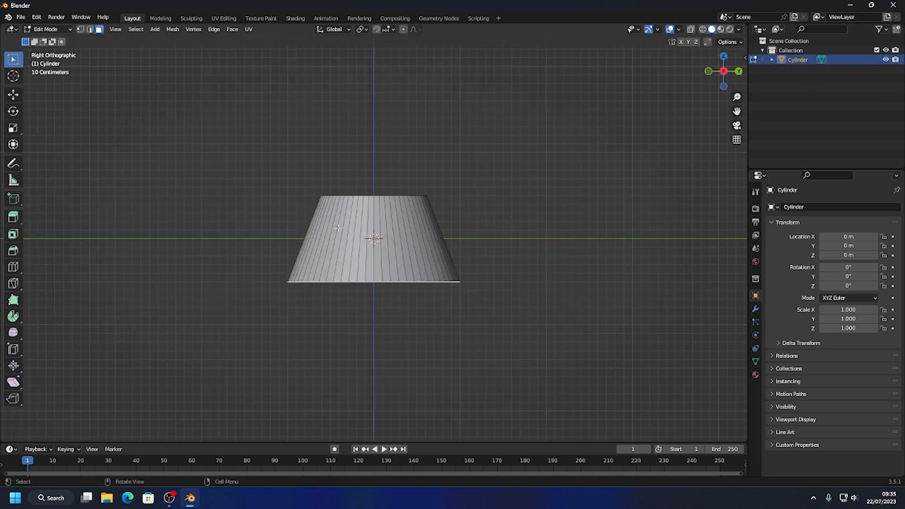
pyautogui.click(14, 96)
pyautogui.moveTo(373, 238); pyautogui.dragTo(375, 206)
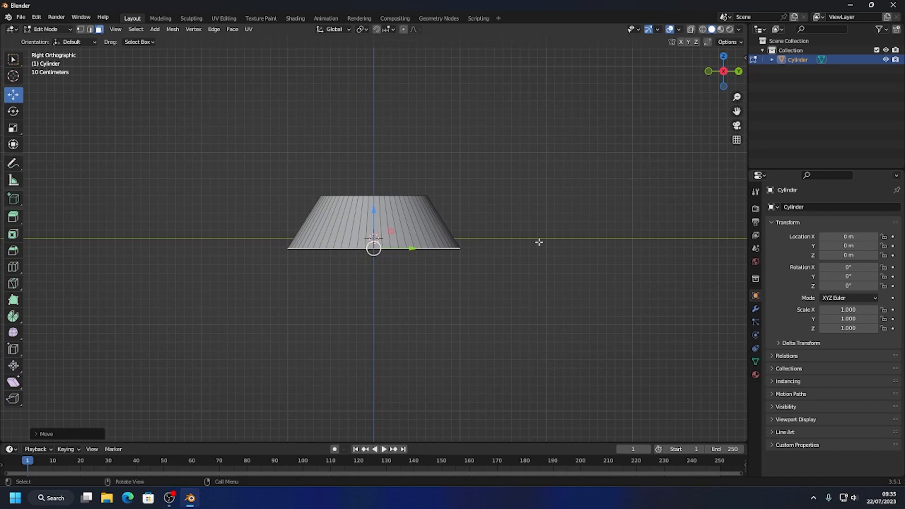
# Add one horizontal loop cut around the middle of the tapered side and activate the Move tool.
pyautogui.moveTo(388, 208); pyautogui.dragTo(373, 235, button='middle')
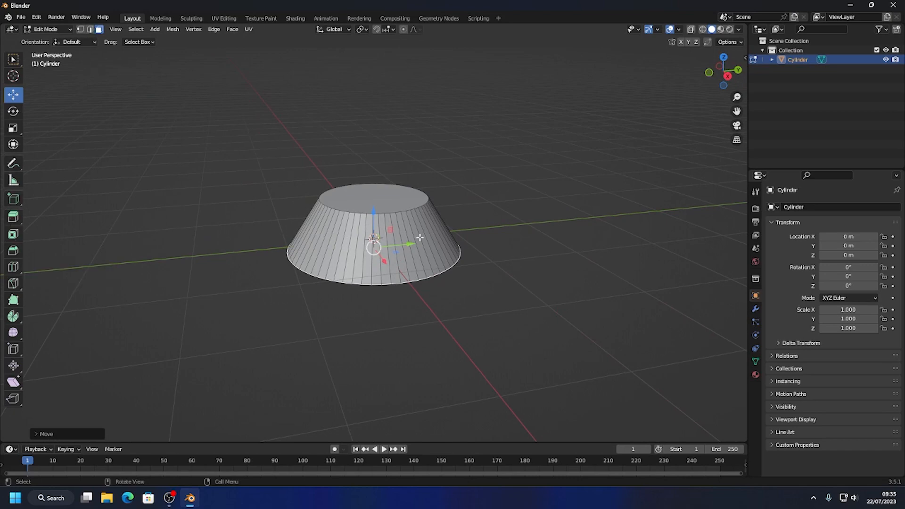
pyautogui.click(14, 267)
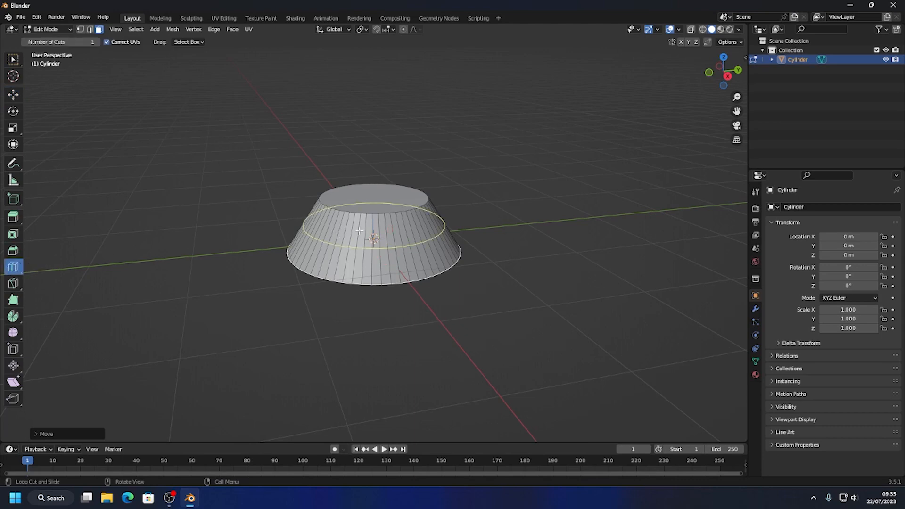
pyautogui.click(348, 246)
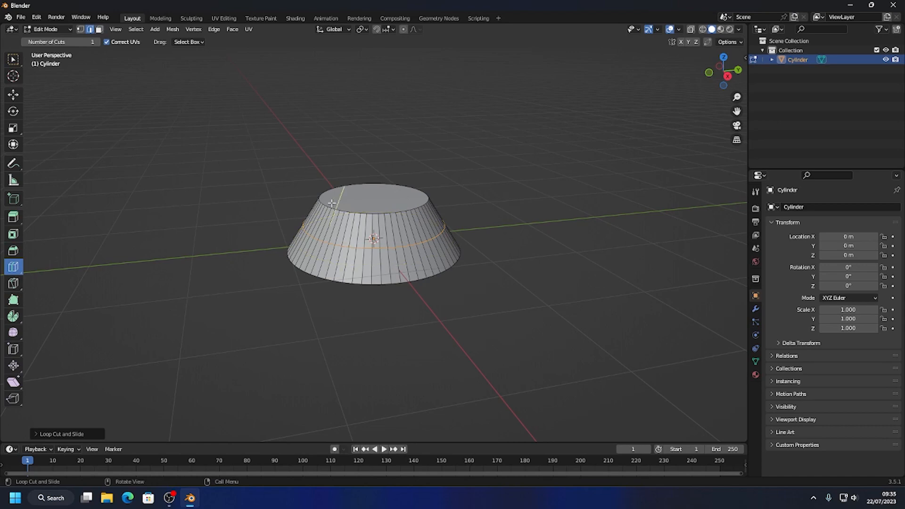
pyautogui.click(14, 95)
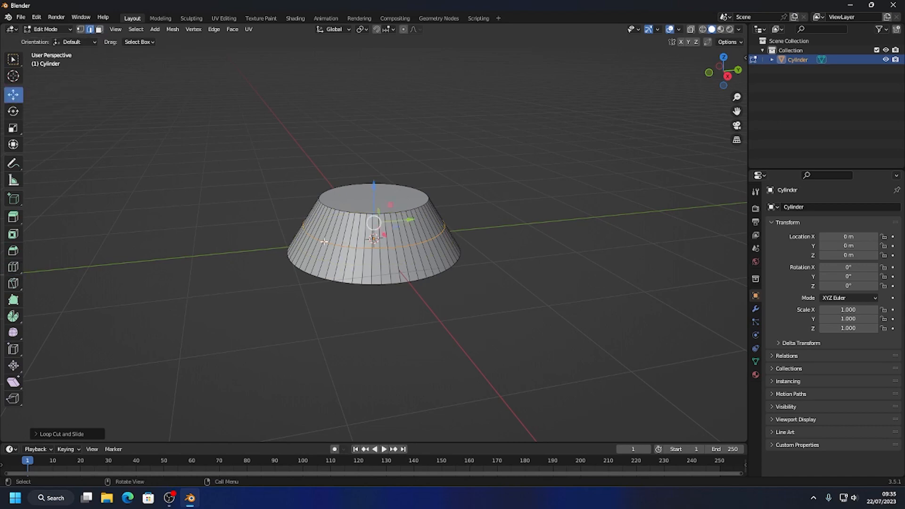
pyautogui.rightClick(311, 233)
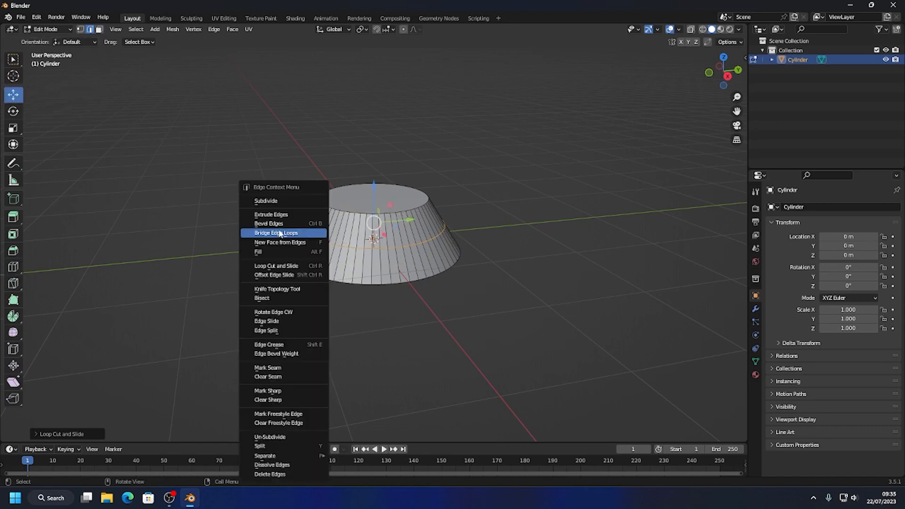
pyautogui.click(282, 228)
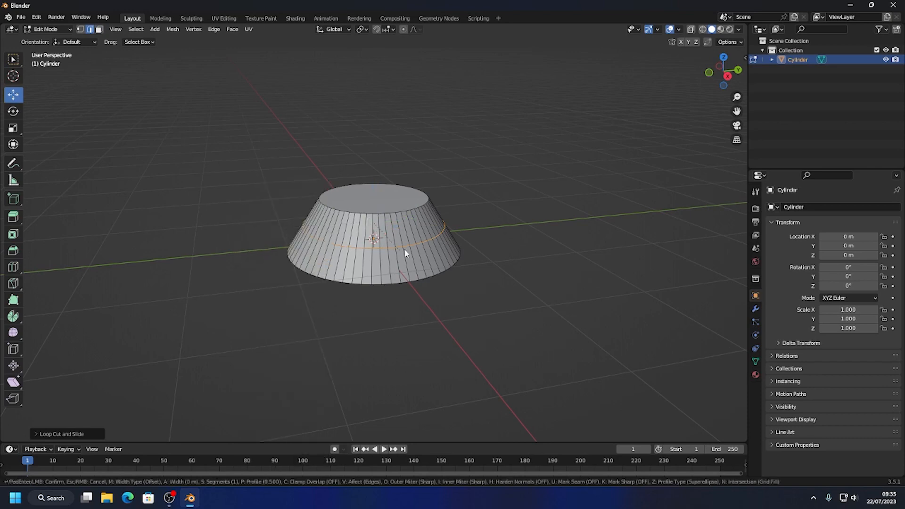
pyautogui.click(480, 250)
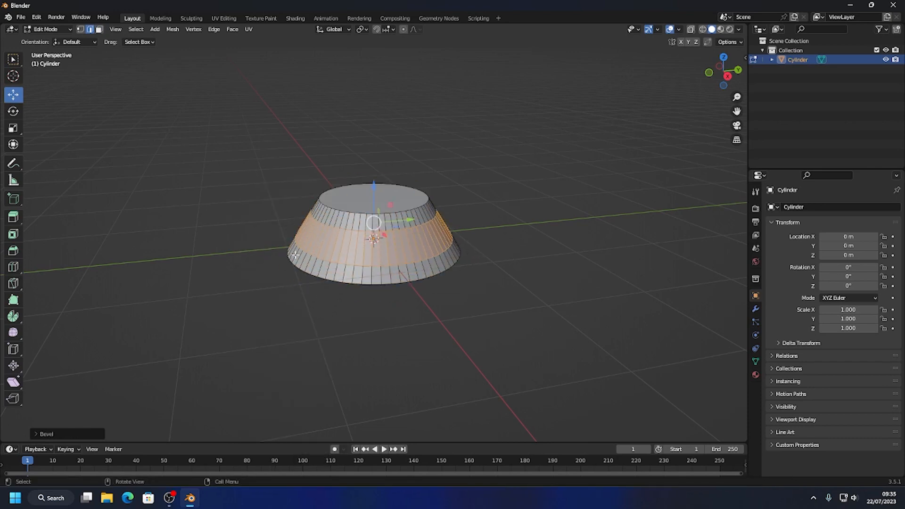
pyautogui.click(268, 228)
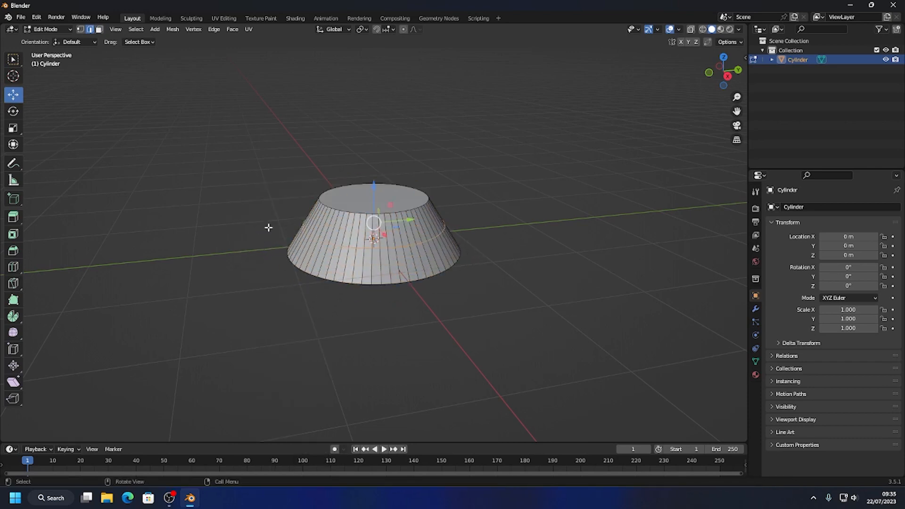
# Scale the middle edge loop inward to about 0.82 and lower it slightly along Z.
pyautogui.press('s')
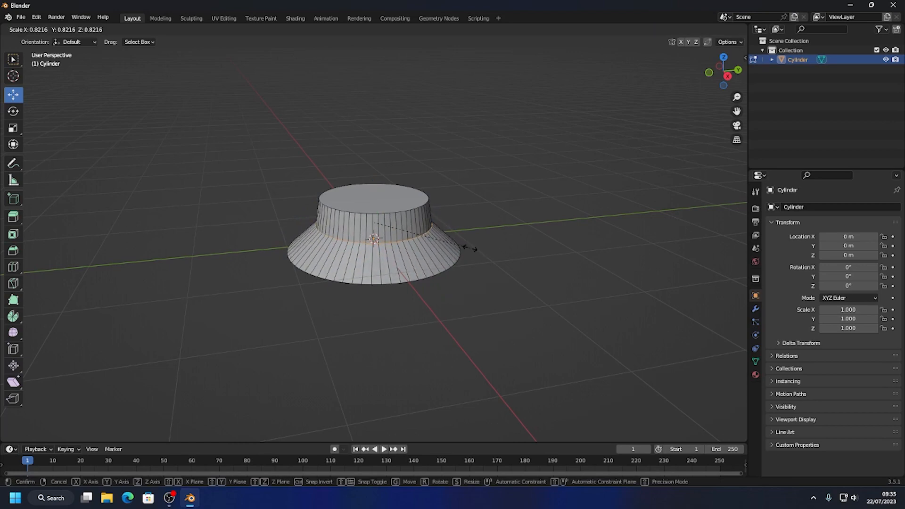
pyautogui.click(470, 248)
pyautogui.moveTo(442, 186)
pyautogui.mouseDown(button='middle')
pyautogui.moveTo(424, 280)
pyautogui.moveTo(468, 248)
pyautogui.moveTo(447, 187)
pyautogui.mouseUp(button='middle')
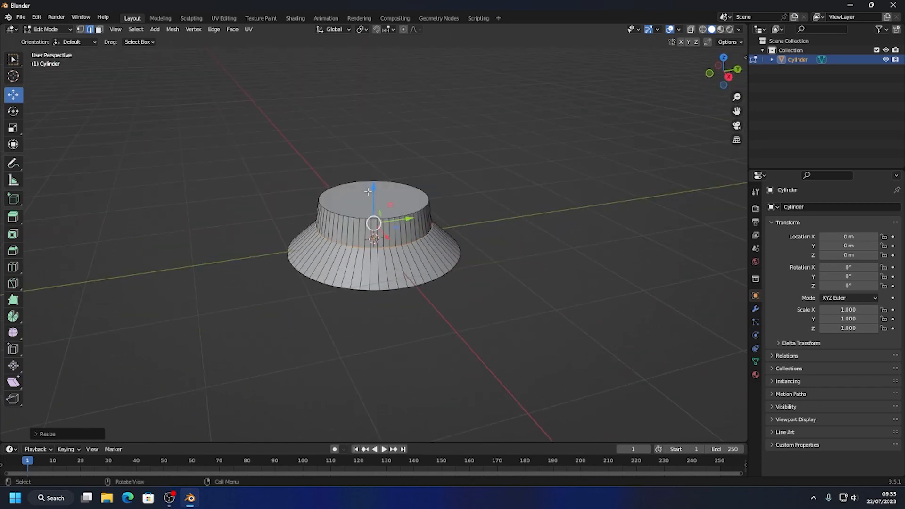
pyautogui.moveTo(374, 187); pyautogui.dragTo(373, 190)
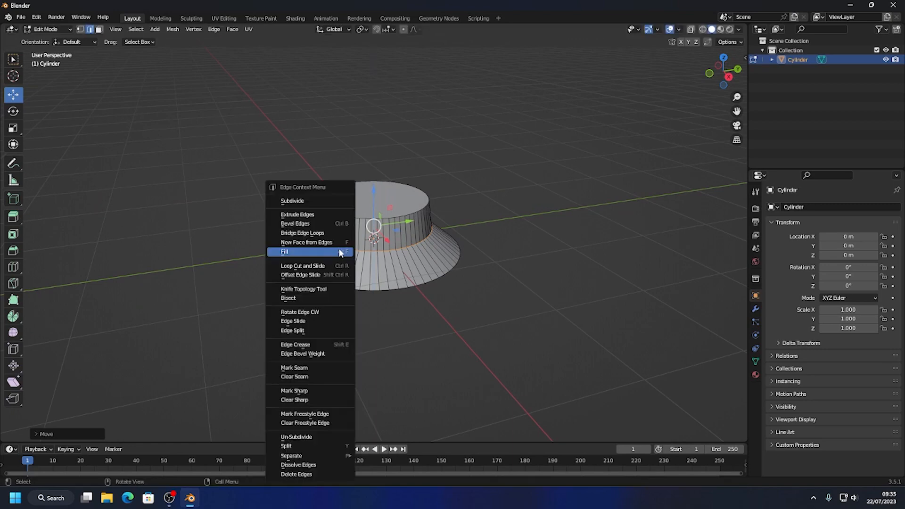
# Bevel the narrowed middle edge loop with a width of about 0.26 m.
pyautogui.rightClick(340, 249)
pyautogui.click(325, 223)
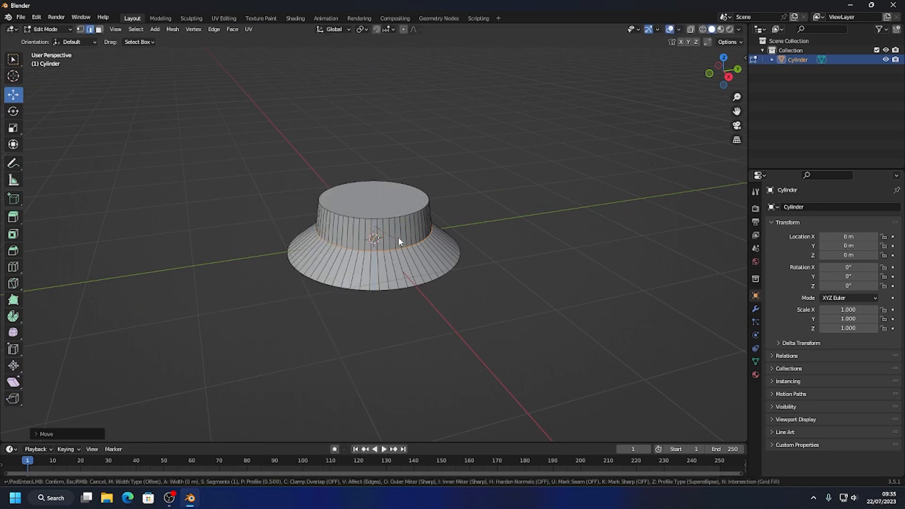
pyautogui.click(449, 239)
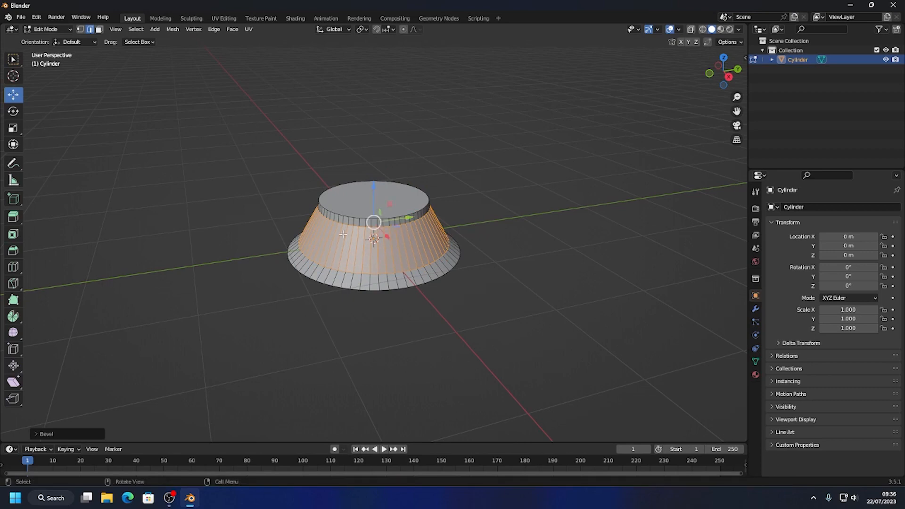
# Set the bevel to 5 segments and a width of about 0.328 m for a smooth flared curve.
pyautogui.click(38, 433)
pyautogui.click(155, 298)
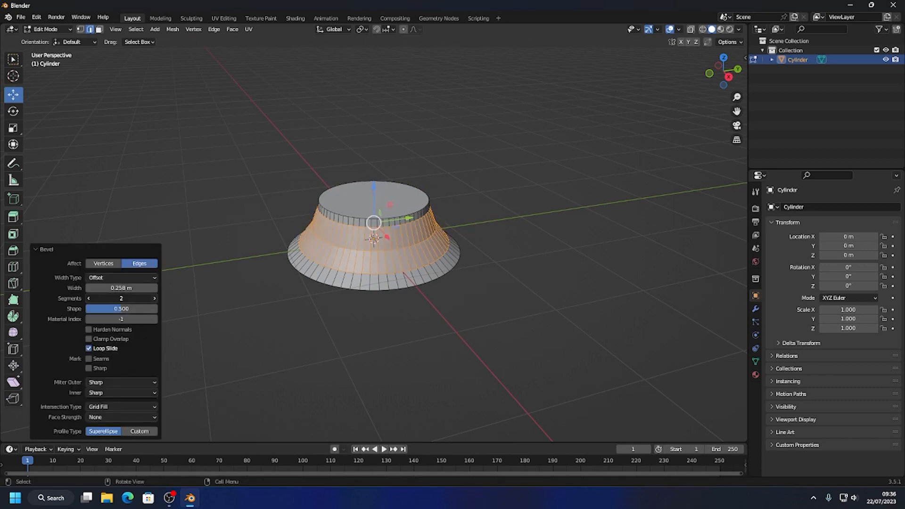
pyautogui.click(155, 298)
pyautogui.click(155, 298)
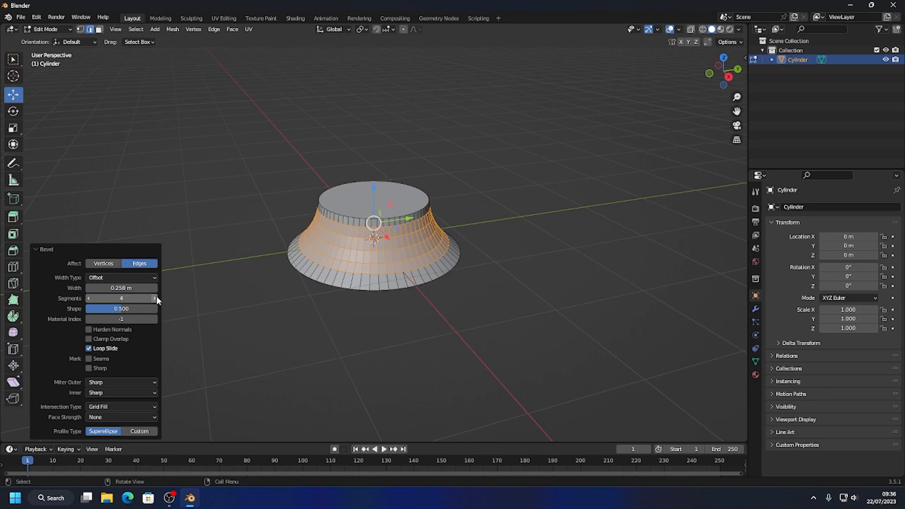
pyautogui.click(155, 298)
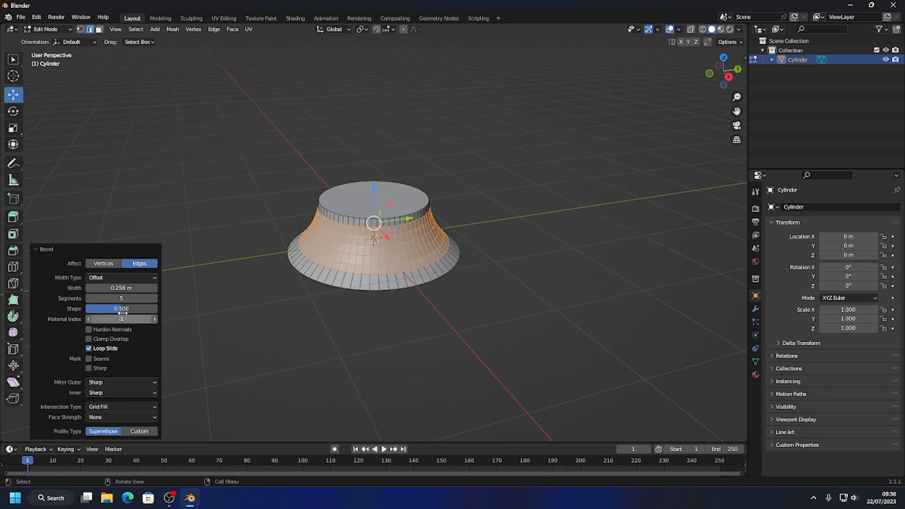
pyautogui.moveTo(124, 288); pyautogui.dragTo(140, 288)
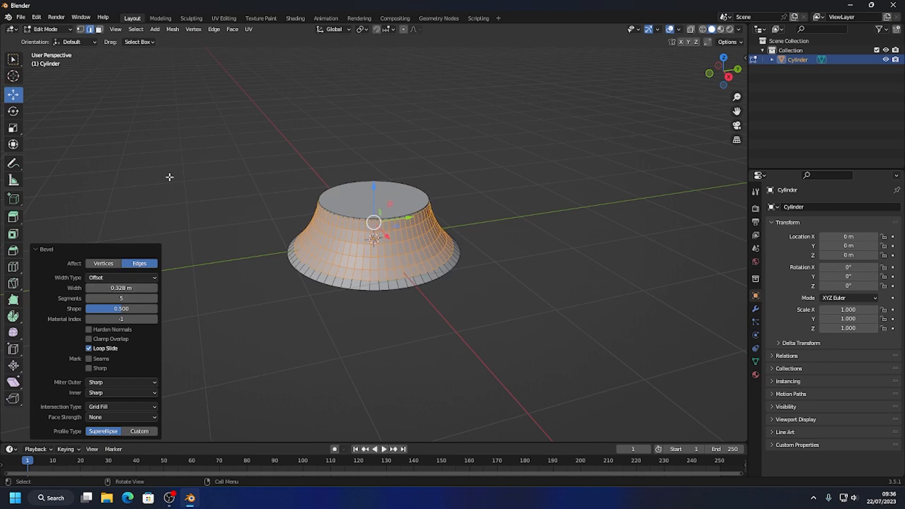
# Switch to face selection and raise the top face about 0.067 m along Z.
pyautogui.click(99, 29)
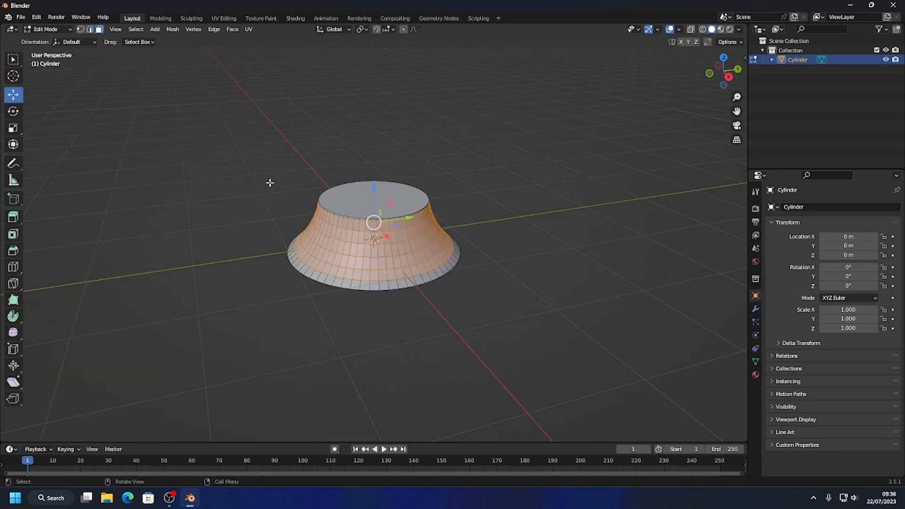
pyautogui.click(352, 197)
pyautogui.moveTo(374, 170); pyautogui.dragTo(375, 155)
pyautogui.scroll(3, 433, 226)
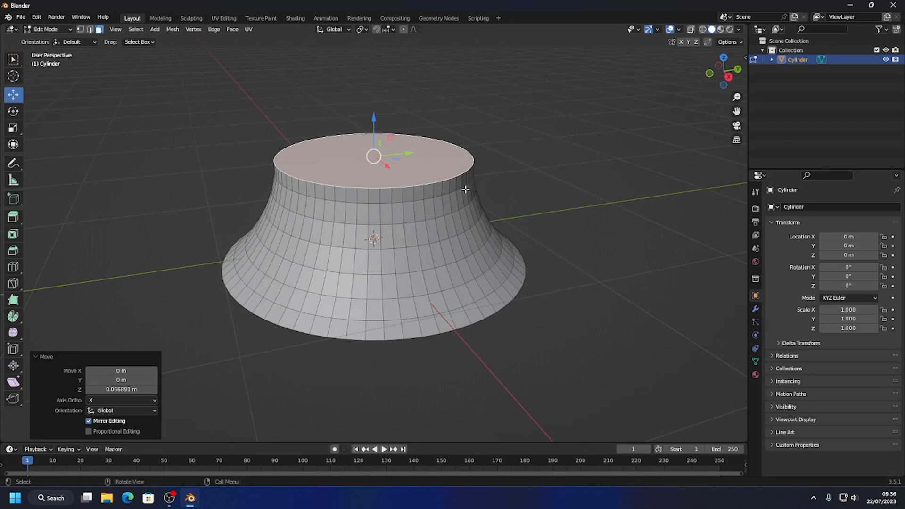
pyautogui.moveTo(477, 217); pyautogui.dragTo(398, 227, button='middle')
pyautogui.scroll(2, 440, 238)
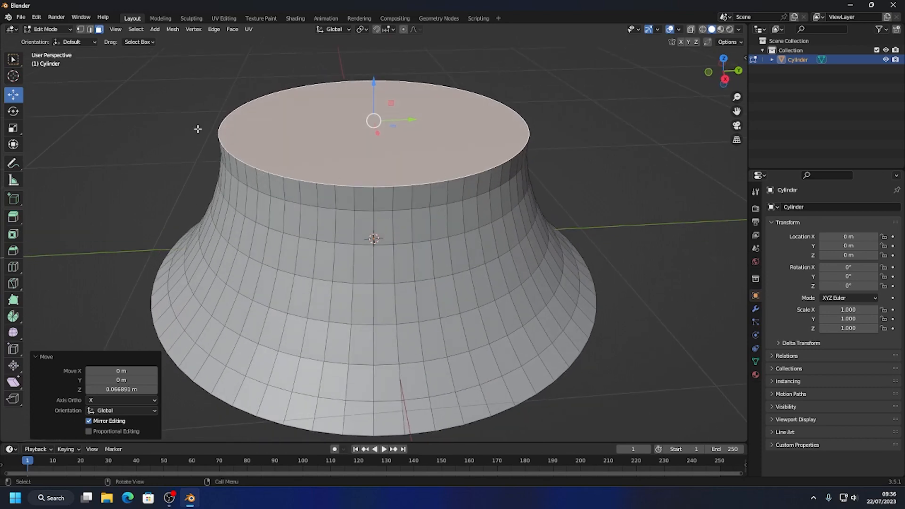
# Return to Object Mode and apply all transforms to the flared cylinder.
pyautogui.click(47, 29)
pyautogui.click(53, 31)
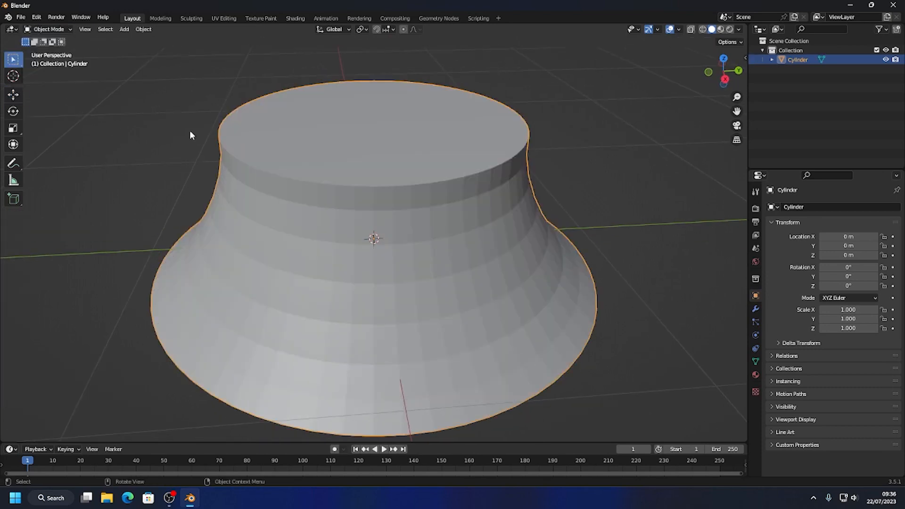
pyautogui.rightClick(292, 167)
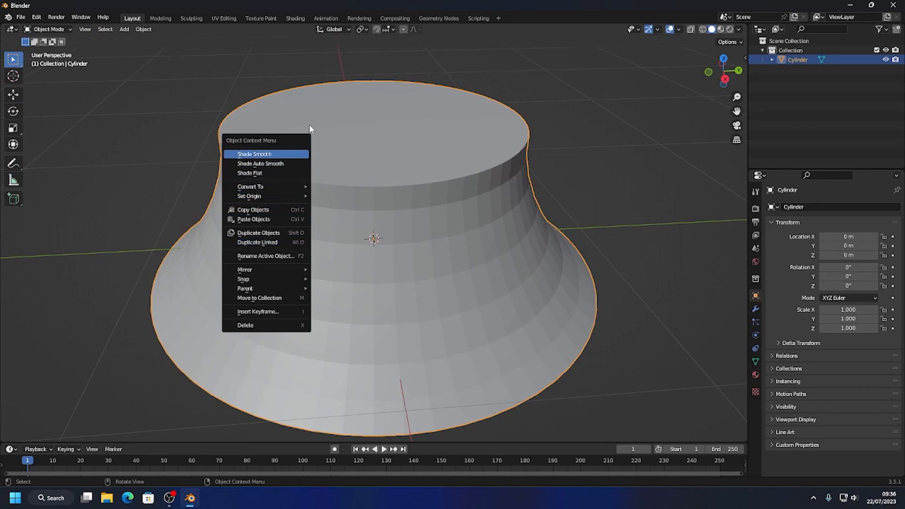
pyautogui.hotkey('ctrl', 'a')
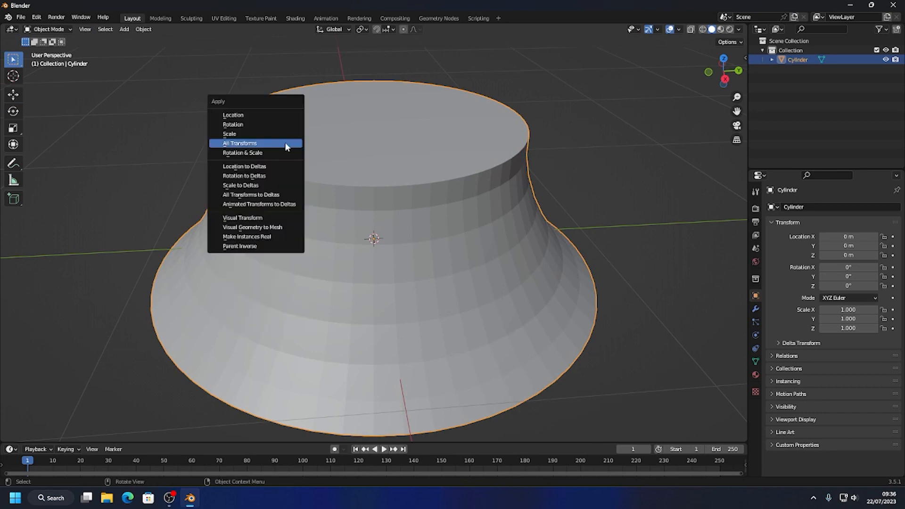
pyautogui.click(258, 143)
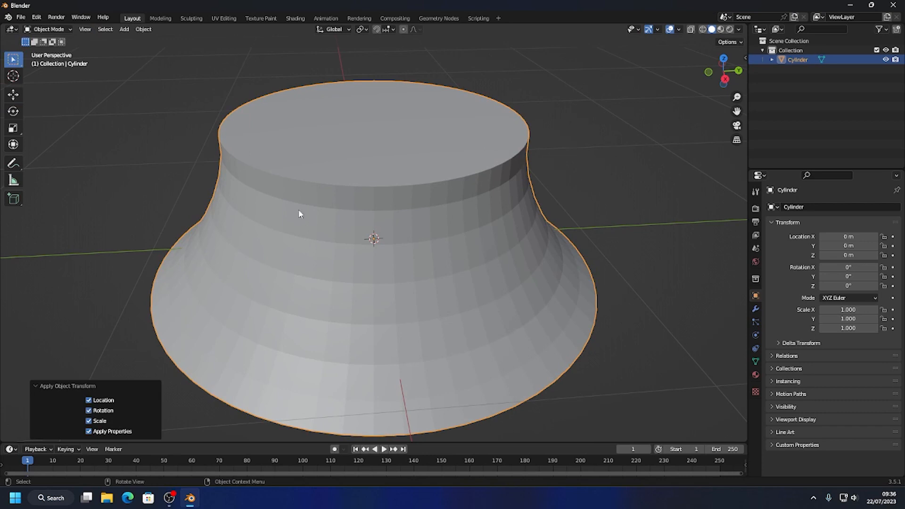
# In Edit Mode with edge selection, bevel the edge loop around the top face by about 0.022 m.
pyautogui.click(49, 29)
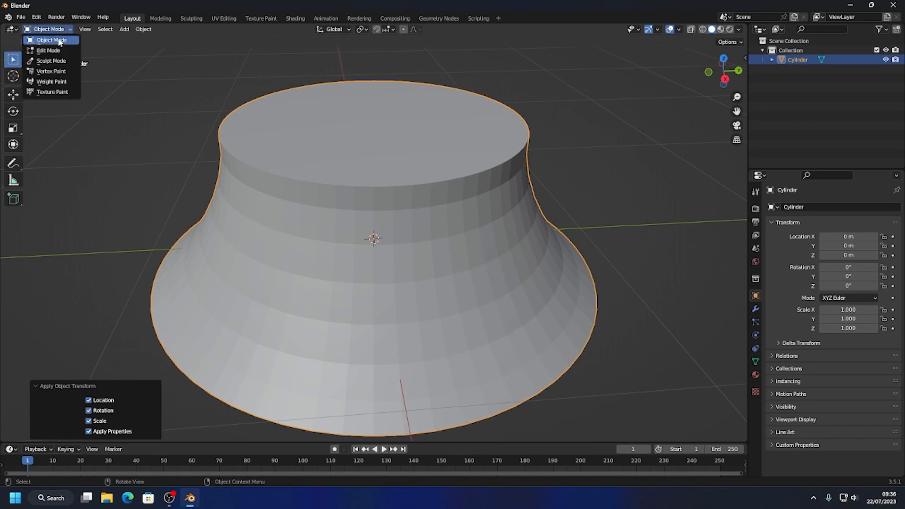
pyautogui.click(46, 40)
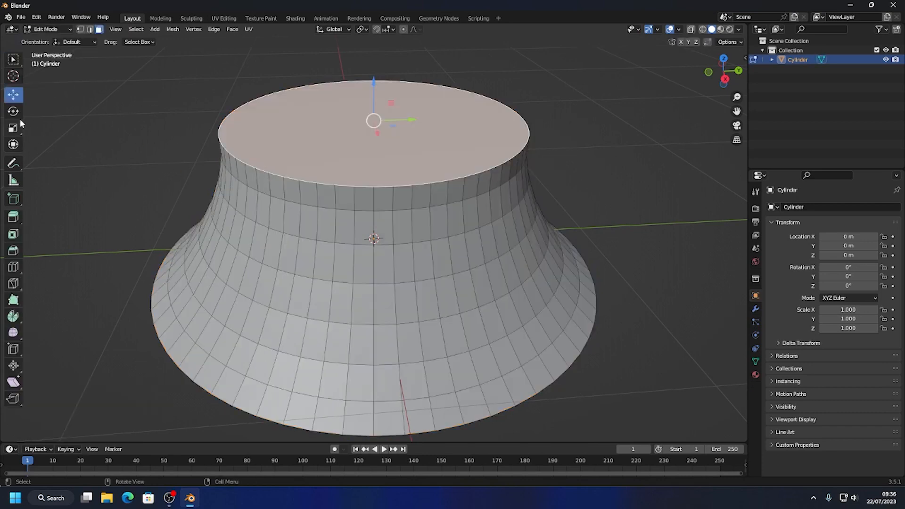
pyautogui.click(90, 29)
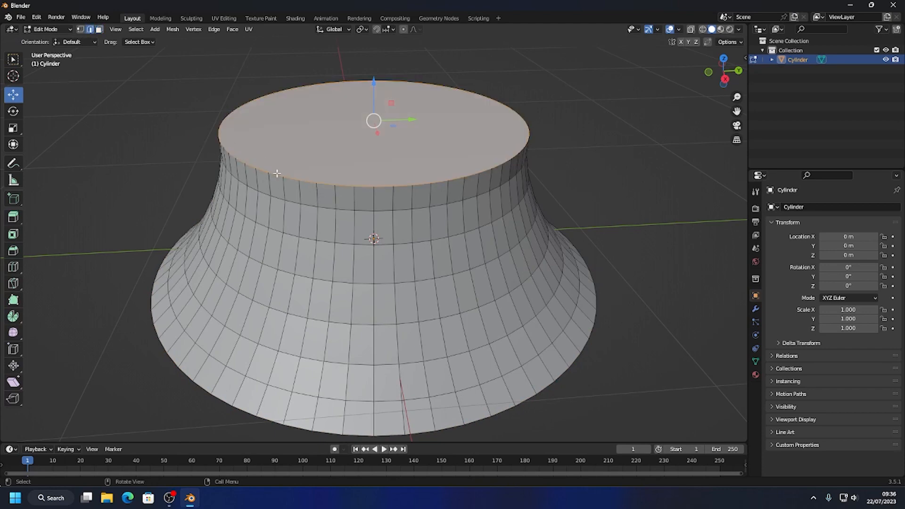
pyautogui.click(312, 182)
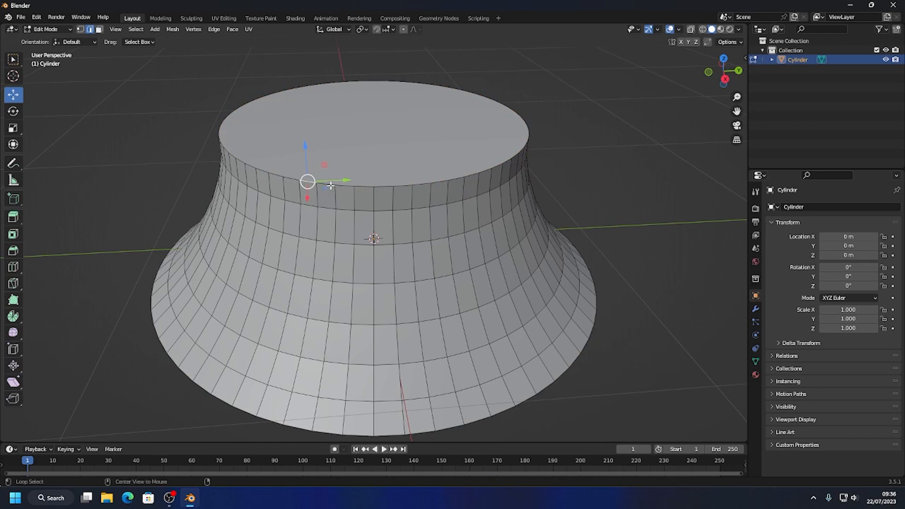
pyautogui.keyDown('alt'); pyautogui.click(331, 187); pyautogui.keyUp('alt')
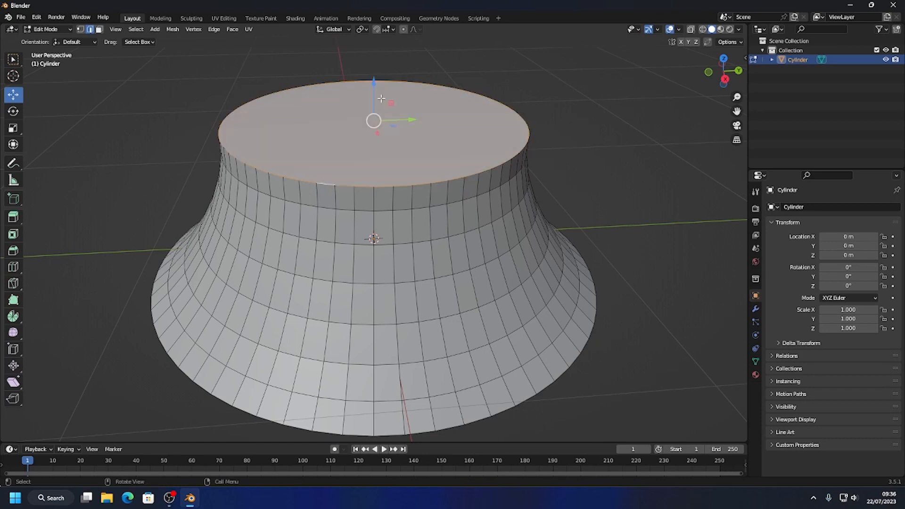
pyautogui.rightClick(322, 149)
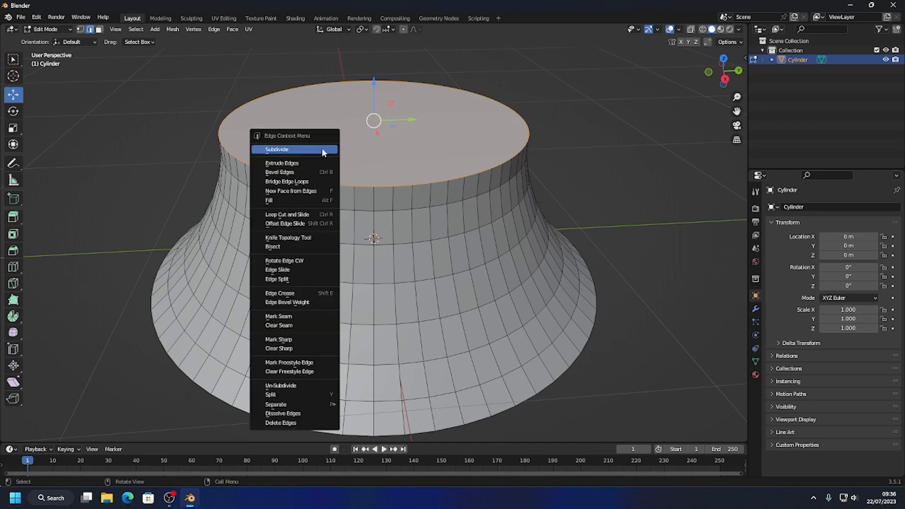
pyautogui.click(308, 172)
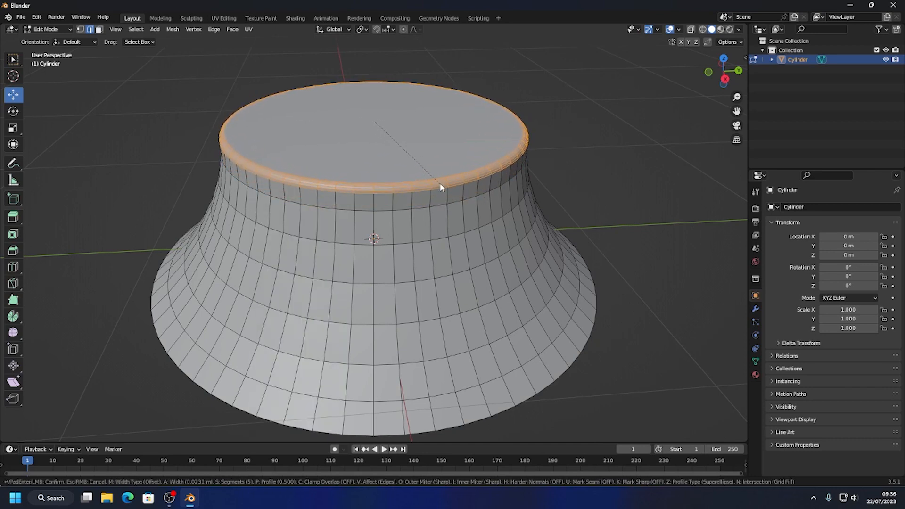
pyautogui.click(439, 183)
# Set the top rim bevel to 3 segments and a width of about 0.013 m.
pyautogui.click(89, 298)
pyautogui.click(89, 297)
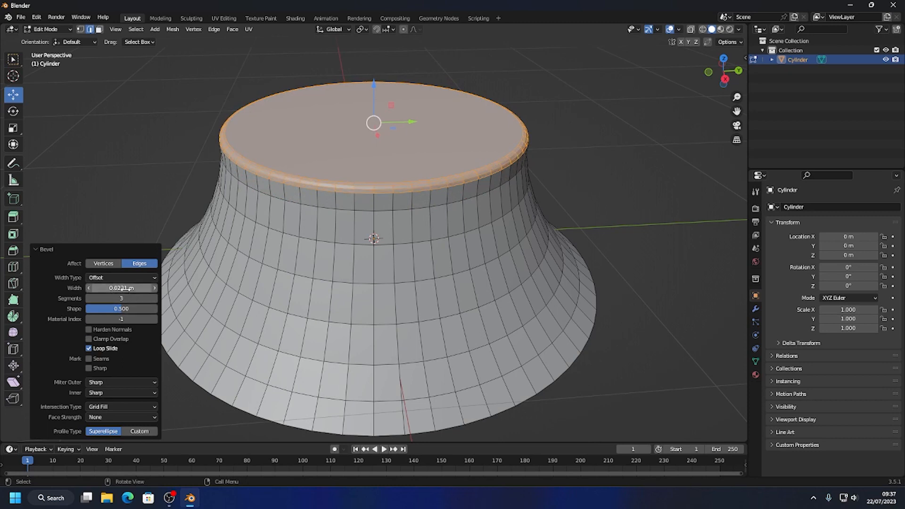
pyautogui.moveTo(121, 288)
pyautogui.mouseDown()
pyautogui.moveTo(173, 288)
pyautogui.moveTo(117, 288)
pyautogui.mouseUp()
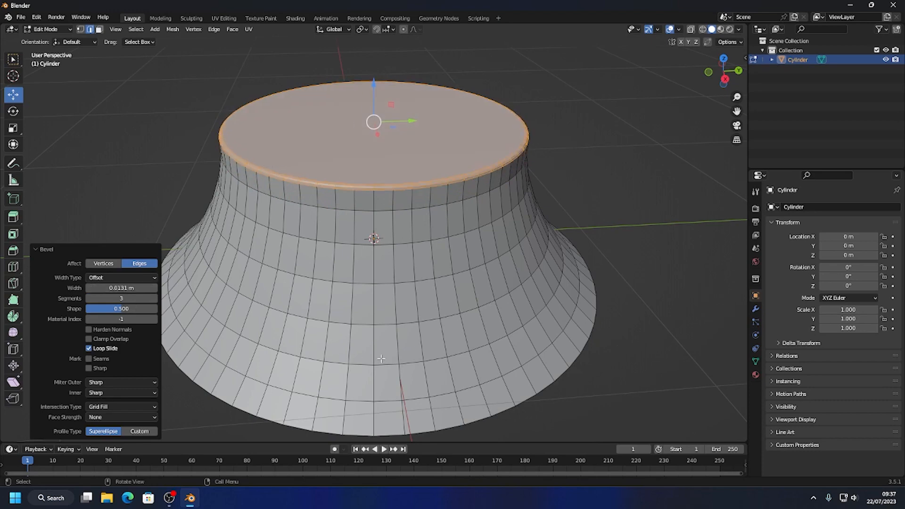
# Extrude the bottom outer edge loop straight down by about 0.102 m.
pyautogui.moveTo(380, 358); pyautogui.dragTo(383, 327, button='middle')
pyautogui.scroll(-1, 361, 329)
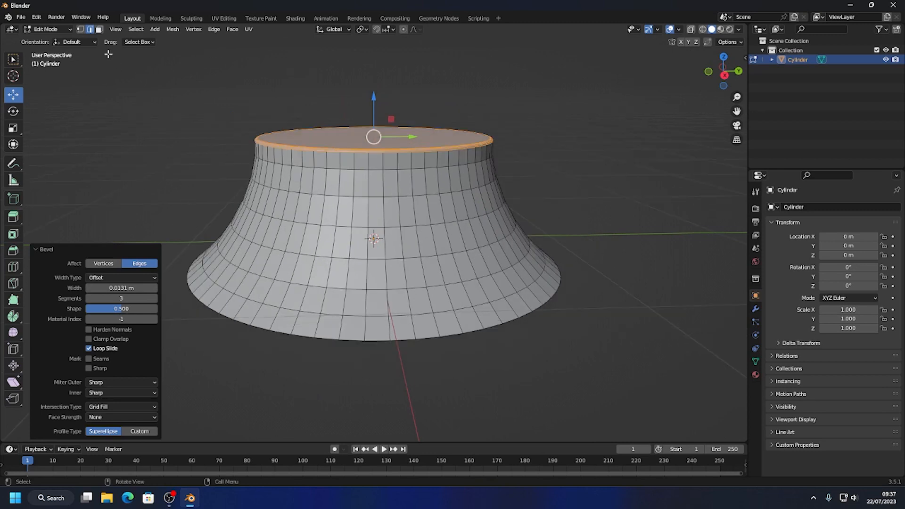
pyautogui.click(280, 334)
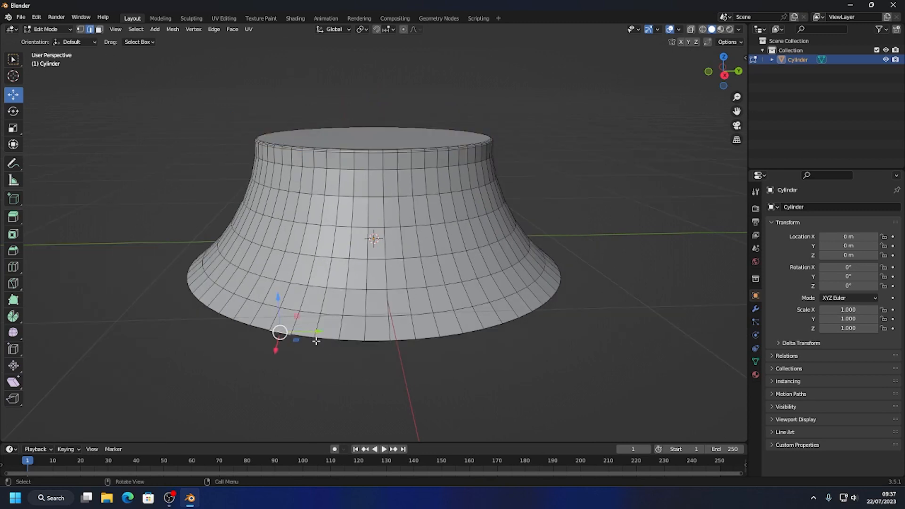
pyautogui.keyDown('alt'); pyautogui.click(303, 338); pyautogui.keyUp('alt')
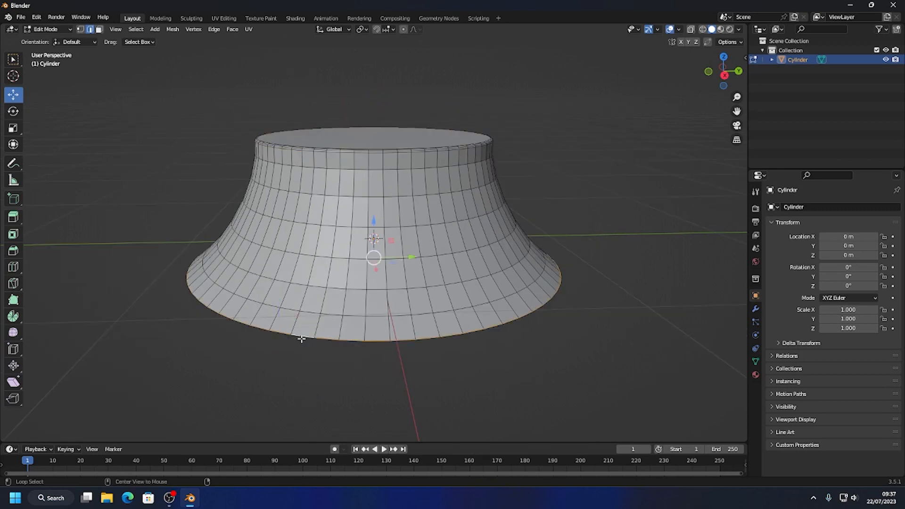
pyautogui.click(13, 217)
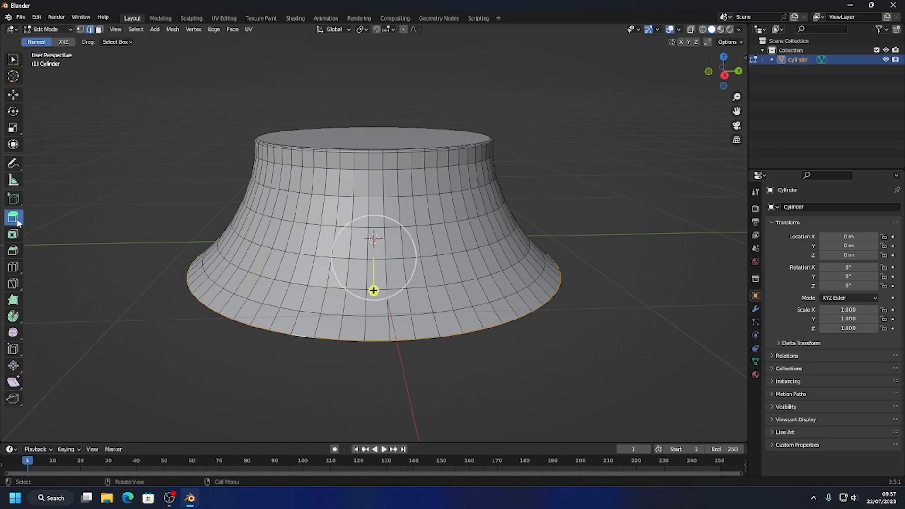
pyautogui.moveTo(374, 288); pyautogui.dragTo(374, 307)
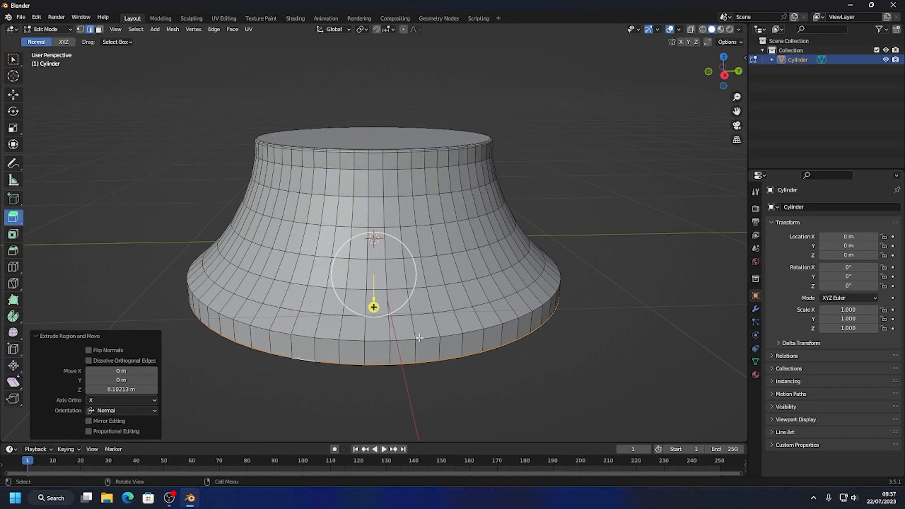
# Bevel the edge loop where the flare meets the new lower band with 3 segments and a width of about 0.013 m.
pyautogui.click(259, 322)
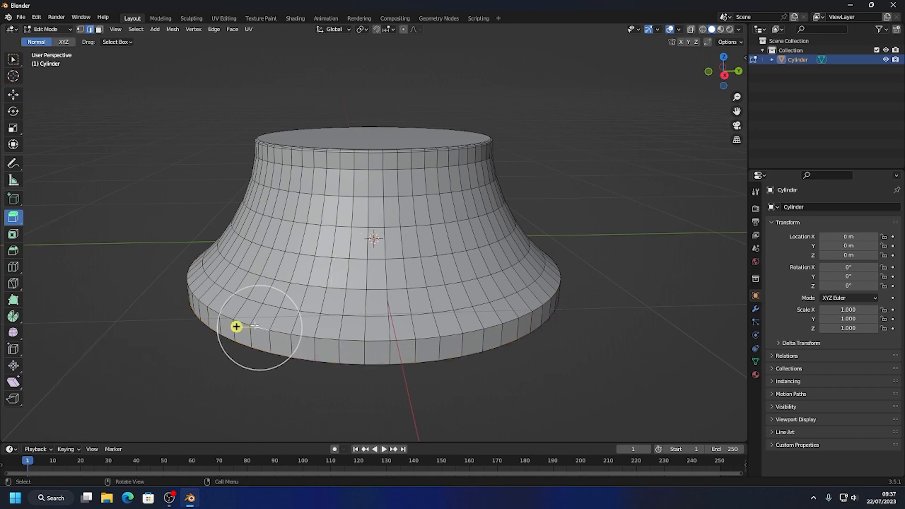
pyautogui.click(13, 94)
pyautogui.keyDown('alt'); pyautogui.click(281, 335); pyautogui.keyUp('alt')
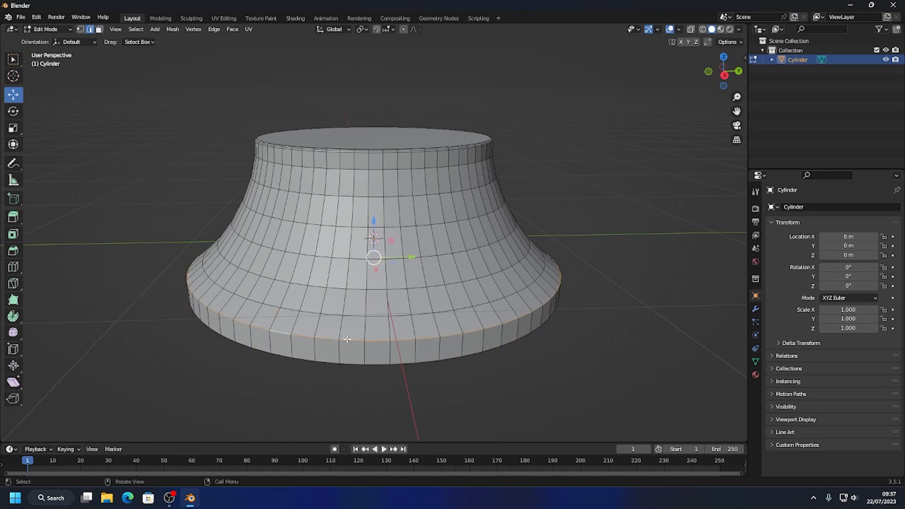
pyautogui.rightClick(319, 339)
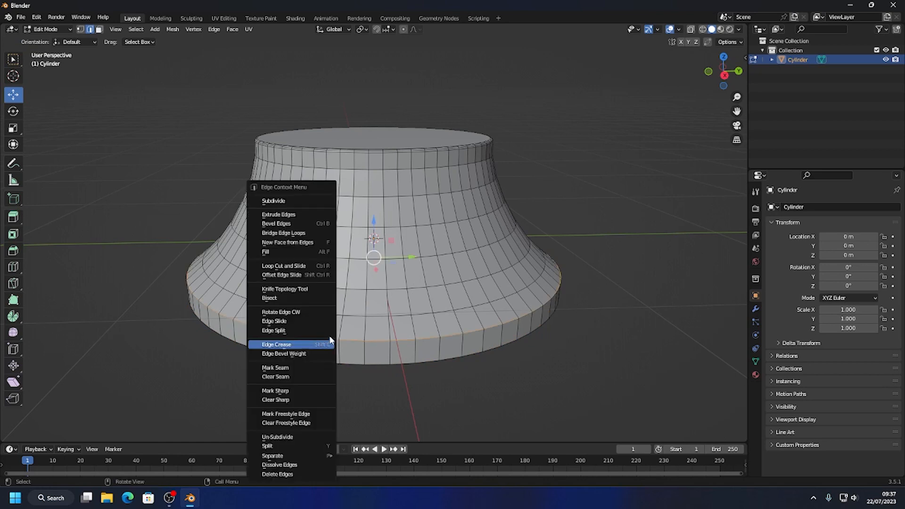
pyautogui.click(301, 222)
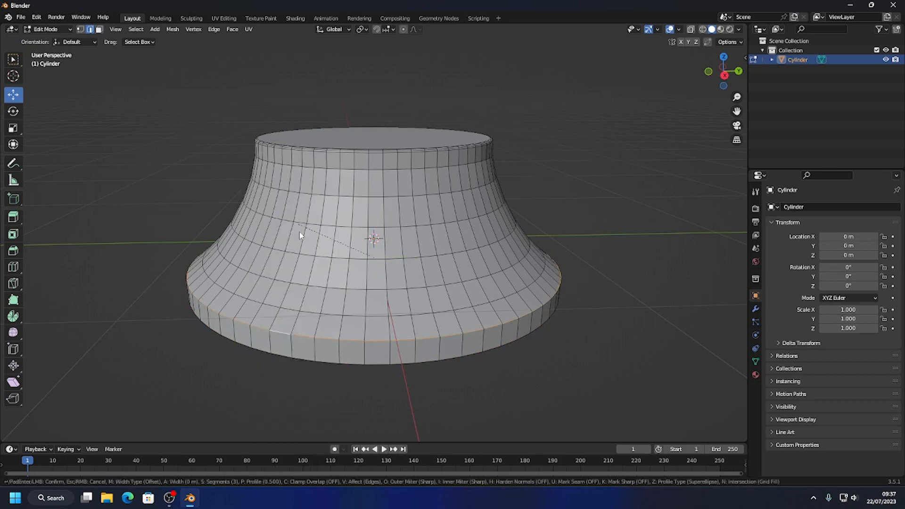
pyautogui.click(398, 340)
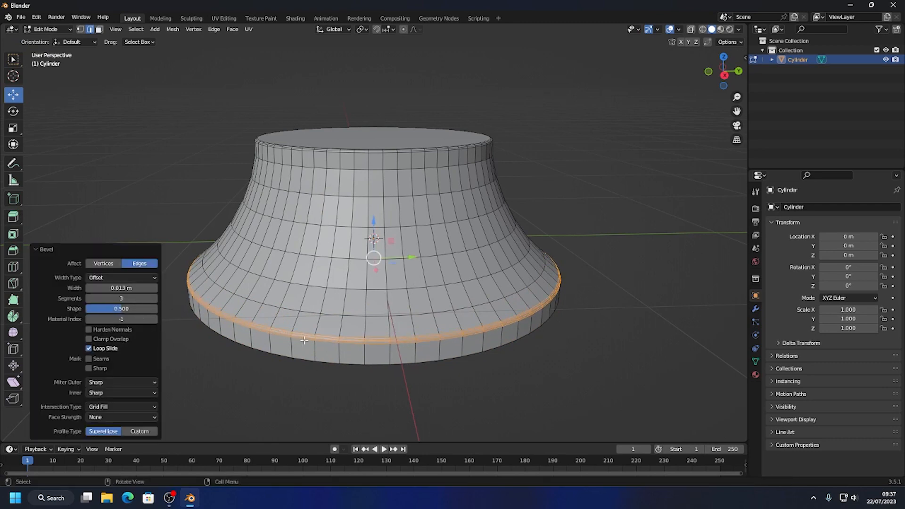
# Try 2 segments on the lower band's bevel, then restore 3 segments and the 0.013 m width.
pyautogui.moveTo(123, 298)
pyautogui.mouseDown()
pyautogui.moveTo(141, 298)
pyautogui.moveTo(118, 298)
pyautogui.mouseUp()
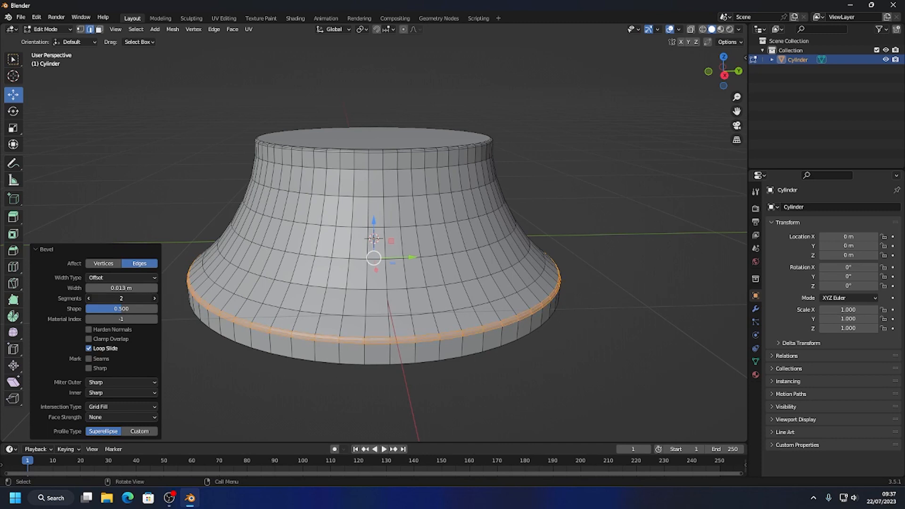
pyautogui.click(144, 298)
pyautogui.press('Return')
pyautogui.moveTo(141, 287); pyautogui.dragTo(165, 288)
pyautogui.moveTo(121, 288); pyautogui.dragTo(116, 288)
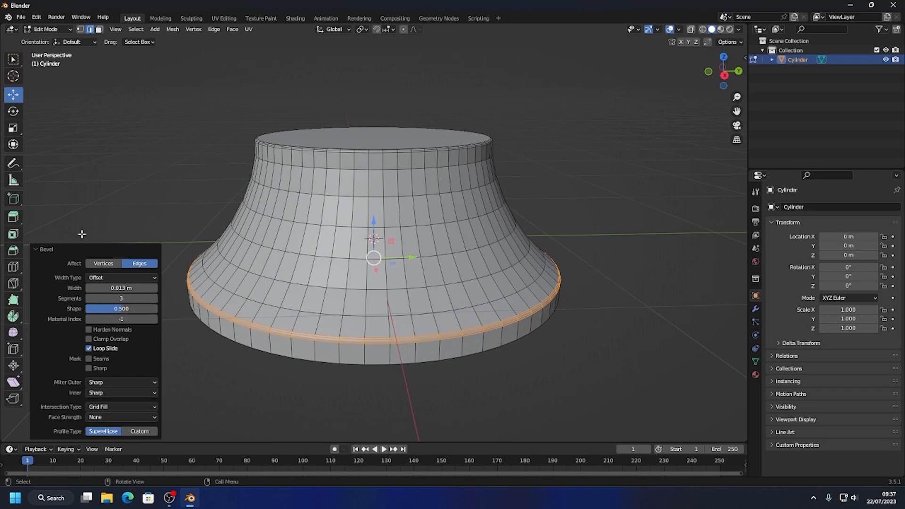
# Return to Object Mode and apply Shade Auto Smooth at 30° to the flared cylinder.
pyautogui.click(66, 112)
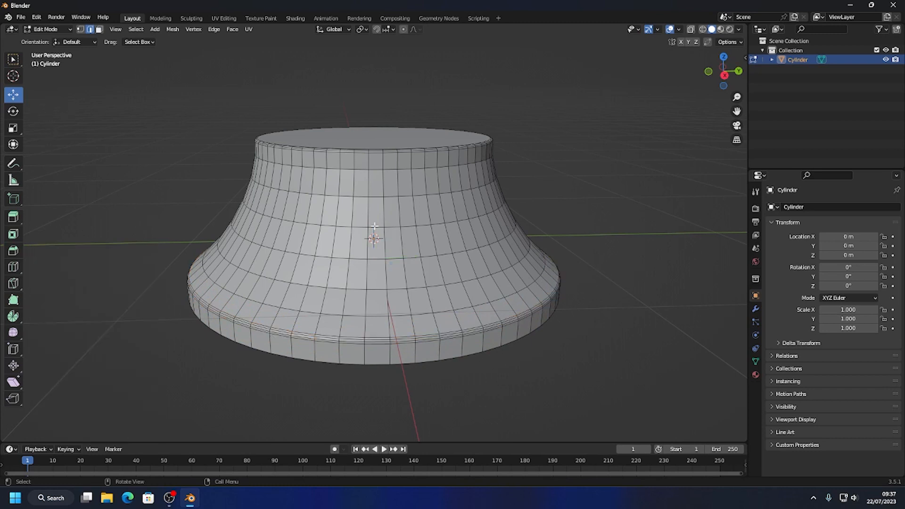
pyautogui.click(55, 30)
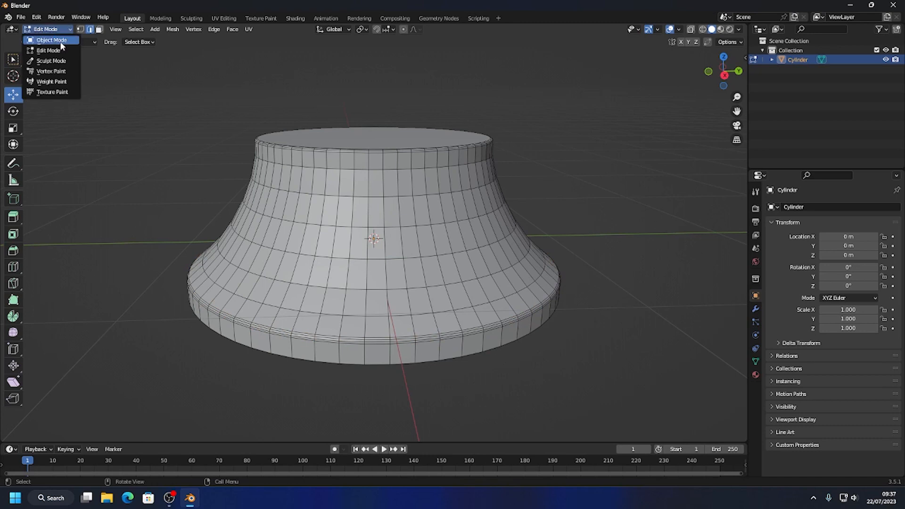
pyautogui.click(60, 41)
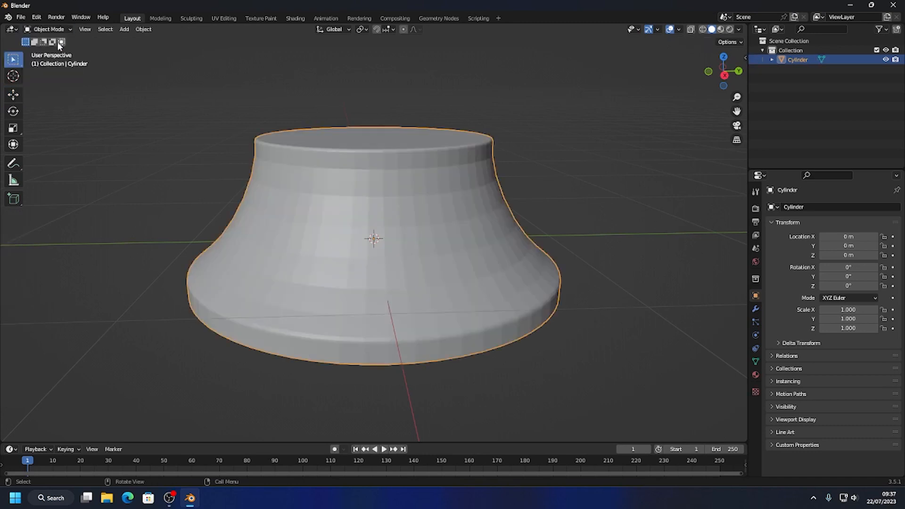
pyautogui.click(136, 143)
pyautogui.scroll(-3, 404, 247)
pyautogui.moveTo(358, 253); pyautogui.dragTo(370, 280)
pyautogui.moveTo(401, 250); pyautogui.dragTo(400, 241, button='middle')
pyautogui.rightClick(400, 238)
pyautogui.click(383, 242)
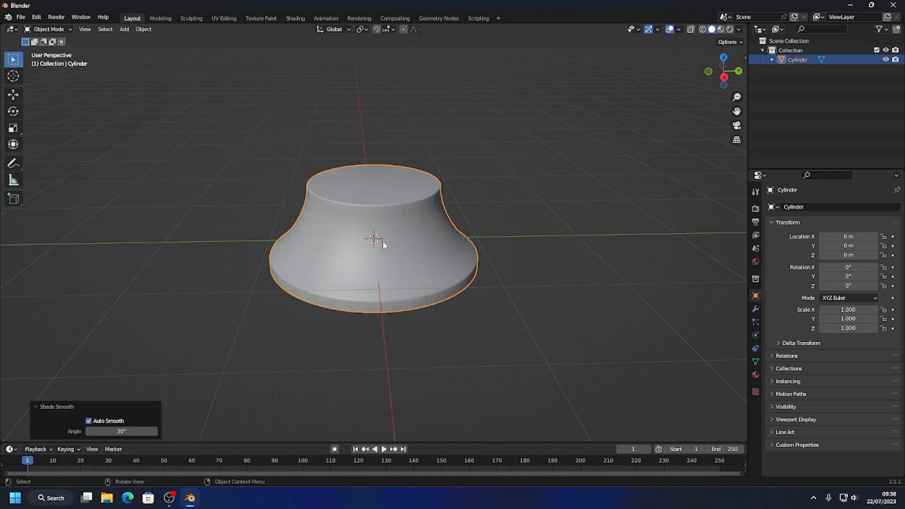
# Add a Boolean modifier with the Difference operation to the flared cylinder.
pyautogui.click(499, 242)
pyautogui.moveTo(521, 239); pyautogui.dragTo(481, 278, button='middle')
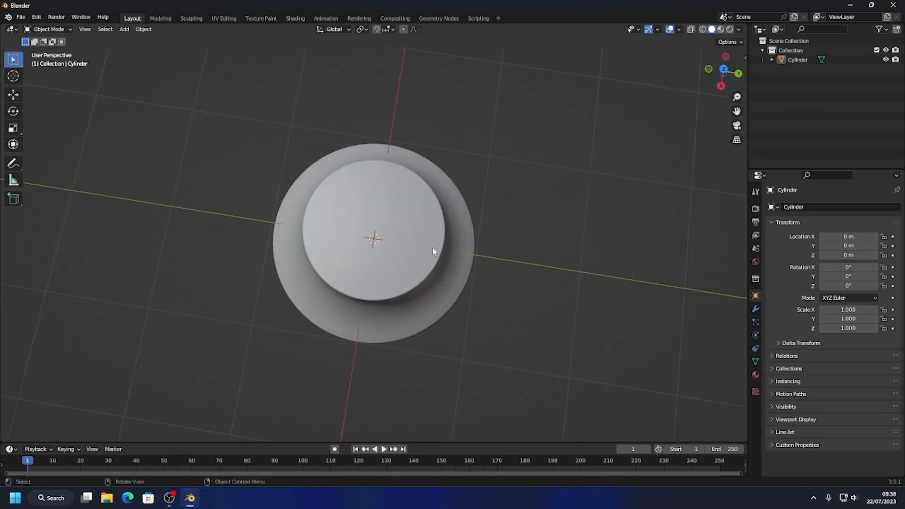
pyautogui.click(395, 248)
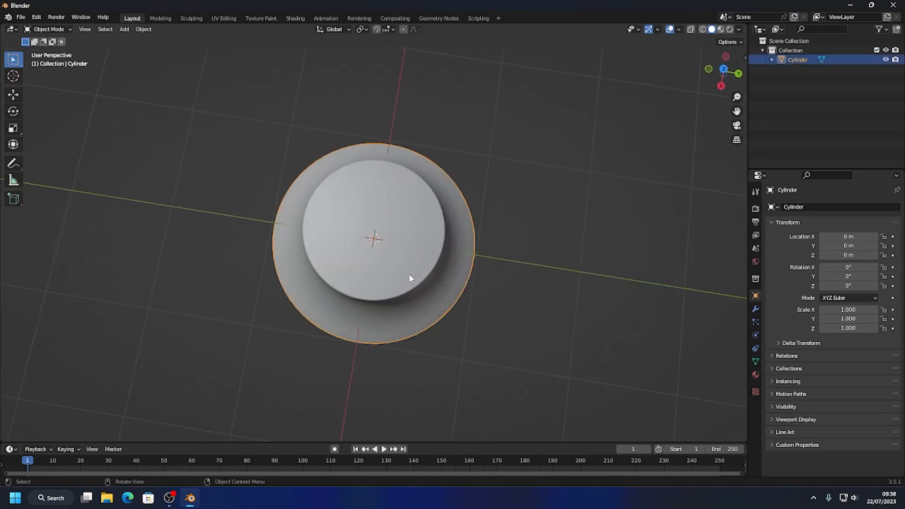
pyautogui.moveTo(409, 275); pyautogui.dragTo(347, 233, button='middle')
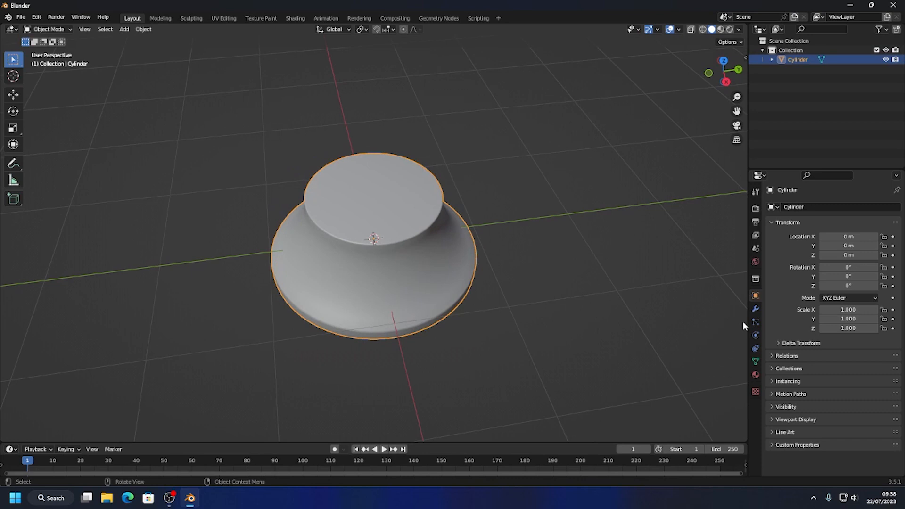
pyautogui.click(756, 308)
pyautogui.click(797, 207)
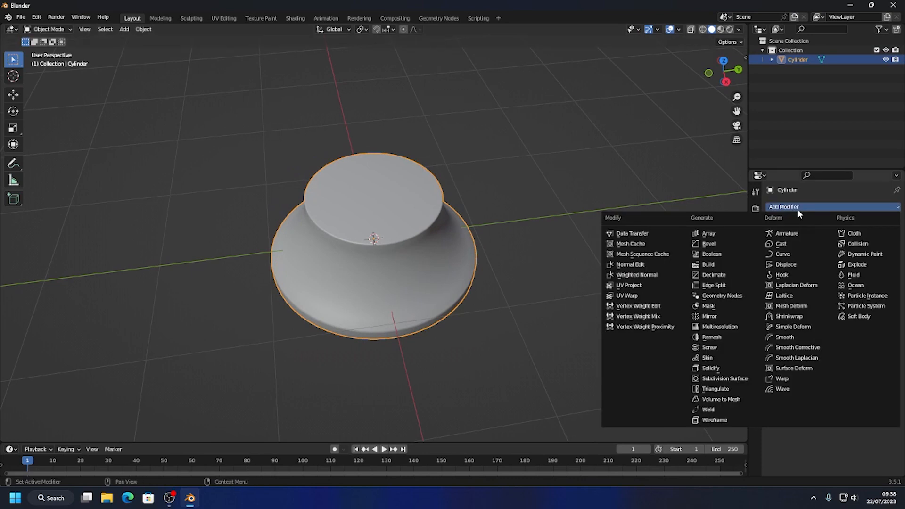
pyautogui.click(726, 254)
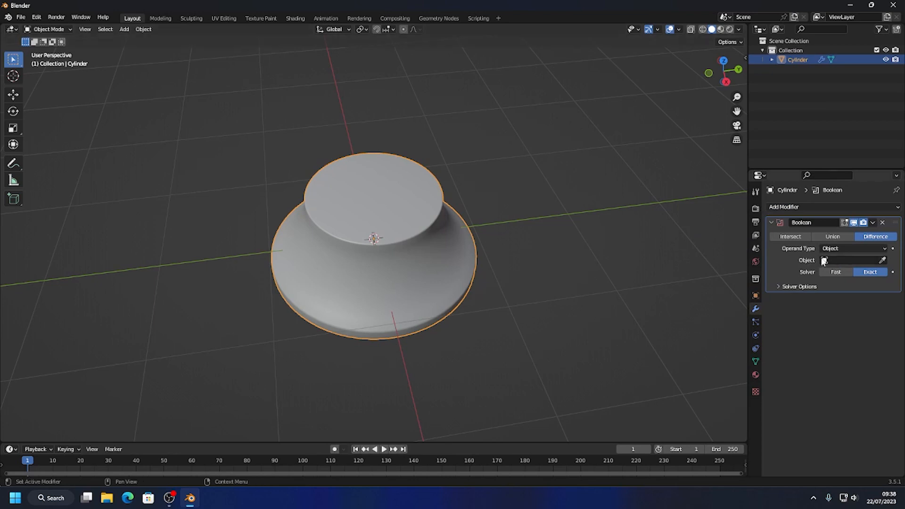
# Add a UV sphere and, in wireframe top view, scale it uniformly down to about 0.089.
pyautogui.click(124, 29)
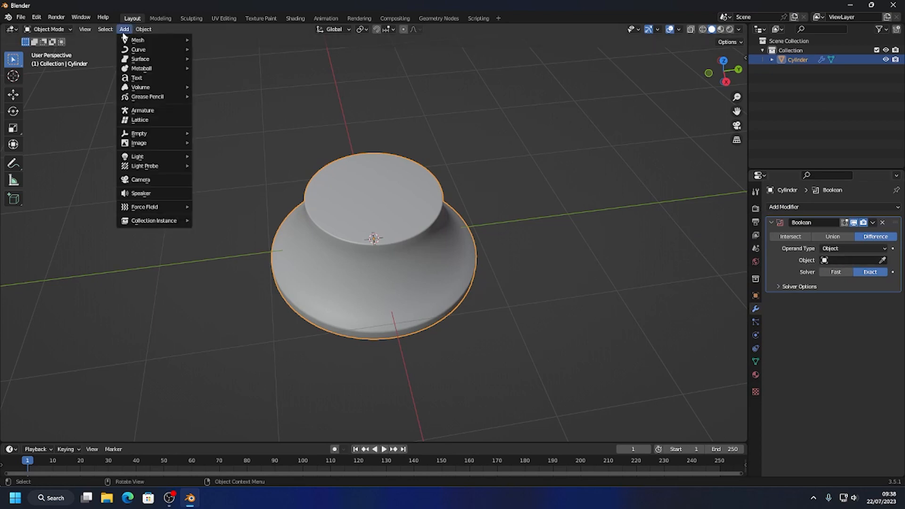
pyautogui.moveTo(156, 40)
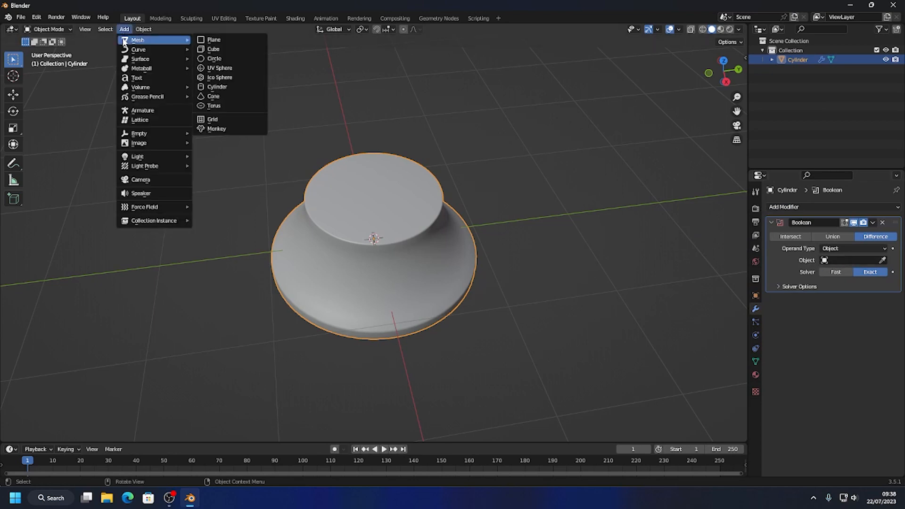
pyautogui.click(214, 71)
pyautogui.click(434, 185)
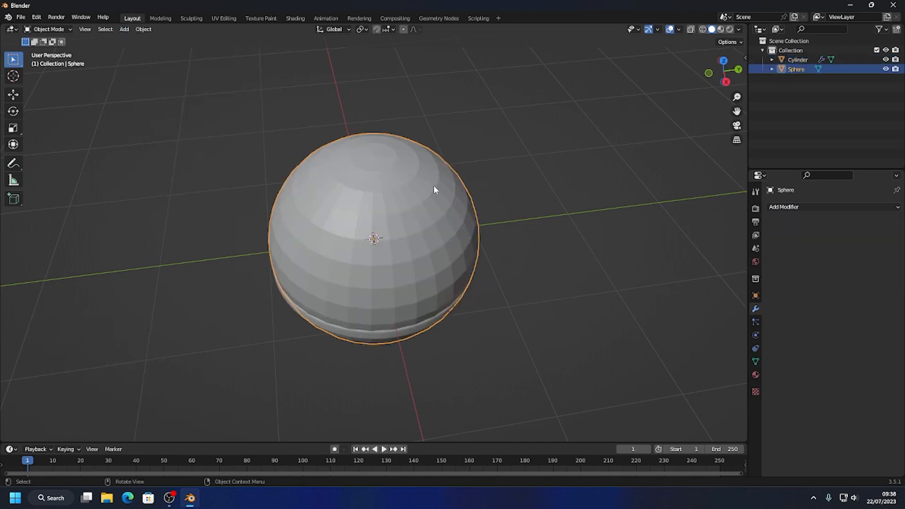
pyautogui.click(723, 60)
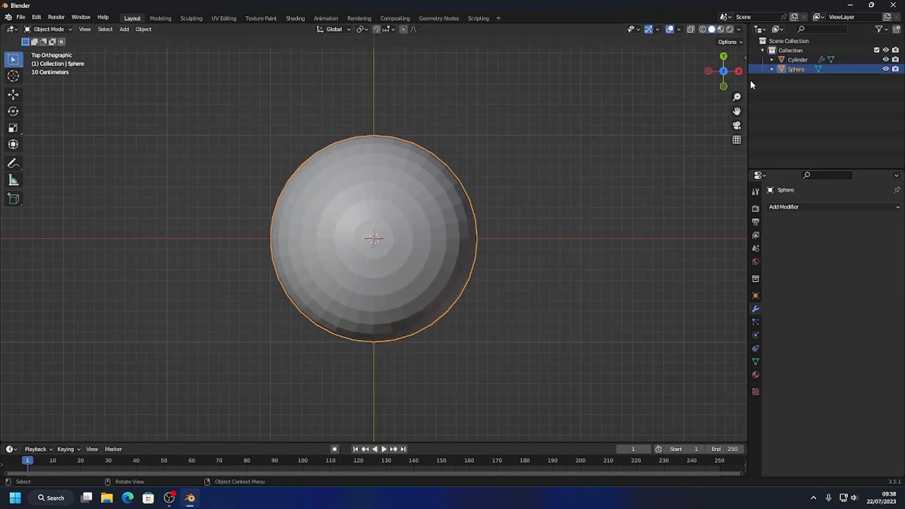
pyautogui.click(702, 29)
pyautogui.press('s')
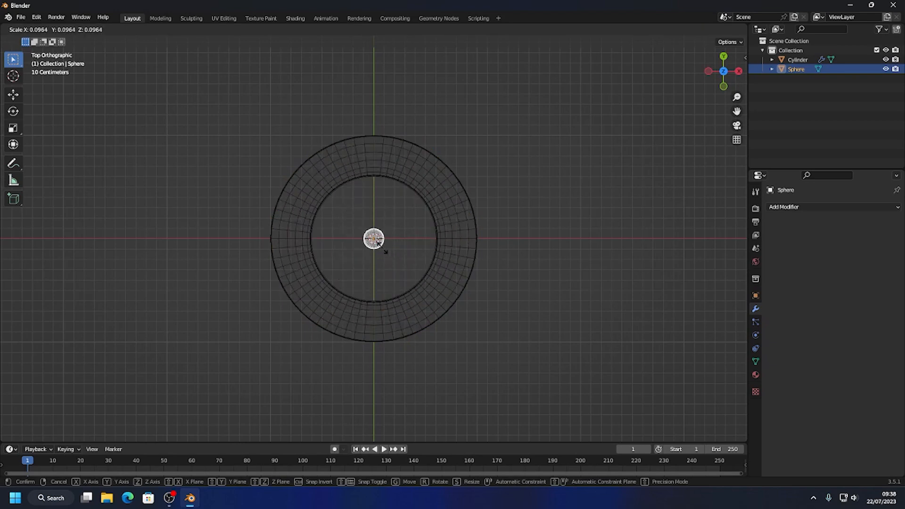
pyautogui.click(382, 247)
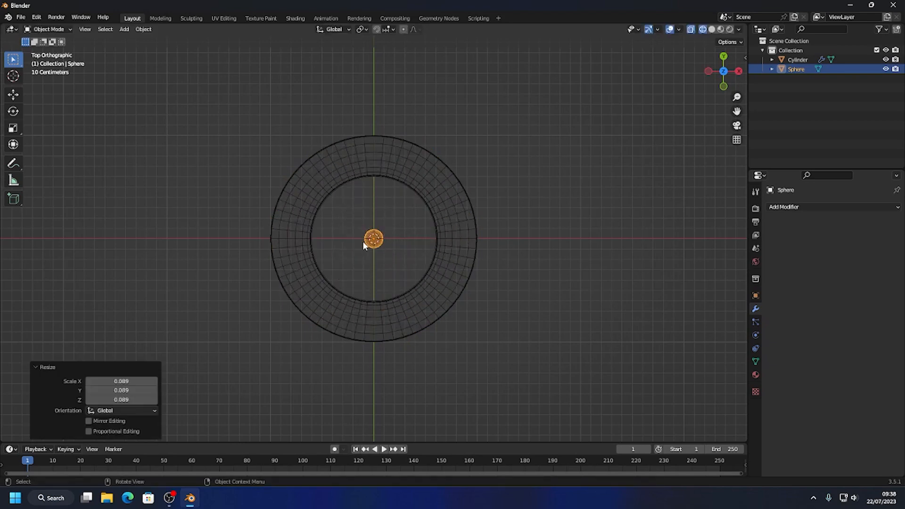
pyautogui.click(364, 241)
# Move the sphere about 0.433 m along X and raise it to straddle the cylinder's top face, enlarging it slightly.
pyautogui.click(13, 95)
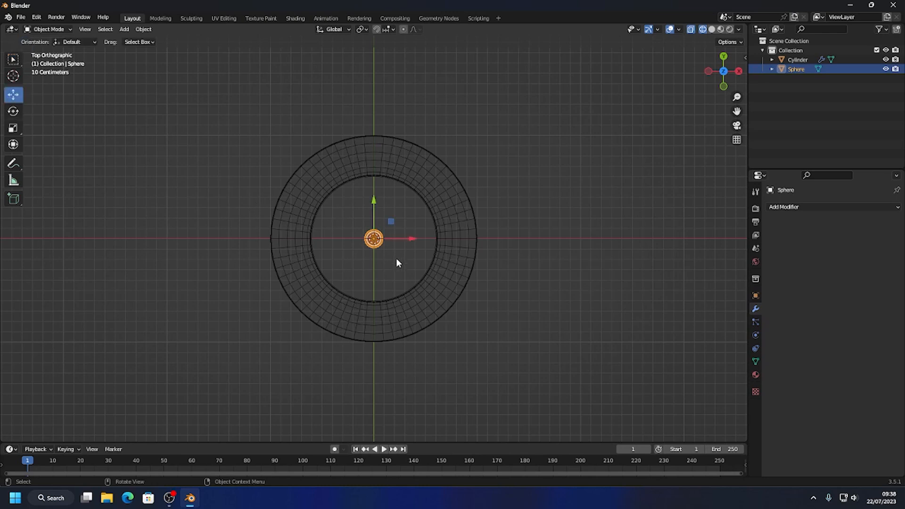
pyautogui.moveTo(411, 239); pyautogui.dragTo(455, 239)
pyautogui.click(723, 86)
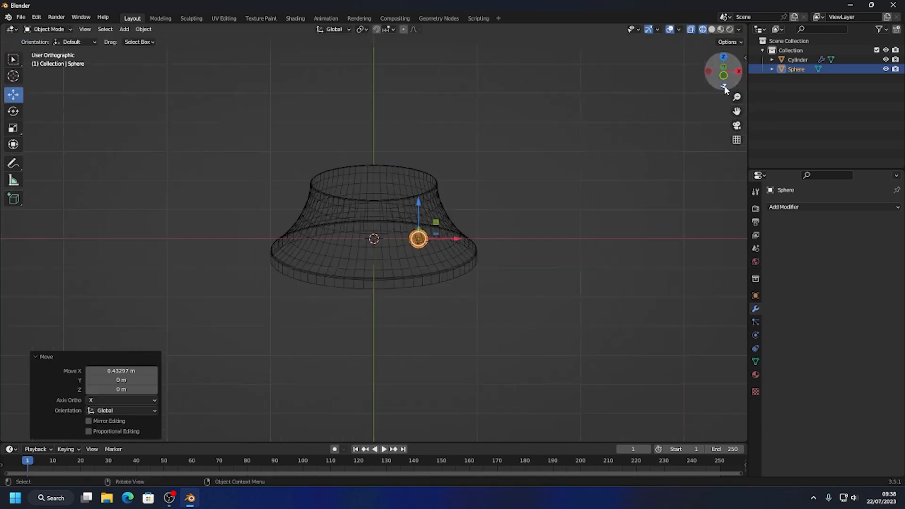
pyautogui.moveTo(419, 202); pyautogui.dragTo(415, 138)
pyautogui.press('s')
pyautogui.click(480, 178)
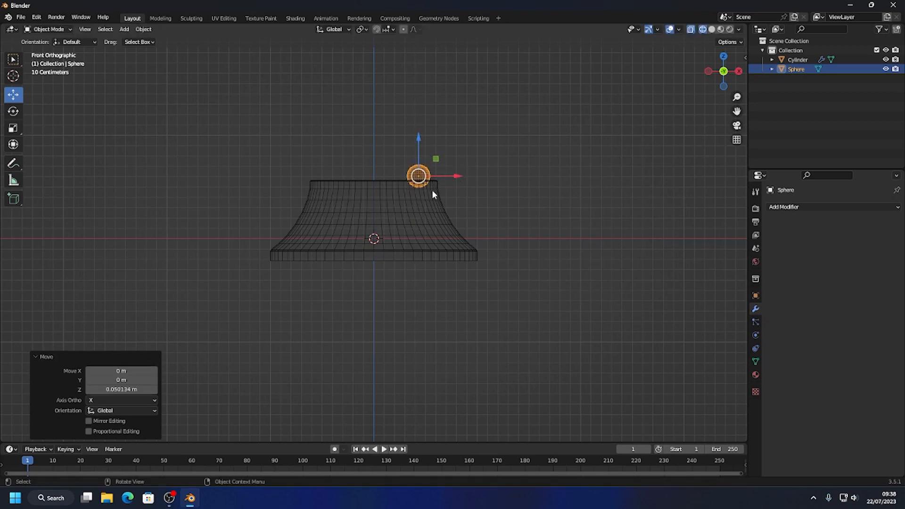
# Return to solid shading in the viewport and apply Shade Smooth to the small sphere.
pyautogui.moveTo(432, 193); pyautogui.dragTo(466, 242, button='middle')
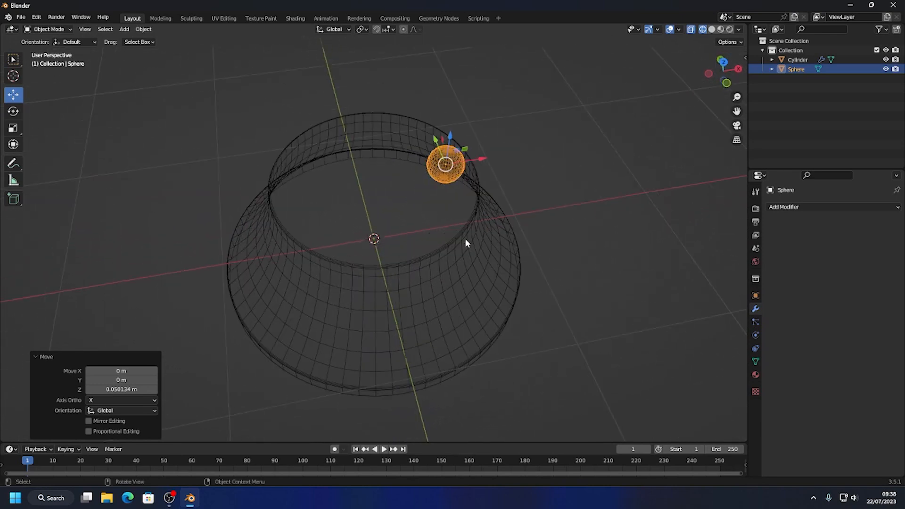
pyautogui.click(712, 30)
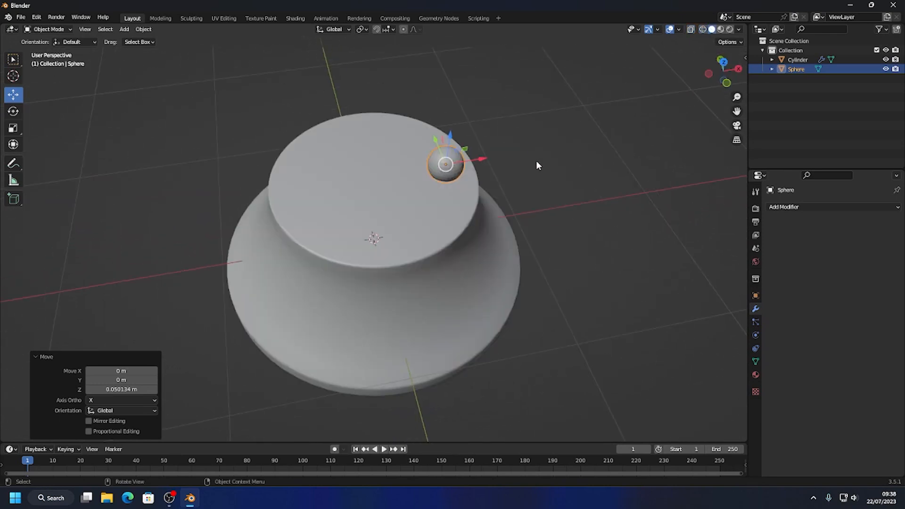
pyautogui.scroll(1, 442, 213)
pyautogui.scroll(1, 442, 213)
pyautogui.click(493, 113)
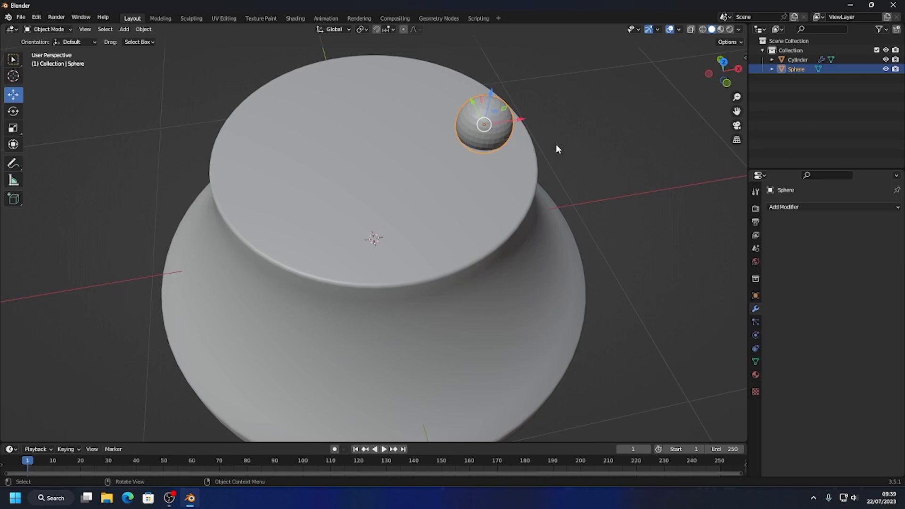
pyautogui.rightClick(488, 115)
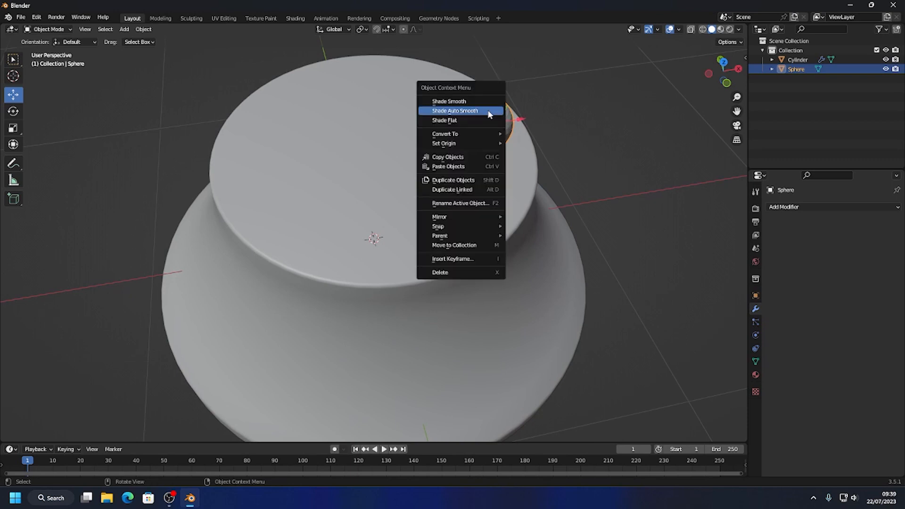
pyautogui.click(464, 101)
pyautogui.click(567, 94)
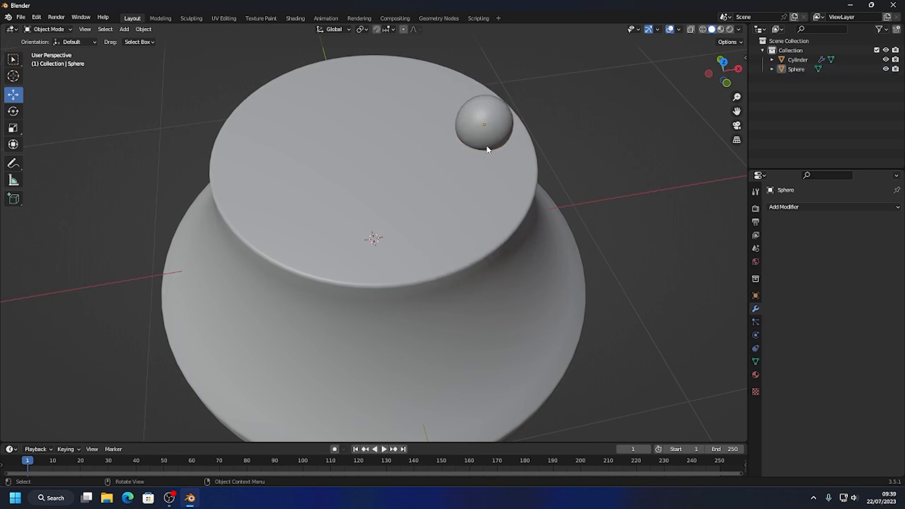
# Set the sphere as the cutting object of the cylinder's Boolean modifier and hide the sphere in the viewport.
pyautogui.click(408, 188)
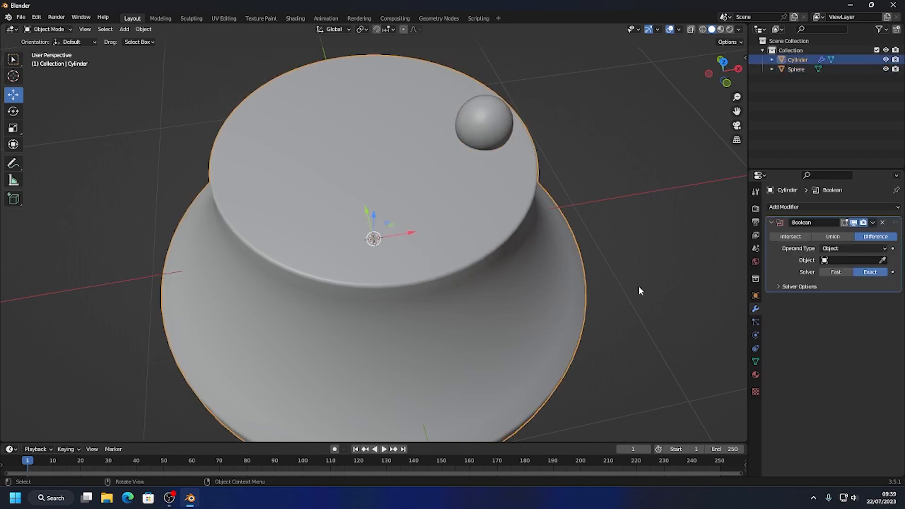
pyautogui.click(882, 260)
pyautogui.click(488, 117)
pyautogui.click(838, 69)
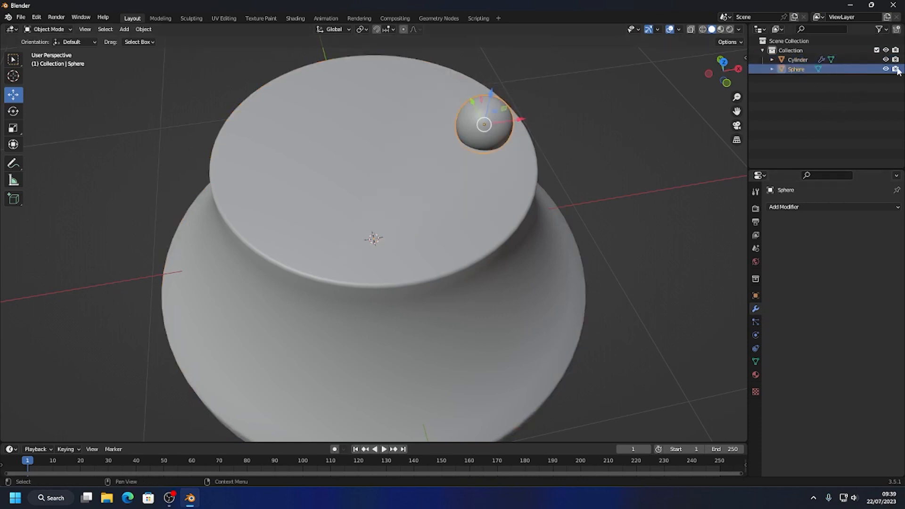
pyautogui.click(885, 69)
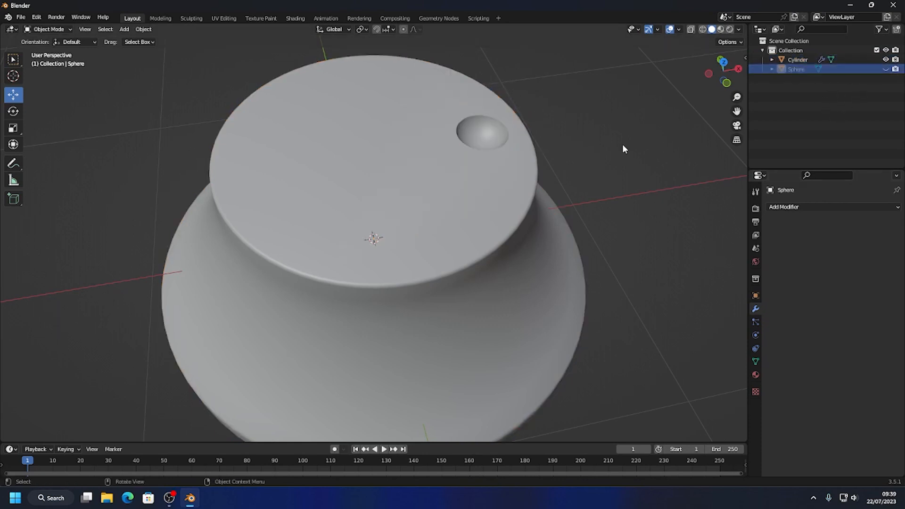
# Try Shade Flat on the sphere and check its effect on the cut in the top face.
pyautogui.click(885, 69)
pyautogui.rightClick(483, 127)
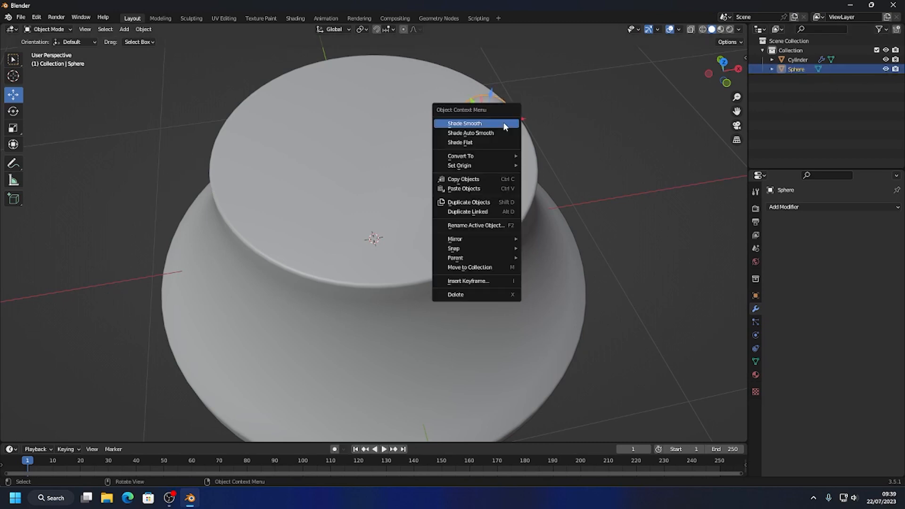
pyautogui.click(482, 141)
pyautogui.click(885, 70)
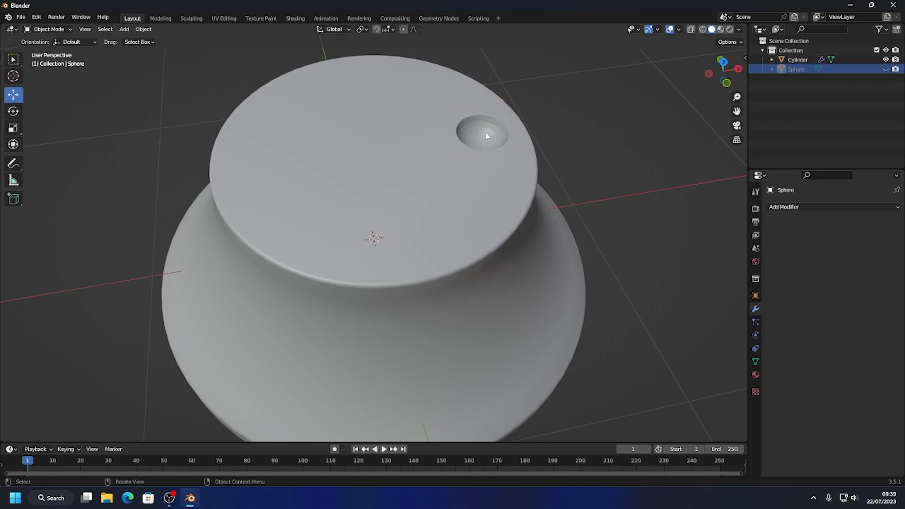
pyautogui.click(884, 69)
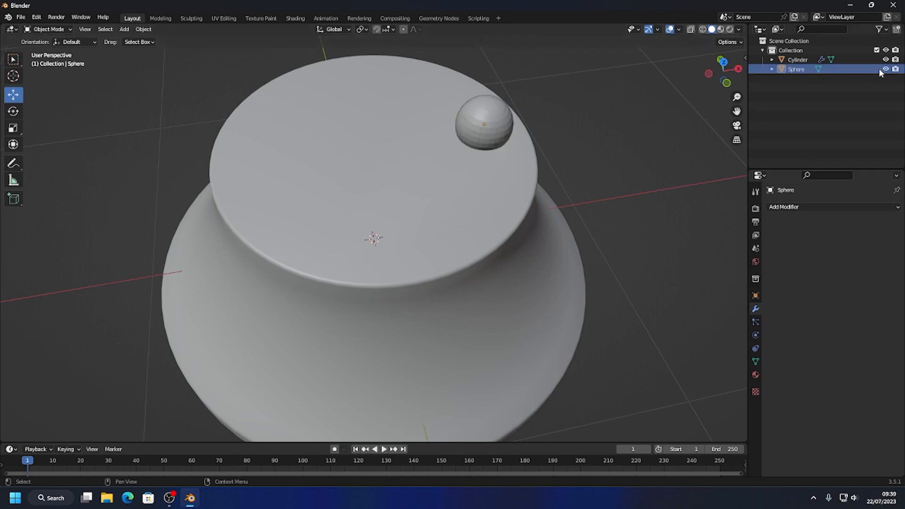
# Restore Shade Smooth on the sphere and hide it in the viewport.
pyautogui.rightClick(486, 120)
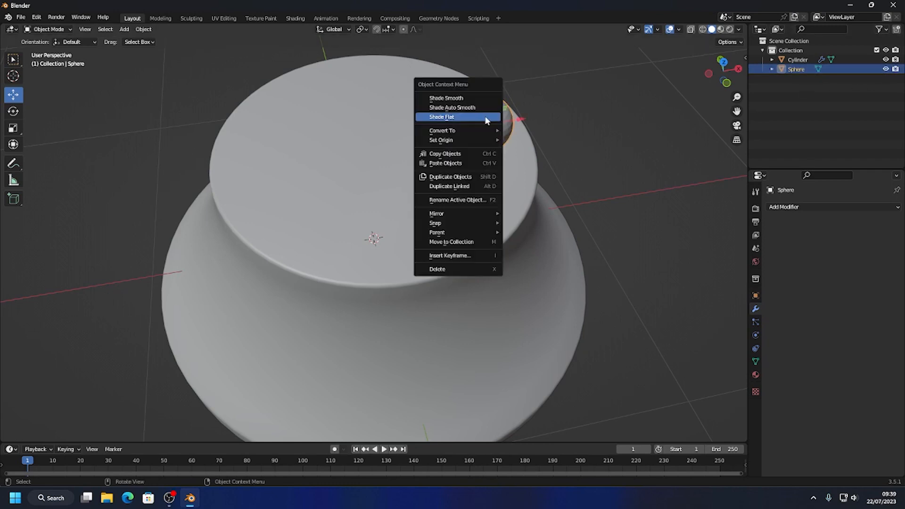
pyautogui.click(469, 98)
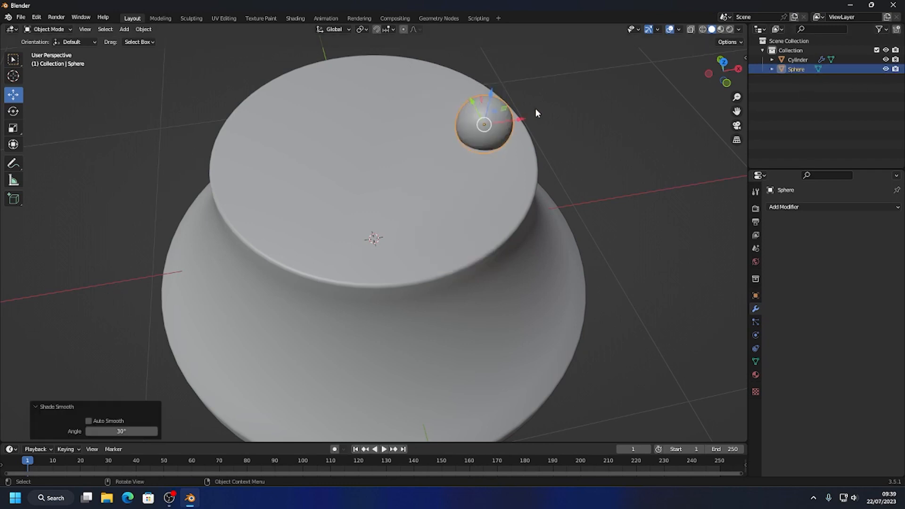
pyautogui.click(885, 70)
# Apply the cylinder's Boolean modifier and delete the hidden sphere.
pyautogui.moveTo(542, 195); pyautogui.dragTo(428, 226, button='middle')
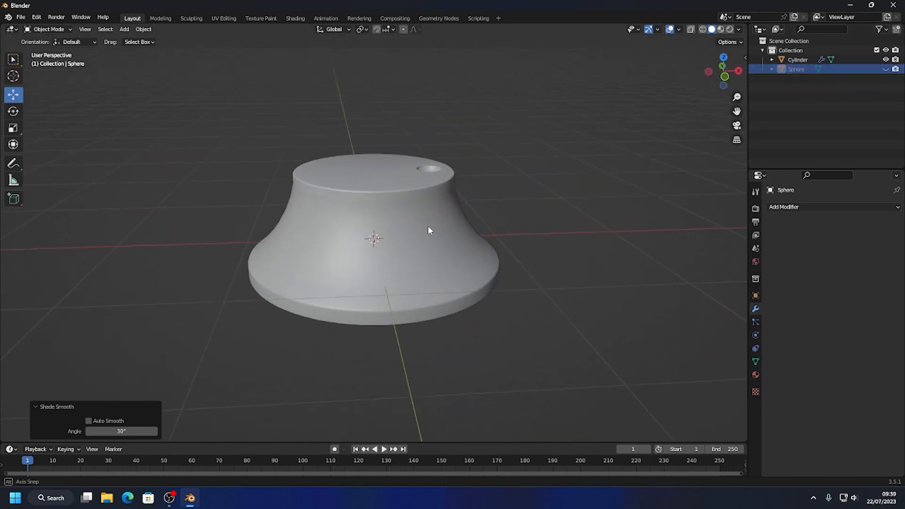
pyautogui.scroll(-3, 409, 264)
pyautogui.moveTo(406, 259); pyautogui.dragTo(413, 241, button='middle')
pyautogui.scroll(-3, 424, 250)
pyautogui.scroll(2, 413, 241)
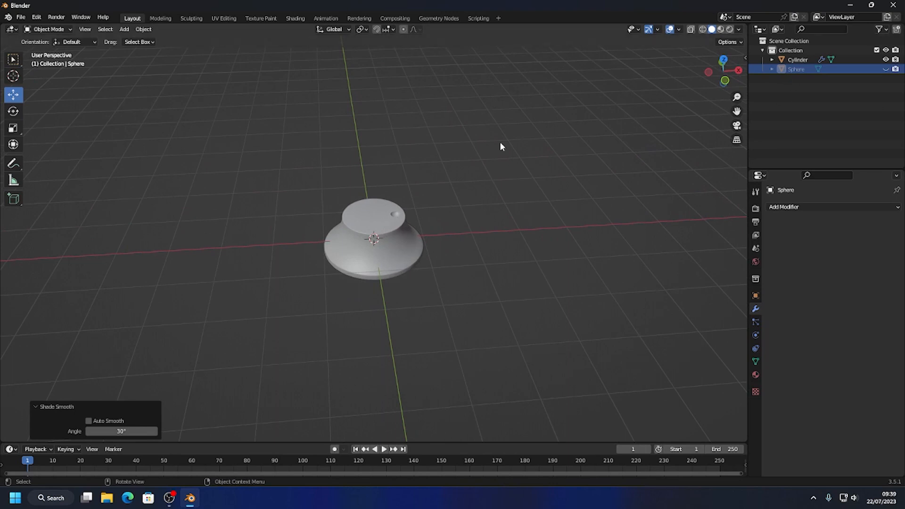
pyautogui.click(390, 231)
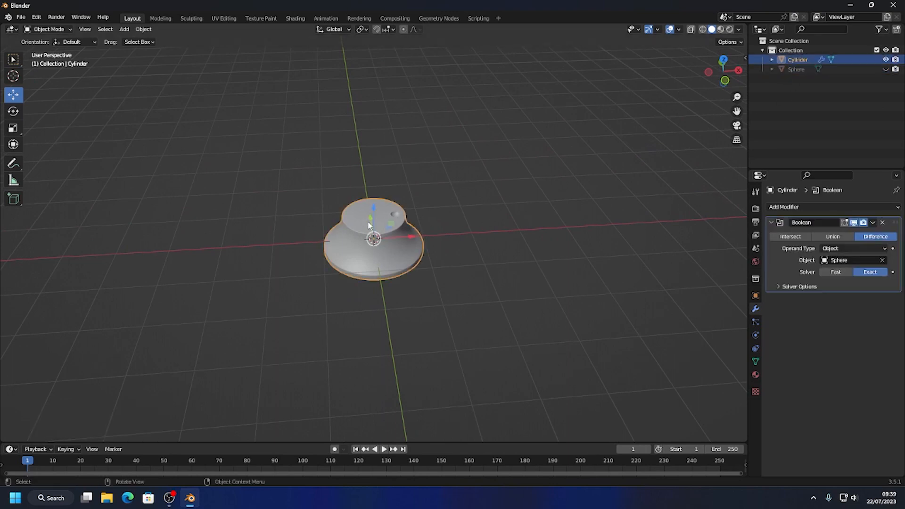
pyautogui.click(872, 223)
pyautogui.click(858, 234)
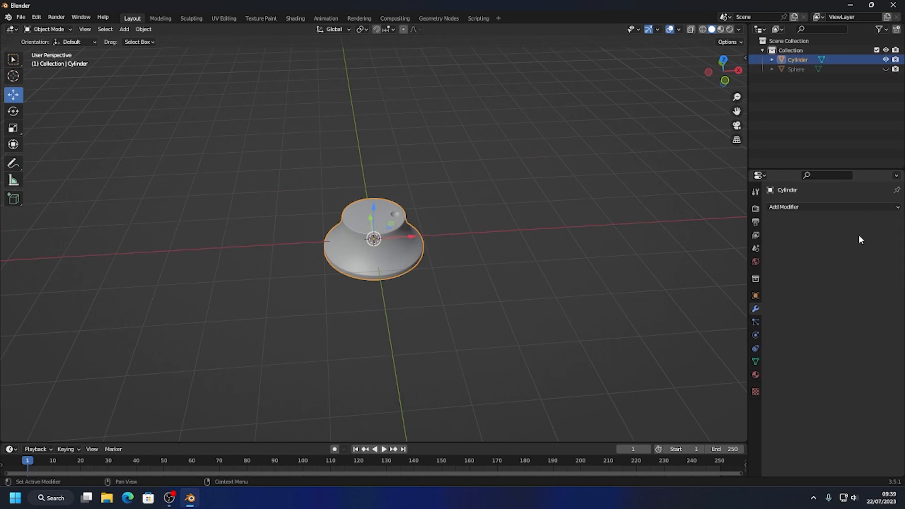
pyautogui.click(793, 69)
pyautogui.press('Delete')
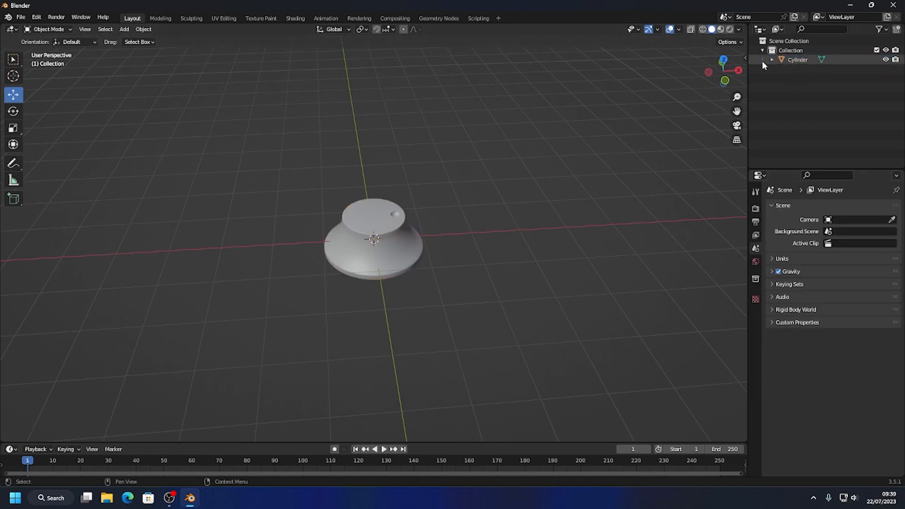
# Rename the cylinder object to Dial and deselect it.
pyautogui.click(796, 60)
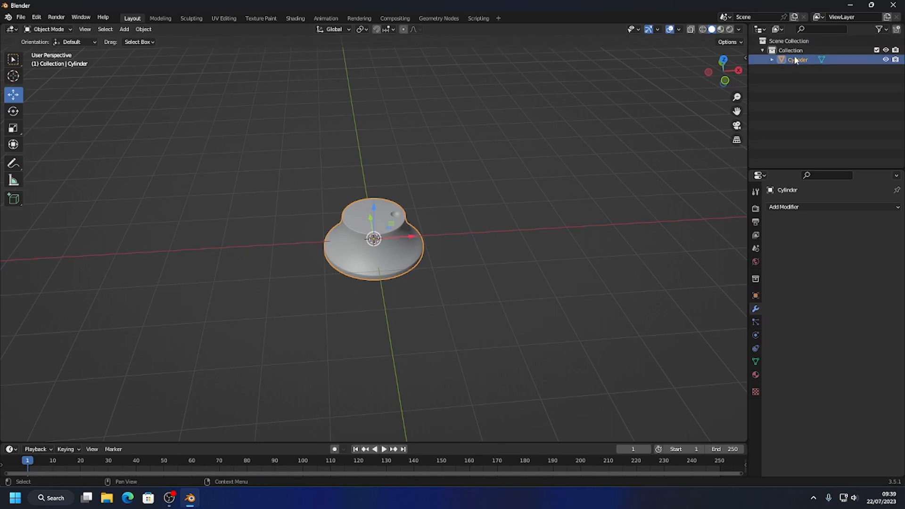
pyautogui.doubleClick(796, 60)
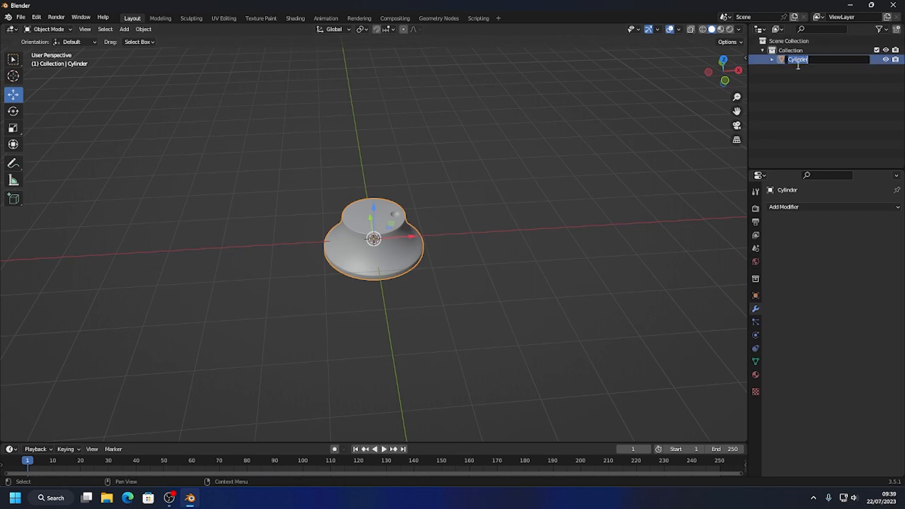
pyautogui.write('Dial')
pyautogui.press('Return')
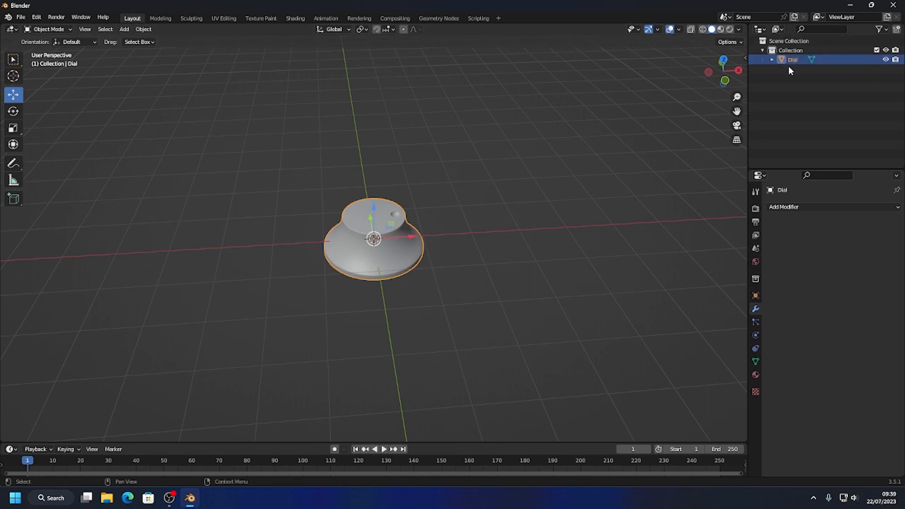
pyautogui.click(369, 335)
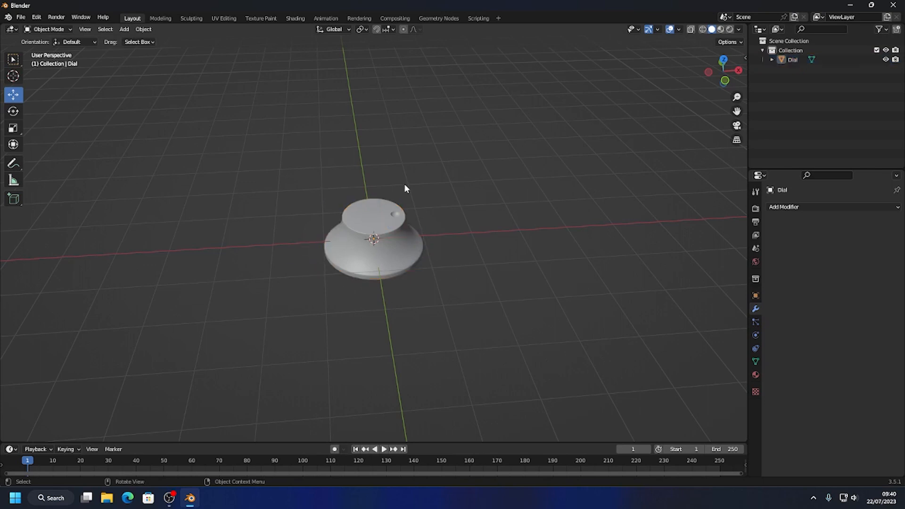
# Add a plane at the dial's centre and scale it up to about 1.44 times its size.
pyautogui.click(127, 30)
pyautogui.moveTo(138, 41)
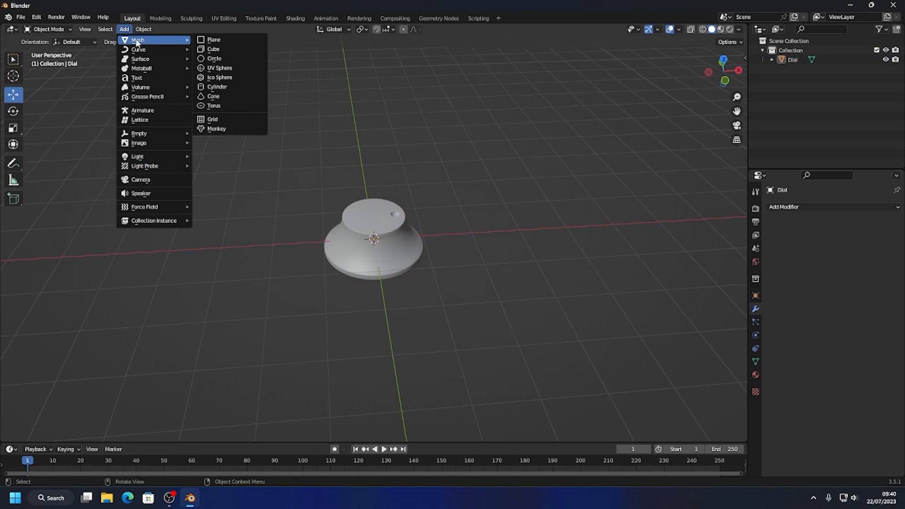
pyautogui.click(222, 39)
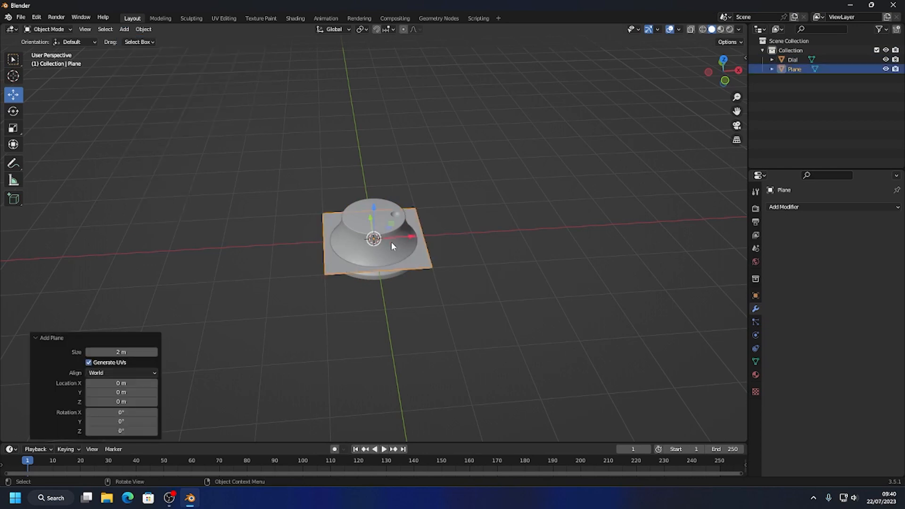
pyautogui.press('s')
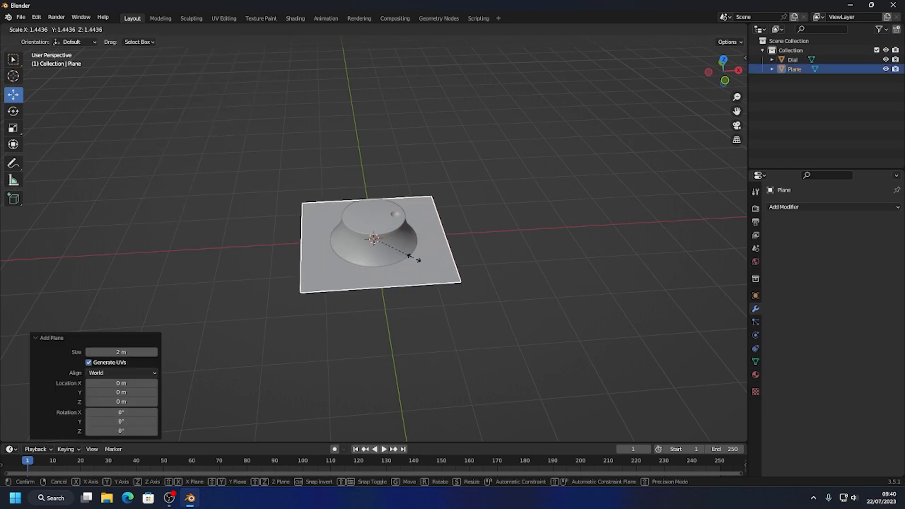
pyautogui.click(413, 257)
# Lower the plane about 0.27 m along Z so it sits just beneath the dial's base.
pyautogui.moveTo(376, 205); pyautogui.dragTo(378, 219)
pyautogui.click(724, 76)
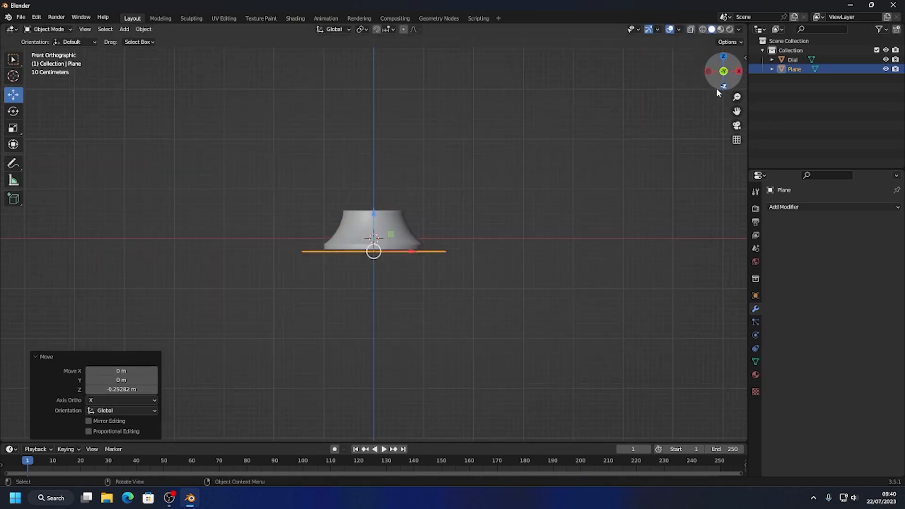
pyautogui.moveTo(374, 211); pyautogui.dragTo(374, 212)
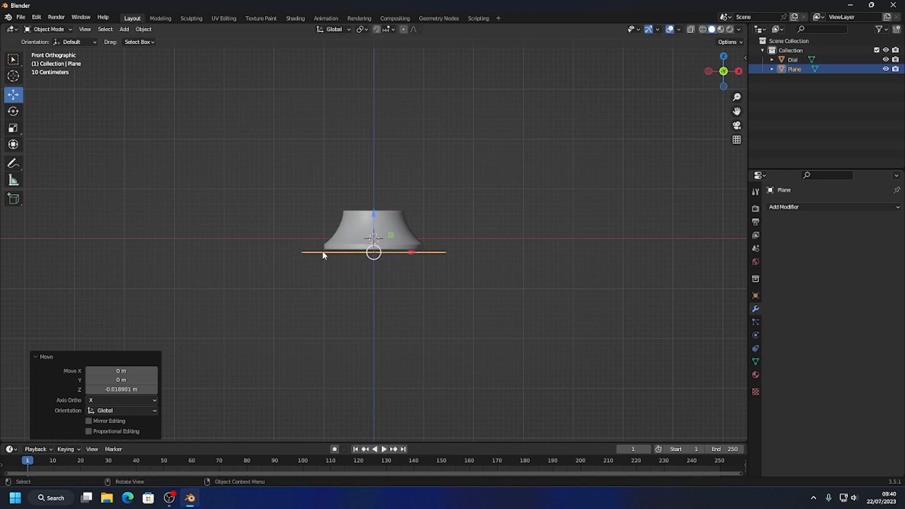
# Rename the plane under the dial to GLOW and deselect it.
pyautogui.doubleClick(794, 68)
pyautogui.write('GLO')
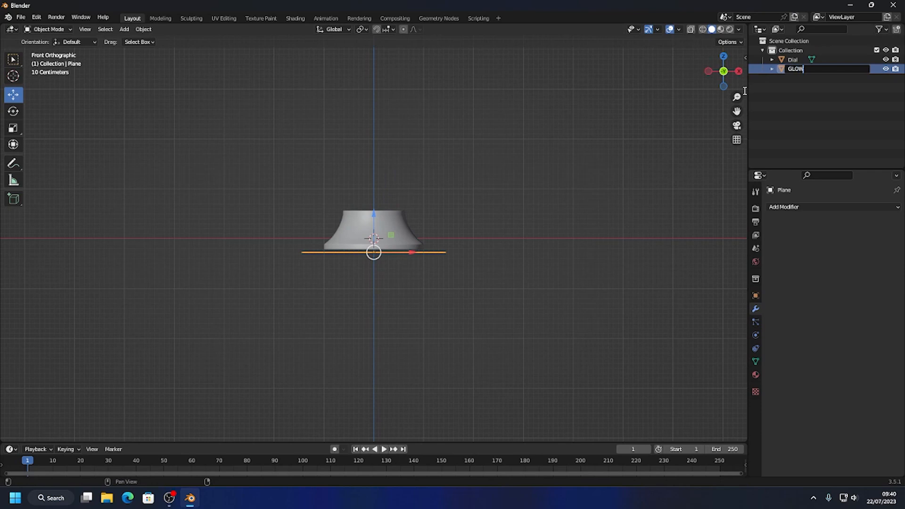
pyautogui.write('W')
pyautogui.press('Return')
pyautogui.click(492, 230)
pyautogui.moveTo(492, 230); pyautogui.dragTo(398, 265, button='middle')
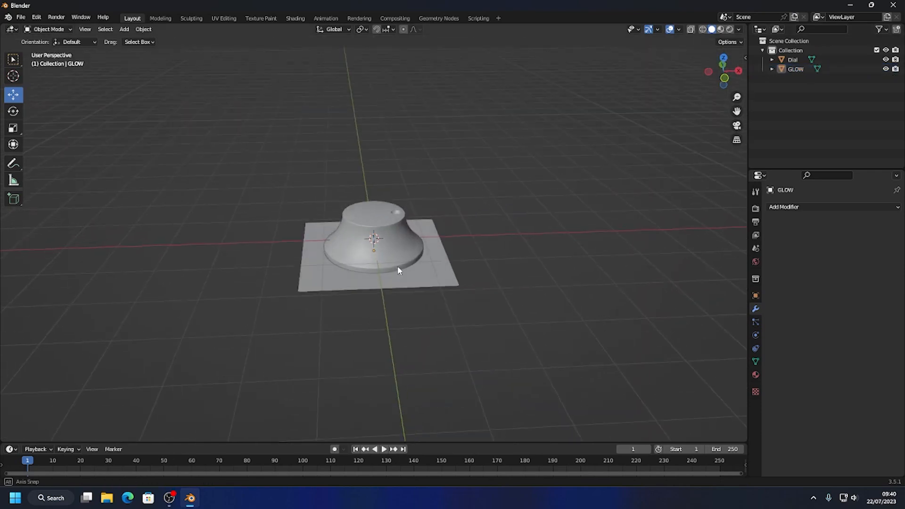
pyautogui.click(424, 268)
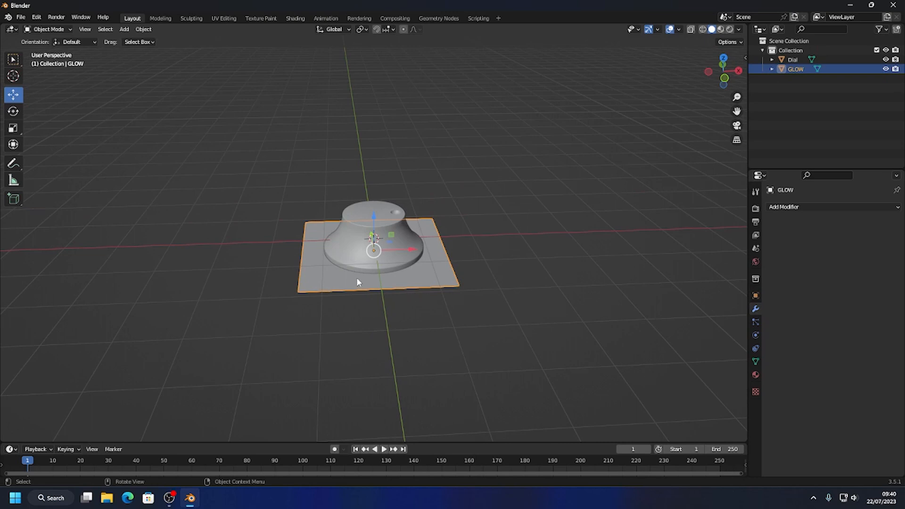
pyautogui.moveTo(357, 282); pyautogui.dragTo(378, 299, button='middle')
pyautogui.scroll(2, 378, 300)
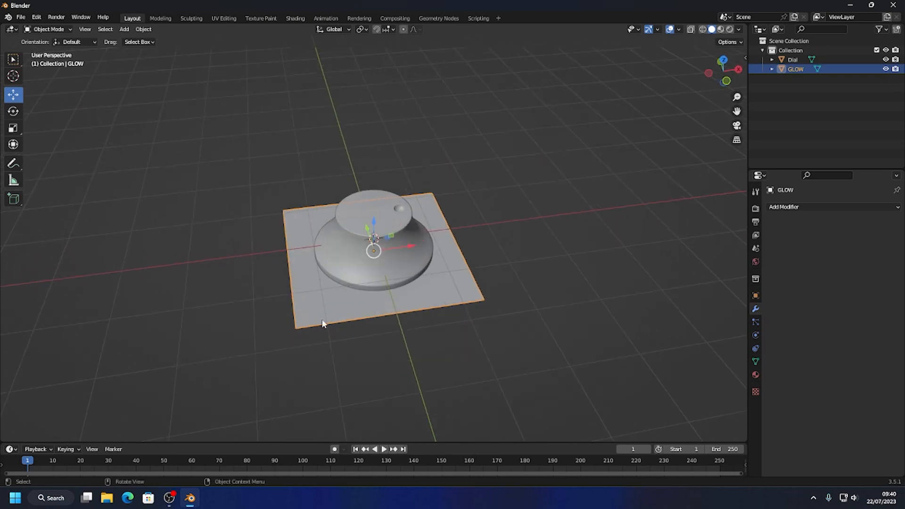
pyautogui.click(229, 194)
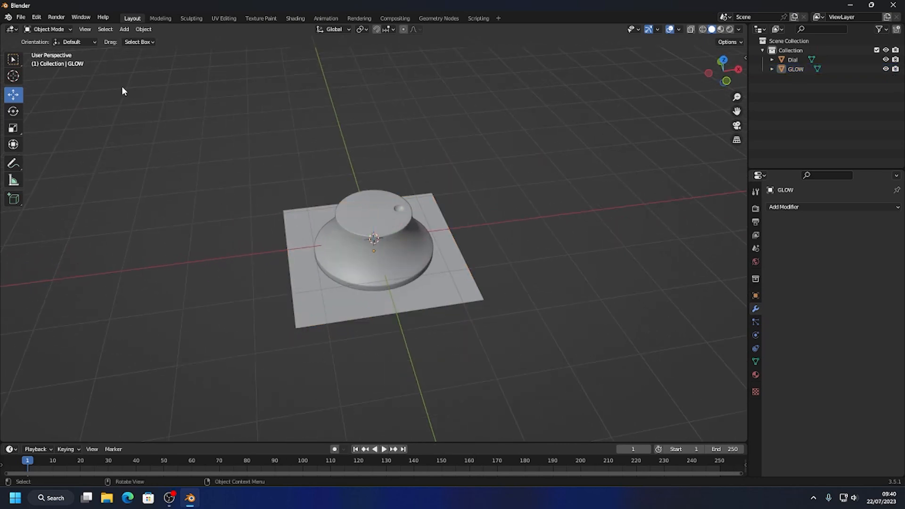
# Add a second plane at the origin and scale it up about 5.83 times as the large ground surface.
pyautogui.click(126, 29)
pyautogui.moveTo(127, 41)
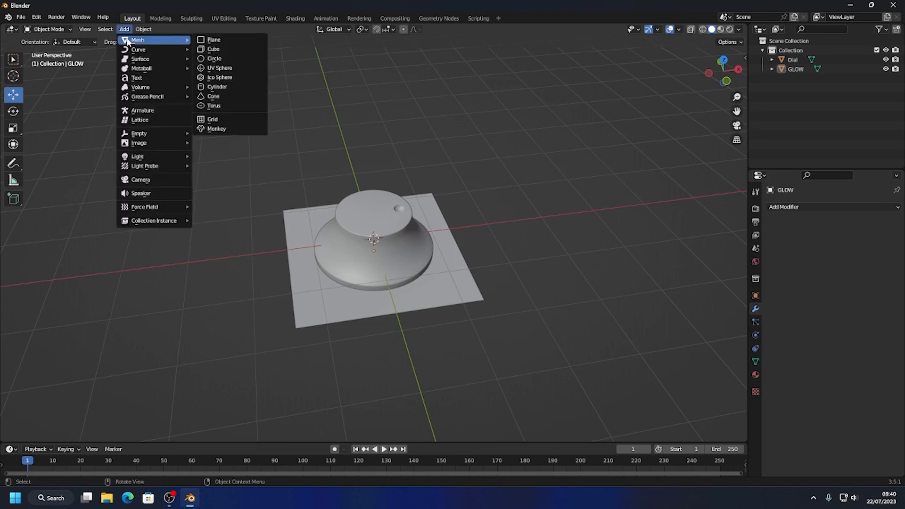
pyautogui.click(213, 40)
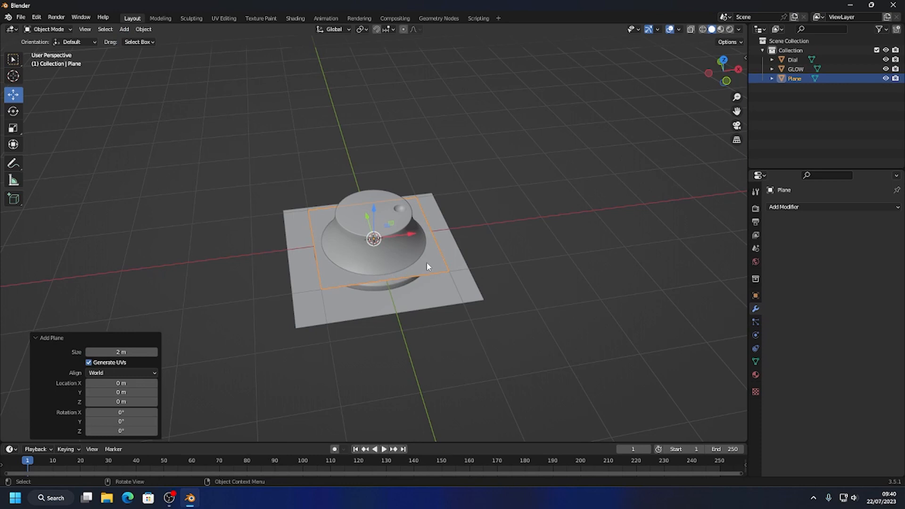
pyautogui.press('s')
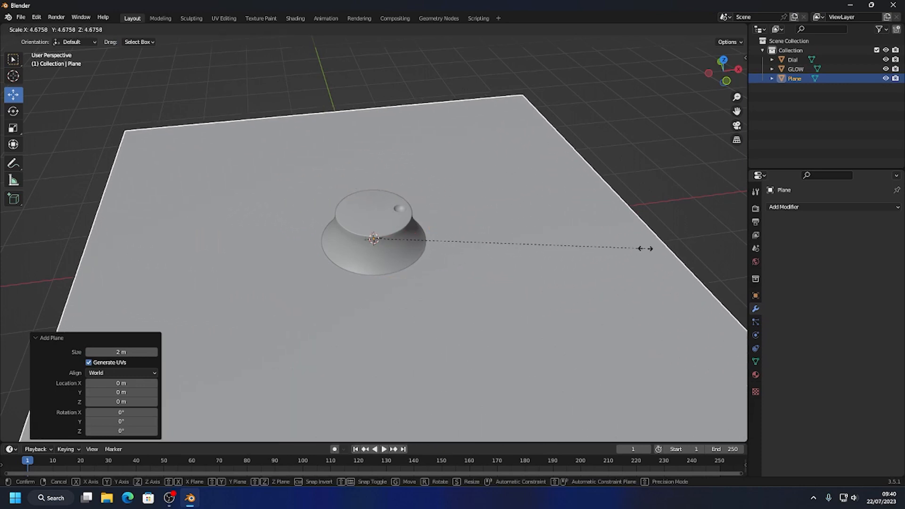
pyautogui.click(712, 243)
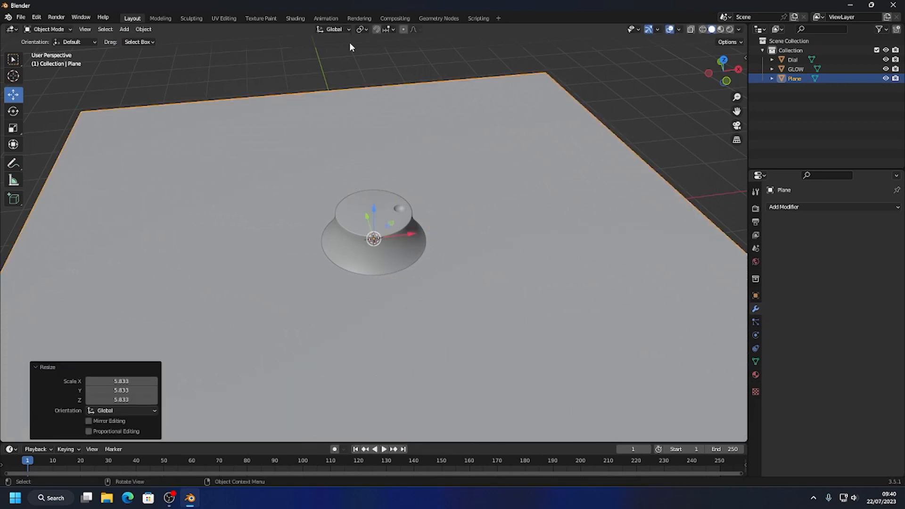
# Lower the large plane about 0.1 m along Z and give it a Boolean modifier.
pyautogui.moveTo(374, 206); pyautogui.dragTo(375, 211)
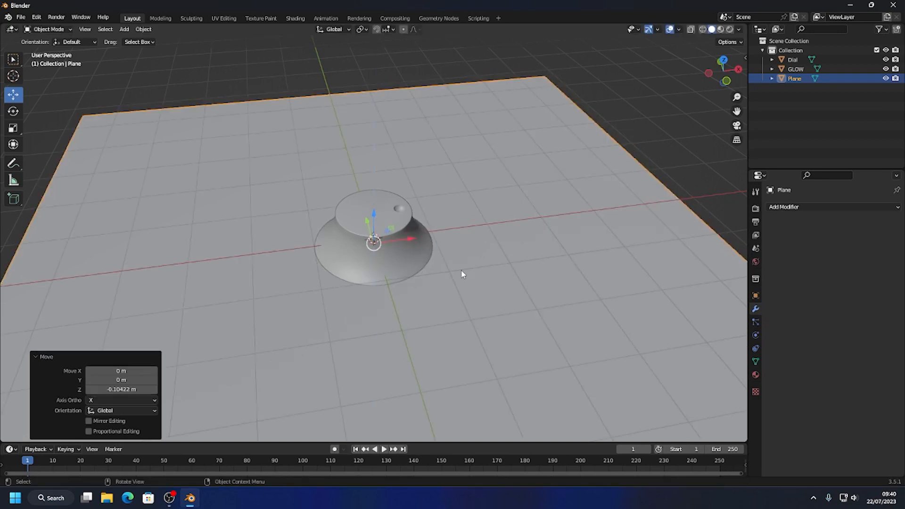
pyautogui.click(804, 207)
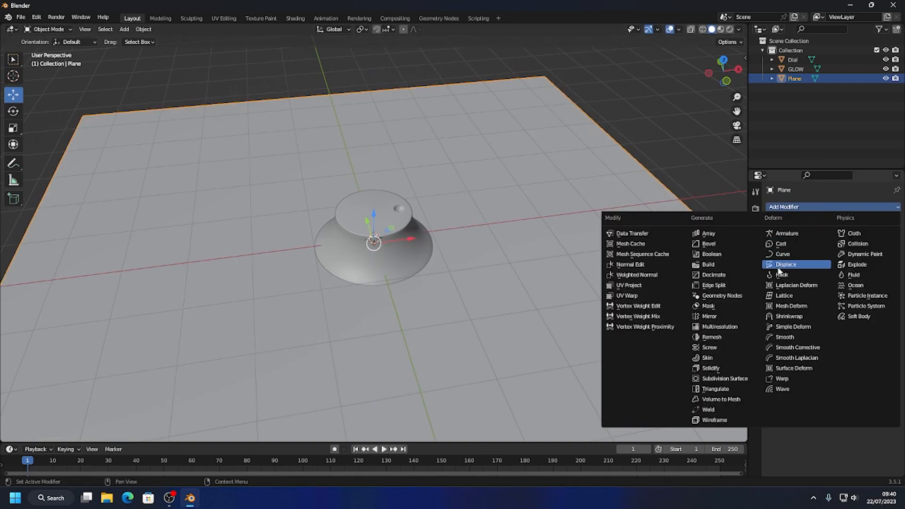
pyautogui.click(712, 254)
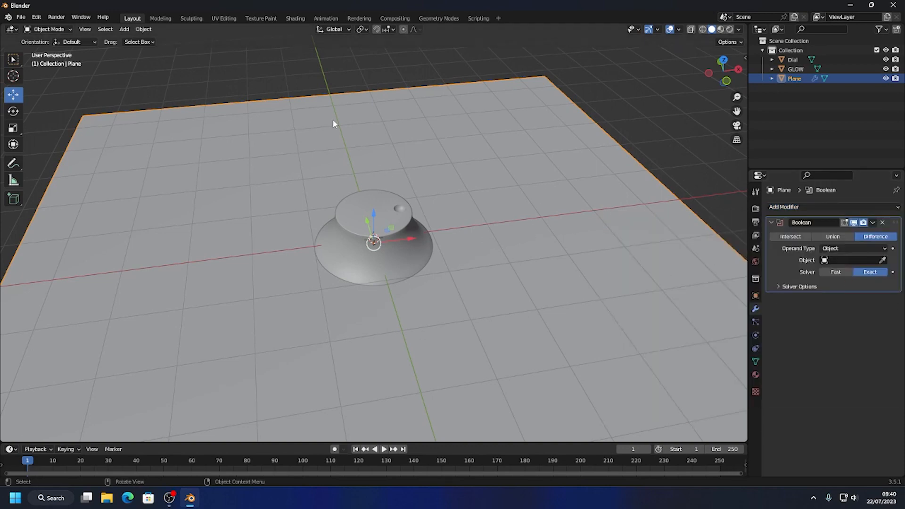
# Add a 64-vertex cylinder around the dial and, in wireframe top view, scale it about 1.06 times, slightly wider than the base.
pyautogui.click(125, 29)
pyautogui.moveTo(141, 41)
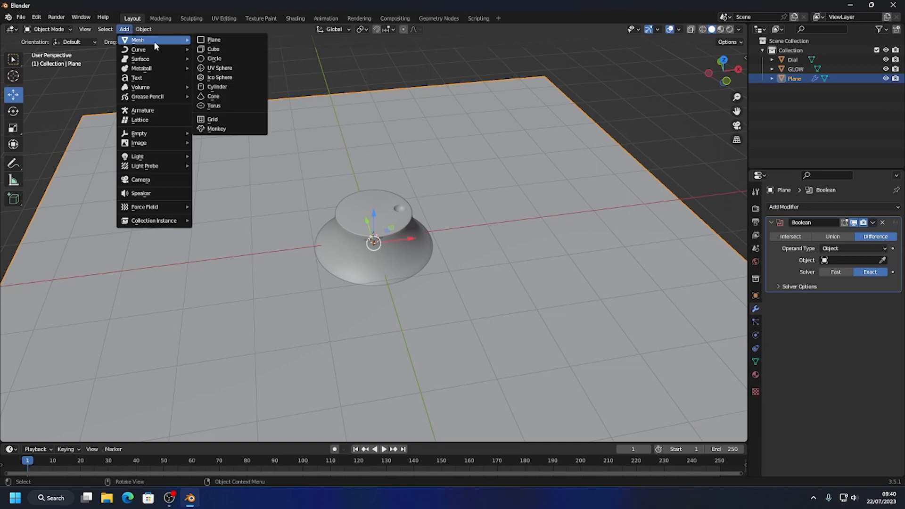
pyautogui.click(218, 88)
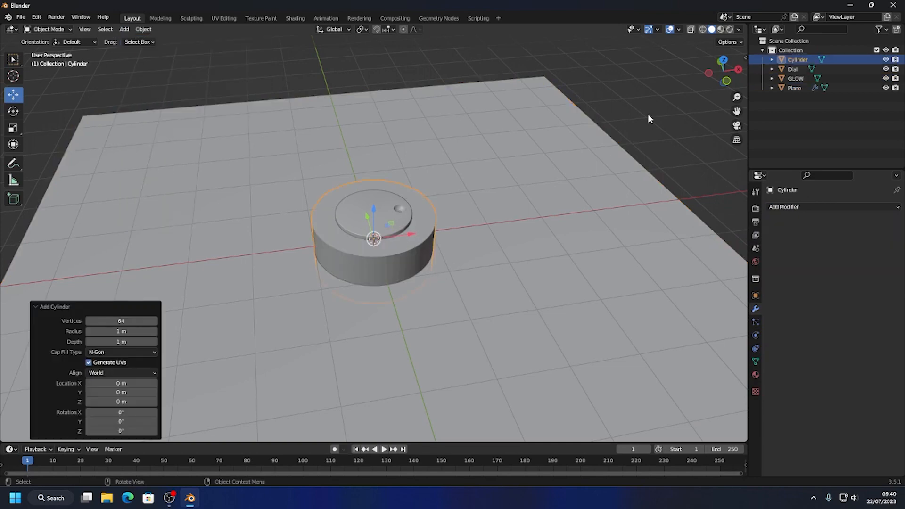
pyautogui.click(722, 61)
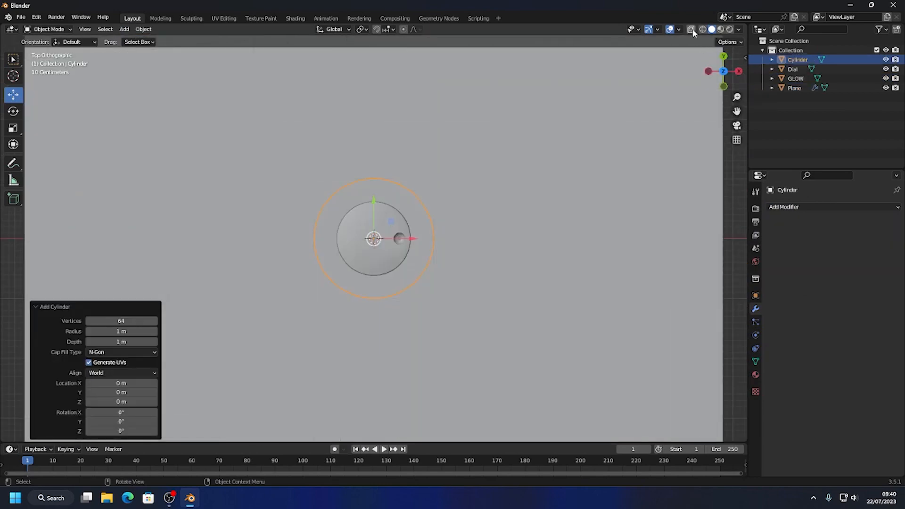
pyautogui.click(702, 29)
pyautogui.press('s')
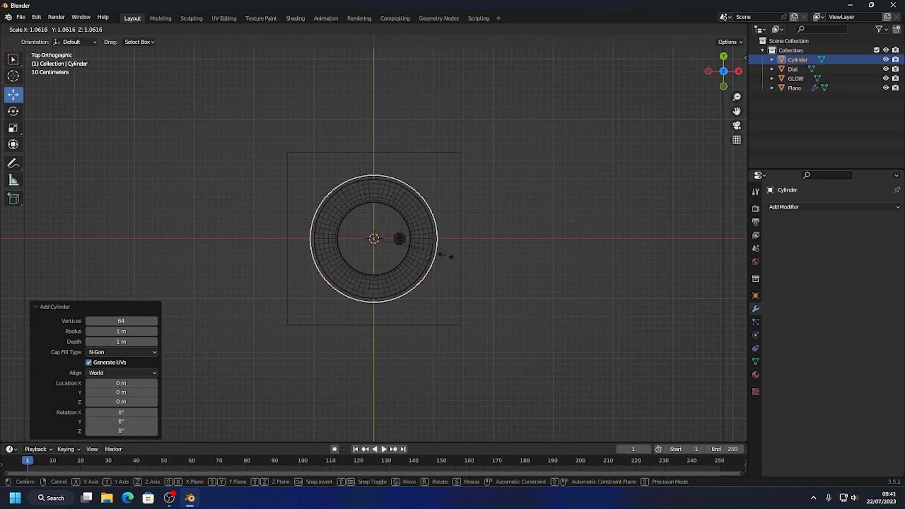
pyautogui.click(445, 256)
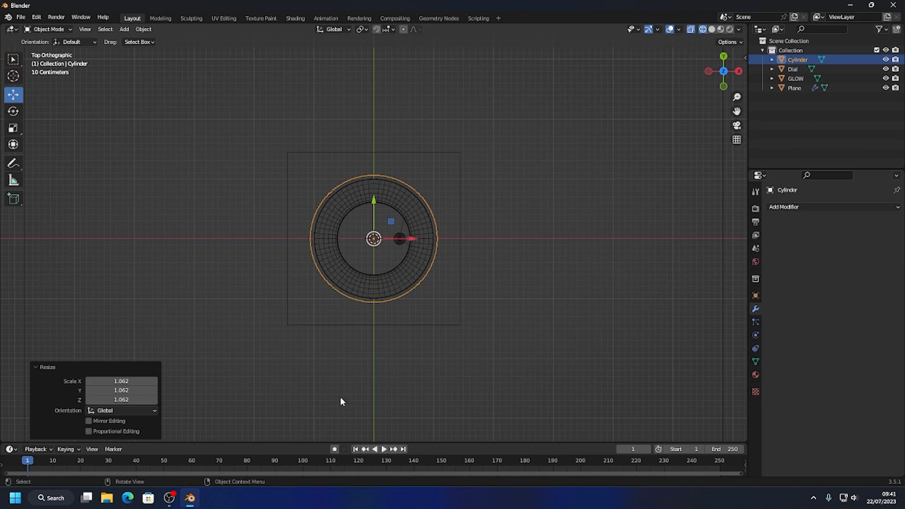
# Pick the cylinder as the cutting object of the large plane's Boolean Difference modifier.
pyautogui.moveTo(476, 215); pyautogui.dragTo(439, 165, button='middle')
pyautogui.click(630, 187)
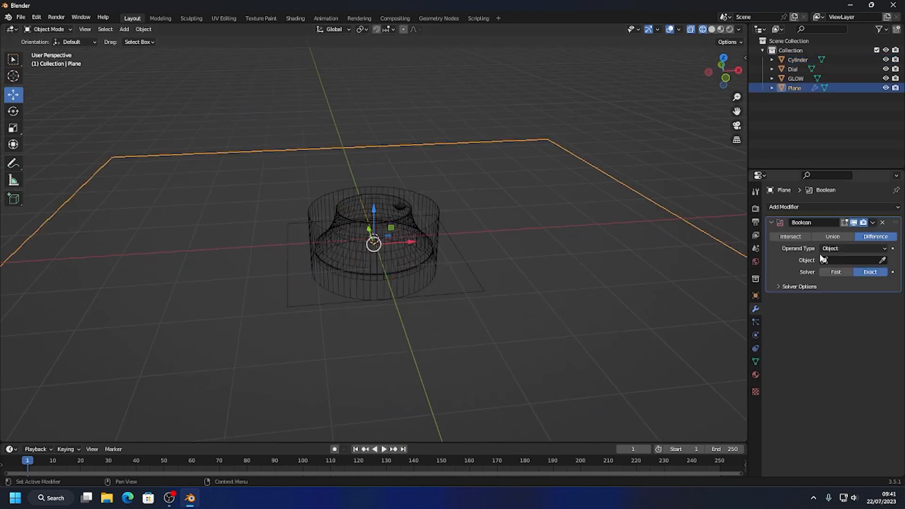
pyautogui.click(883, 259)
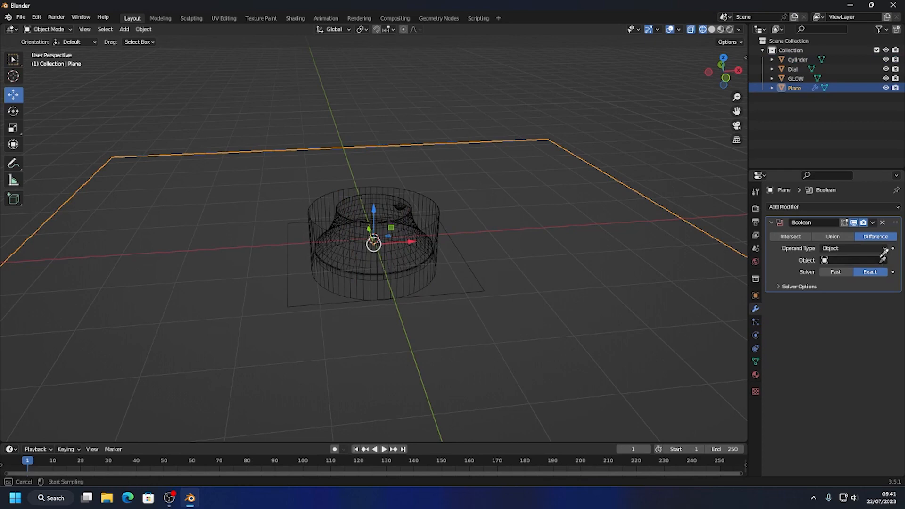
pyautogui.click(429, 208)
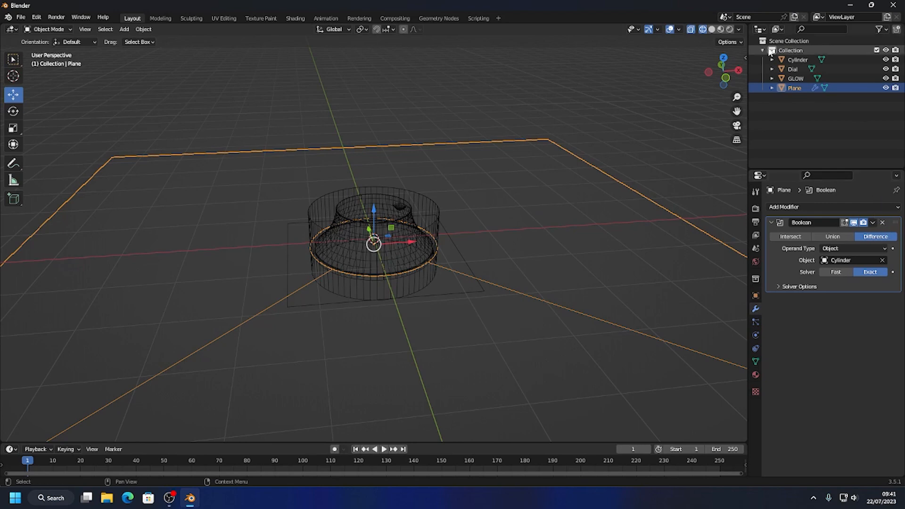
# Return to solid shading and hide the cutter cylinder in the viewport to check the hole around the dial.
pyautogui.click(711, 30)
pyautogui.click(523, 97)
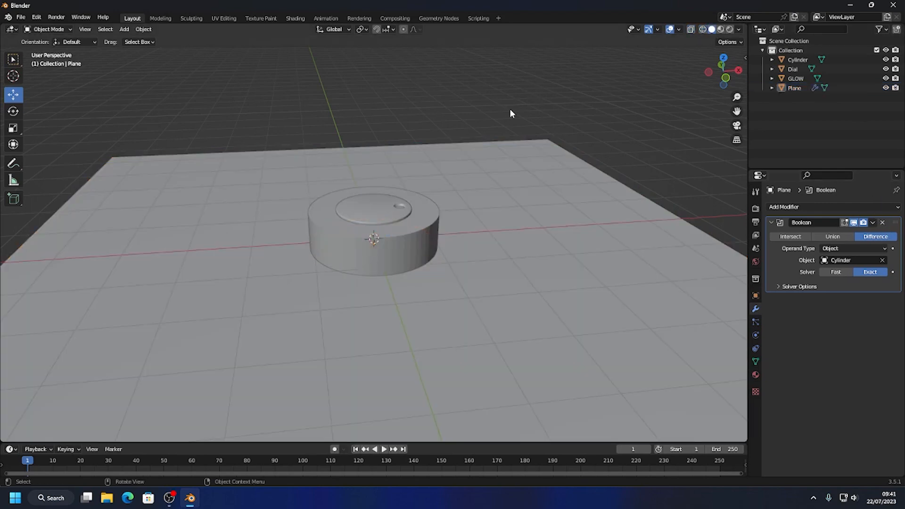
pyautogui.moveTo(509, 109); pyautogui.dragTo(446, 224, button='middle')
pyautogui.click(446, 224)
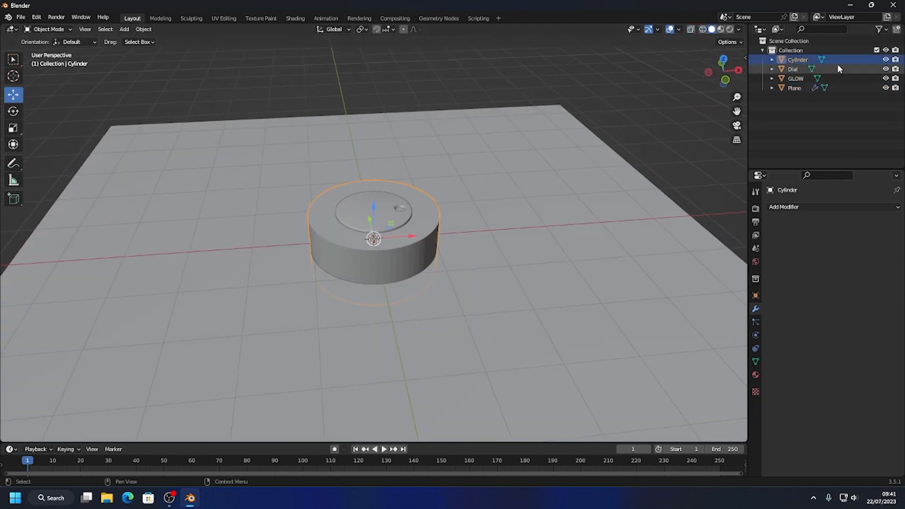
pyautogui.click(885, 60)
pyautogui.moveTo(453, 83); pyautogui.dragTo(511, 119, button='middle')
pyautogui.scroll(4, 452, 196)
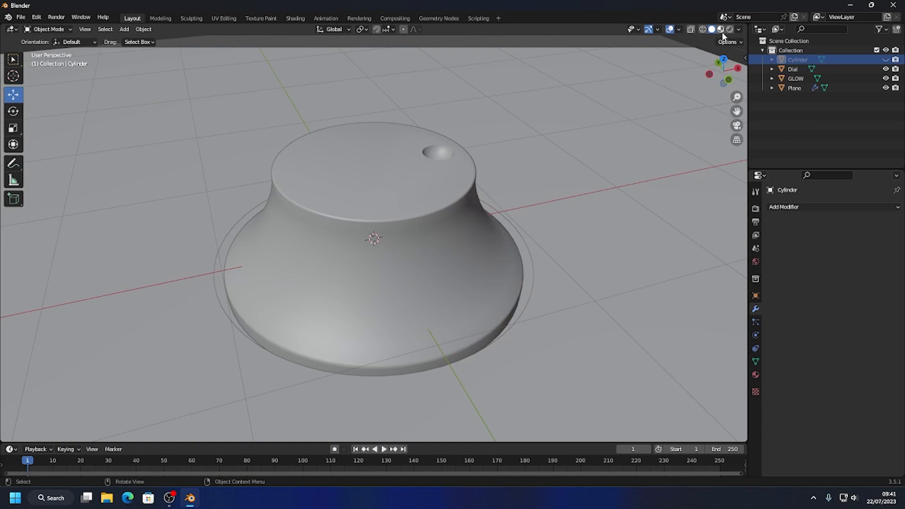
pyautogui.scroll(-3, 564, 220)
# Add a Solidify modifier to the large plane and collapse its settings.
pyautogui.click(537, 222)
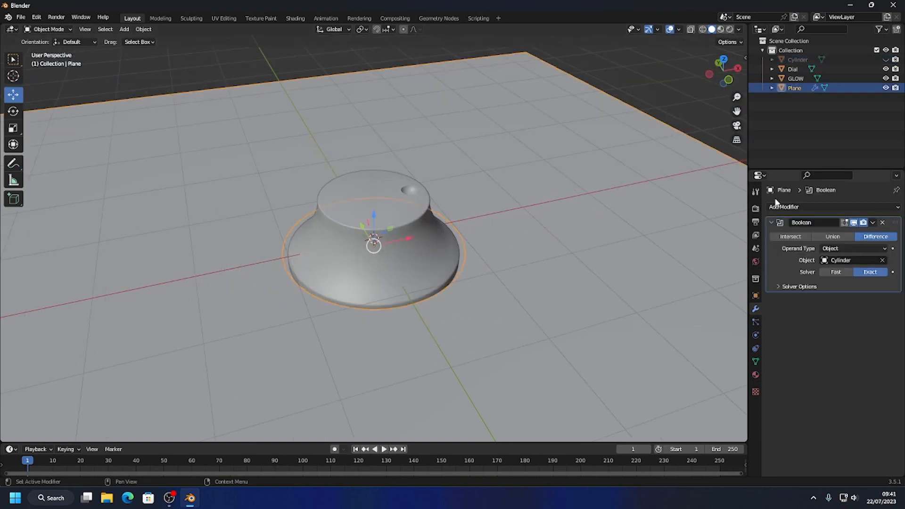
pyautogui.click(820, 208)
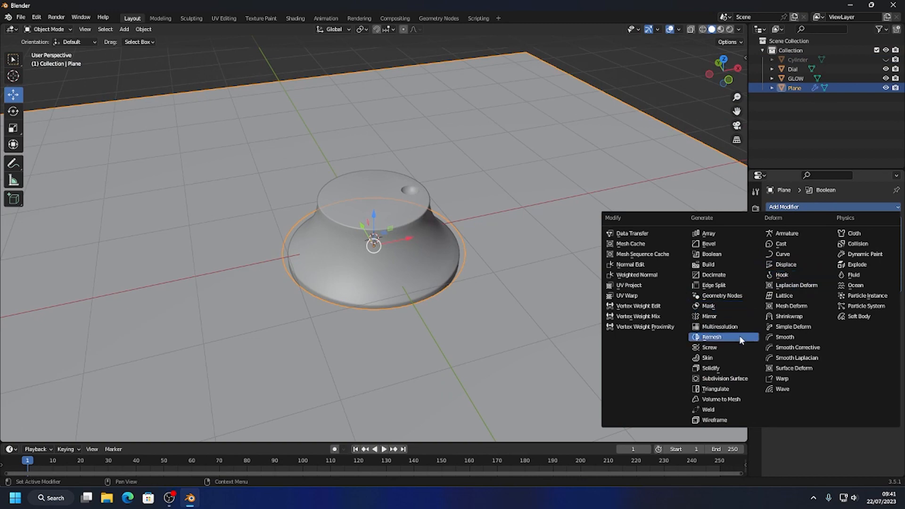
pyautogui.click(716, 368)
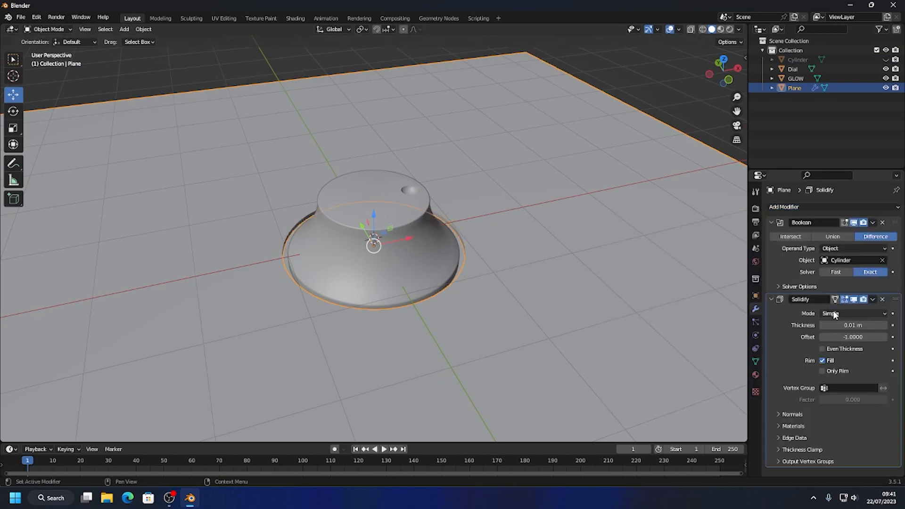
pyautogui.click(771, 300)
# Add a Bevel modifier to the large plane with 3 segments and an amount of 0.002 m.
pyautogui.click(820, 206)
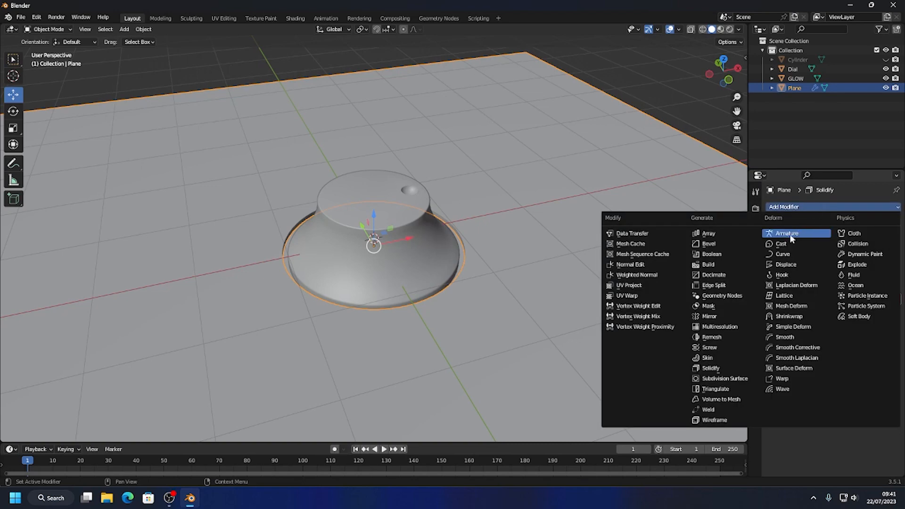
pyautogui.click(723, 244)
pyautogui.moveTo(355, 237); pyautogui.dragTo(570, 252, button='middle')
pyautogui.scroll(4, 557, 271)
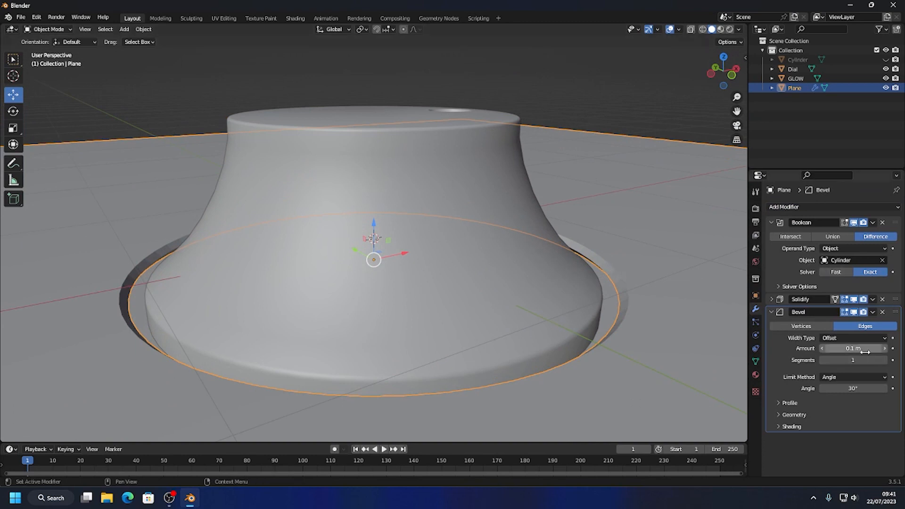
pyautogui.click(882, 361)
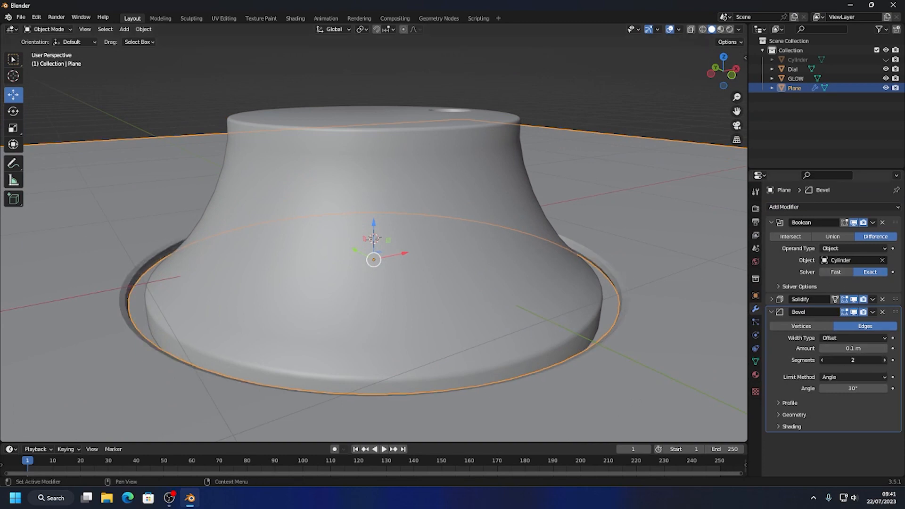
pyautogui.click(882, 361)
pyautogui.moveTo(852, 349); pyautogui.dragTo(838, 349)
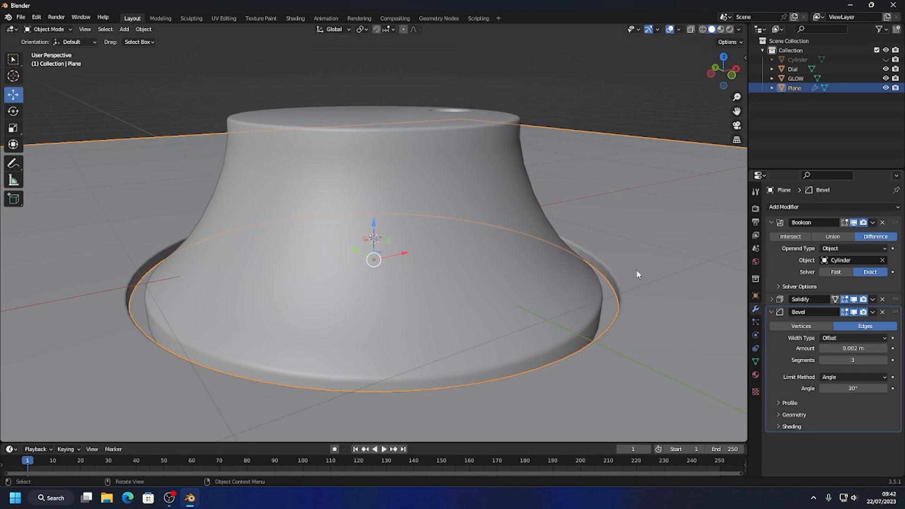
# Try Shade Auto Smooth on the large plane and check the surface around the dial.
pyautogui.click(625, 108)
pyautogui.click(604, 255)
pyautogui.rightClick(603, 255)
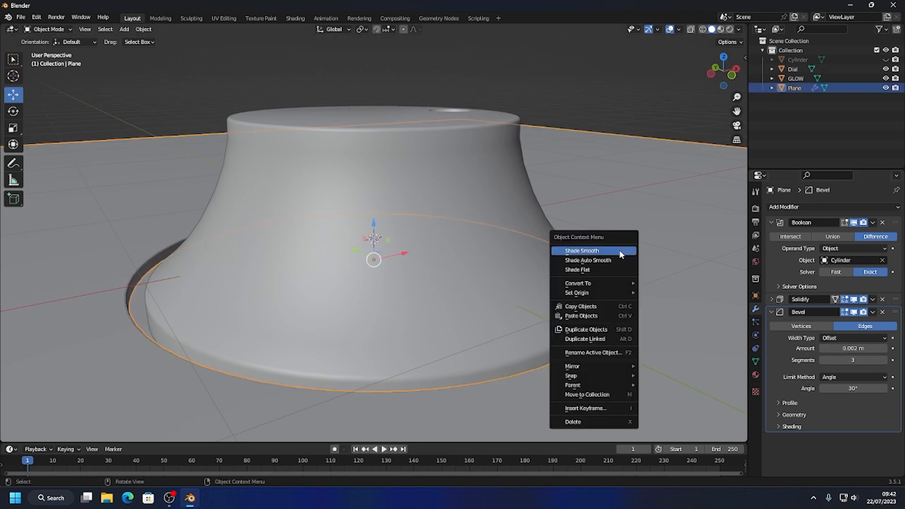
pyautogui.click(604, 260)
pyautogui.click(640, 120)
pyautogui.moveTo(640, 120); pyautogui.dragTo(571, 236, button='middle')
pyautogui.scroll(-7, 567, 292)
# Try Shade Smooth and Shade Flat on the large plane to compare the shading.
pyautogui.click(575, 225)
pyautogui.rightClick(575, 225)
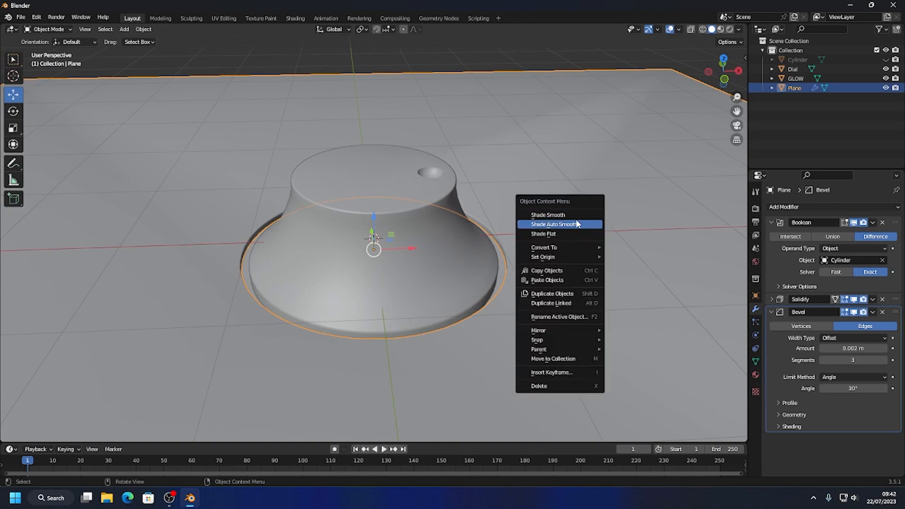
pyautogui.click(576, 215)
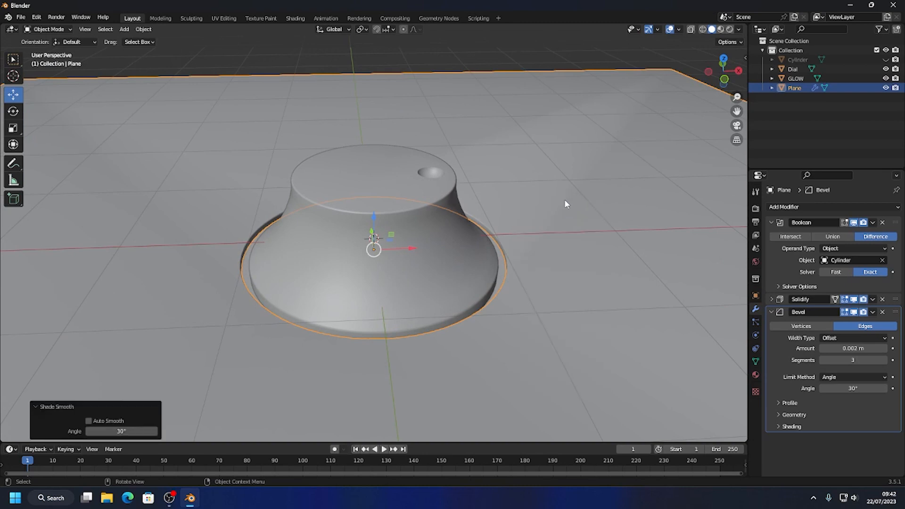
pyautogui.click(542, 226)
pyautogui.rightClick(536, 234)
pyautogui.click(527, 253)
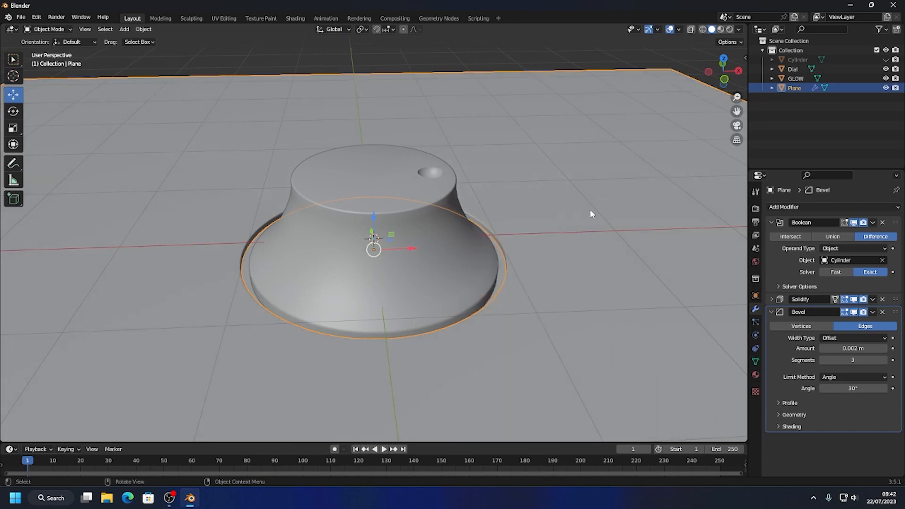
# Apply Shade Auto Smooth to the large plane after inspecting the beveled rim of its hole.
pyautogui.scroll(5, 542, 218)
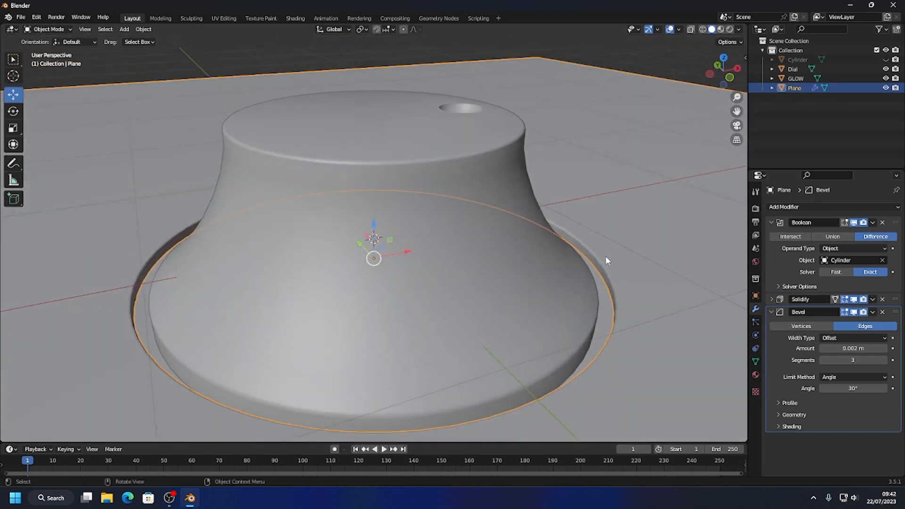
pyautogui.scroll(6, 606, 261)
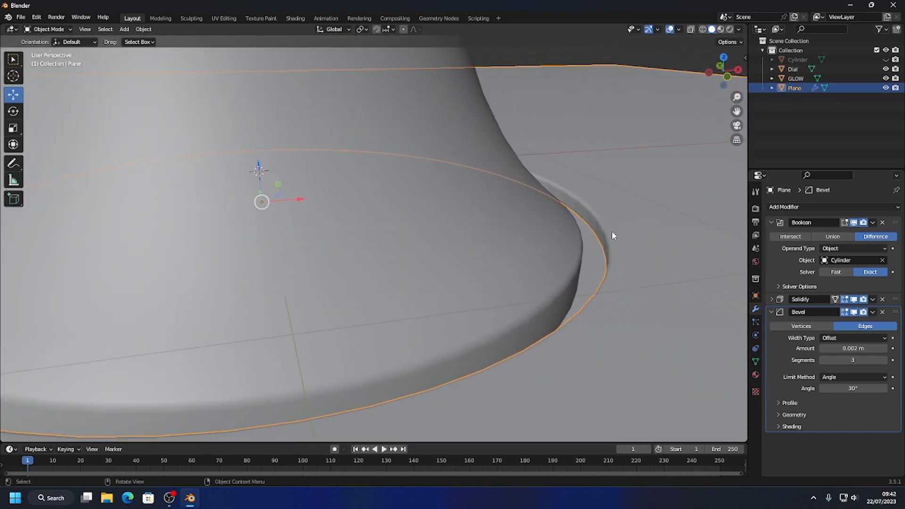
pyautogui.scroll(2, 613, 235)
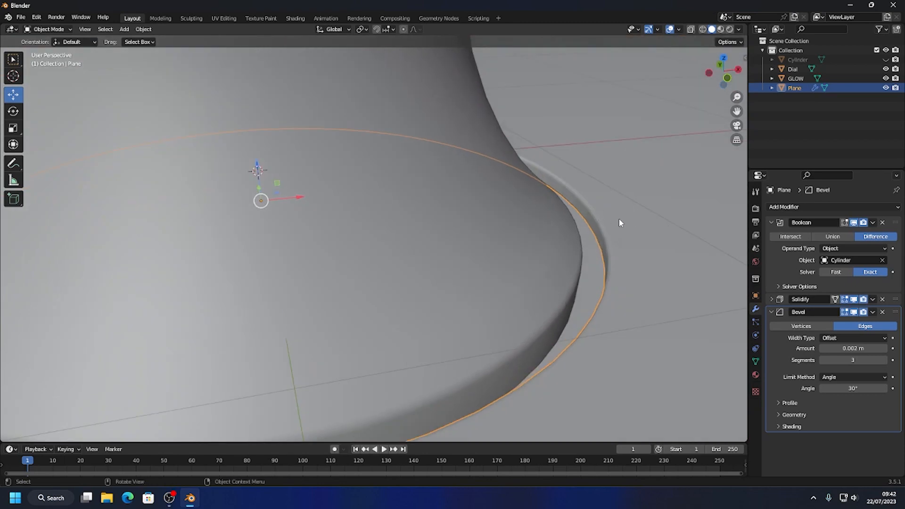
pyautogui.rightClick(612, 203)
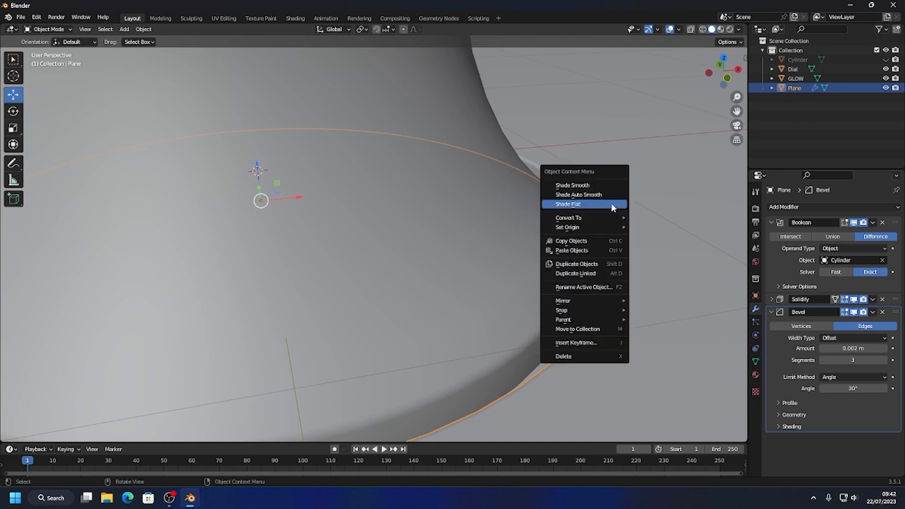
pyautogui.click(603, 193)
pyautogui.scroll(-2, 613, 268)
pyautogui.scroll(-5, 612, 270)
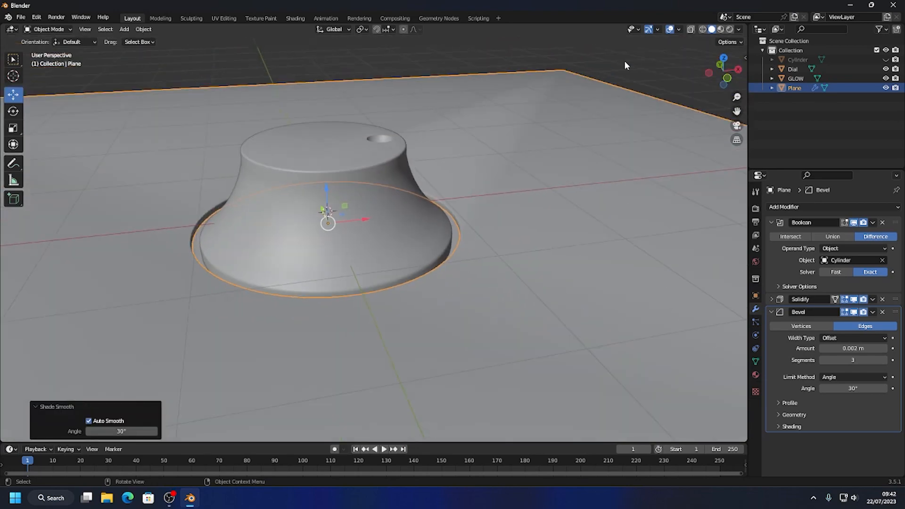
# Deselect the plane and examine its surface and the seated dial from above and from a low angle.
pyautogui.click(525, 170)
pyautogui.scroll(-8, 513, 253)
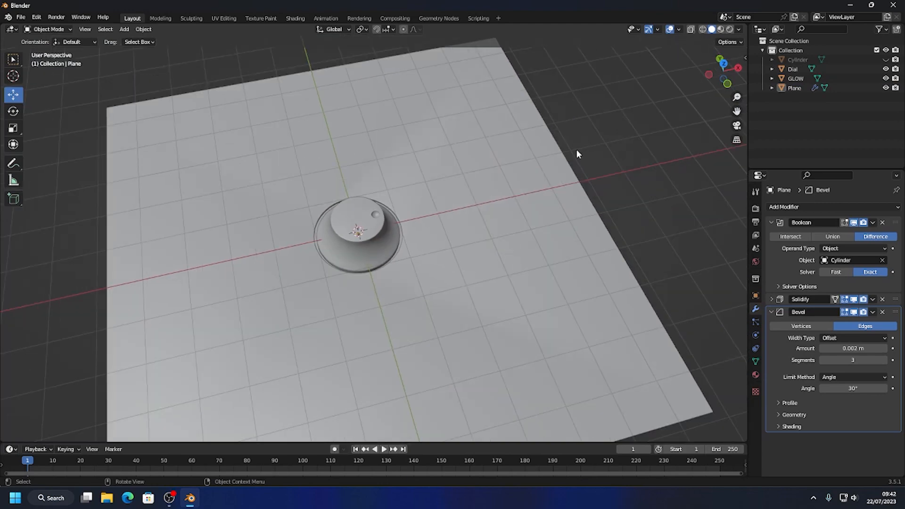
pyautogui.moveTo(575, 149); pyautogui.dragTo(522, 195, button='middle')
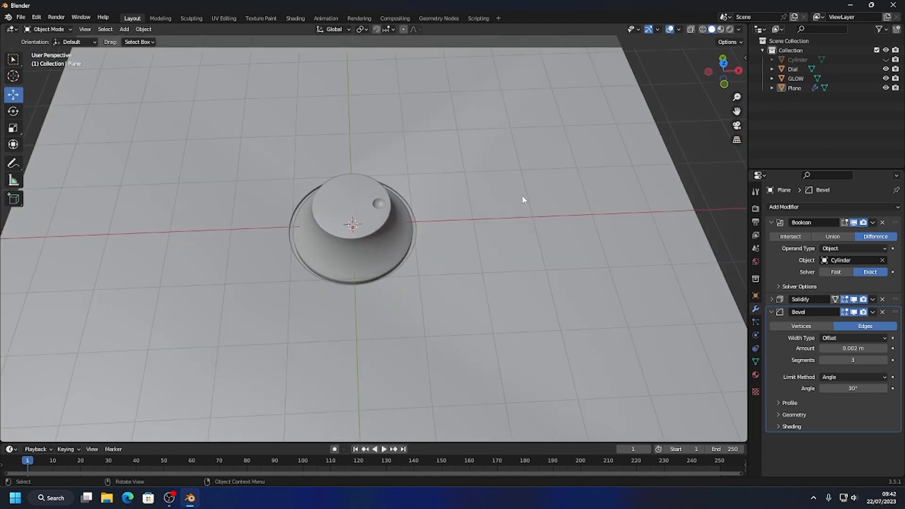
pyautogui.scroll(-2, 520, 199)
pyautogui.click(477, 155)
pyautogui.press('Tab')
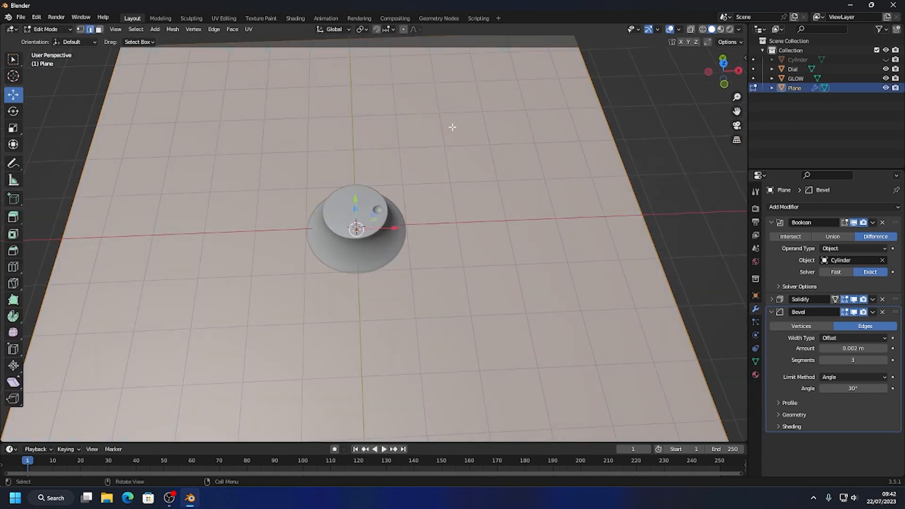
pyautogui.press('Tab')
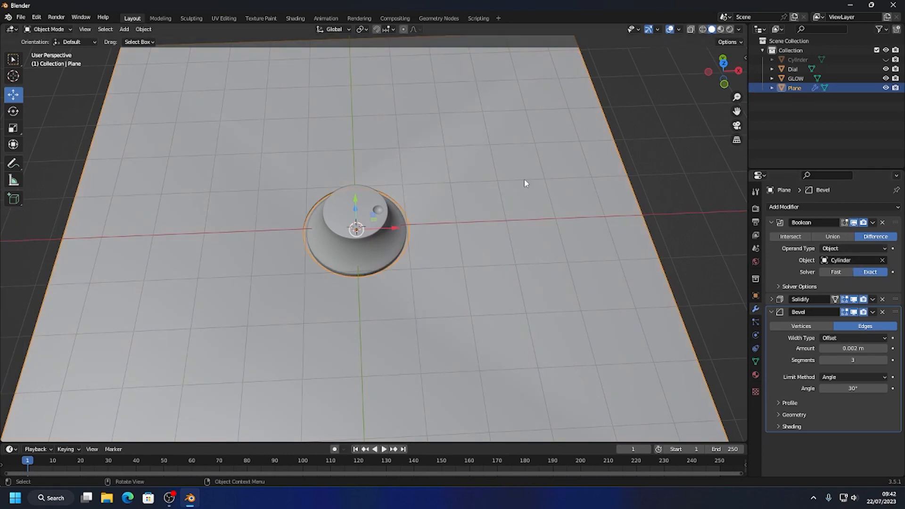
pyautogui.click(663, 151)
pyautogui.moveTo(331, 190); pyautogui.dragTo(333, 171, button='middle')
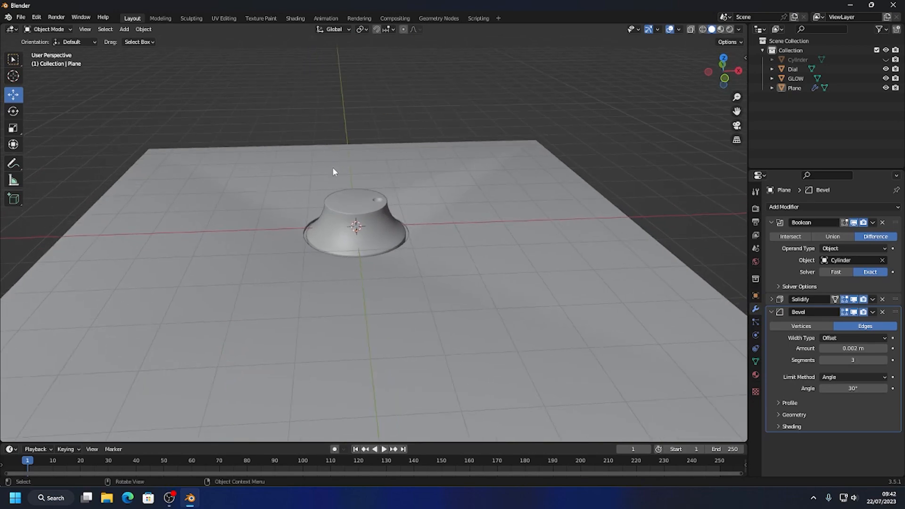
pyautogui.scroll(1, 340, 183)
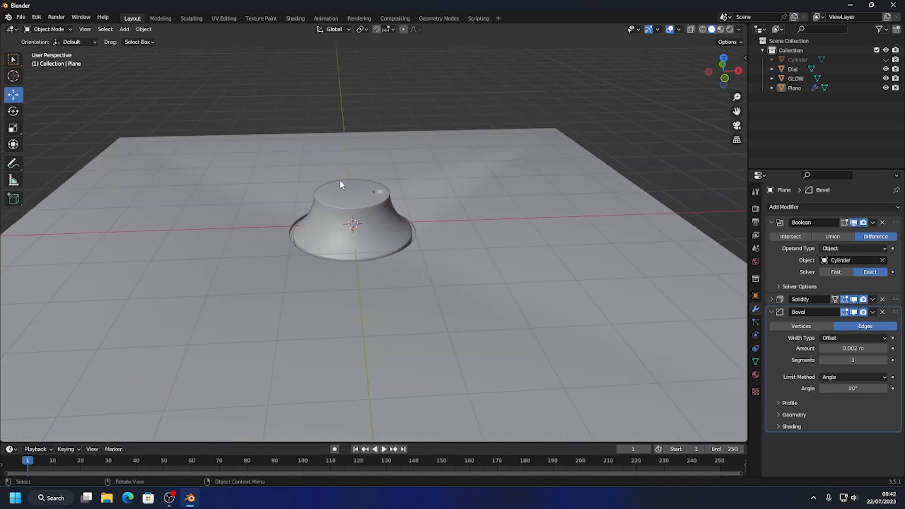
# Switch the viewport to rendered shading and light it with the studio HDRI by turning off Scene World.
pyautogui.click(730, 30)
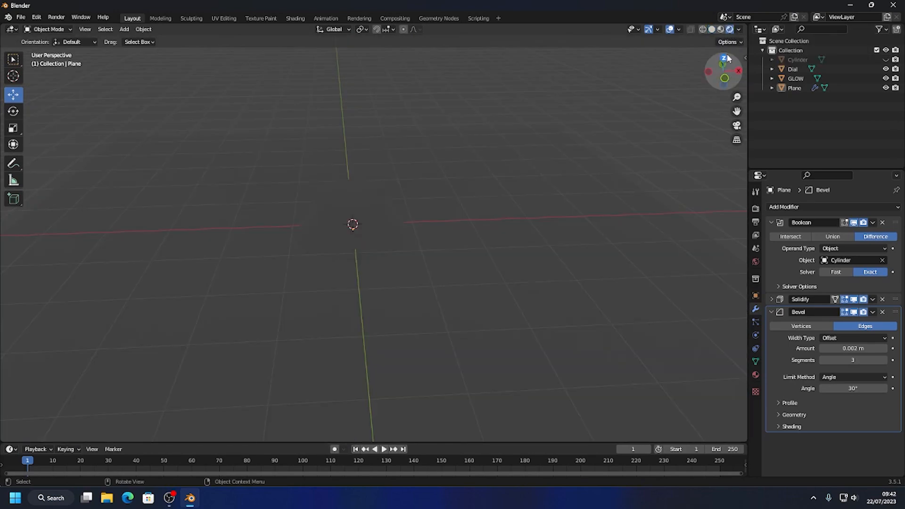
pyautogui.click(738, 30)
pyautogui.click(702, 87)
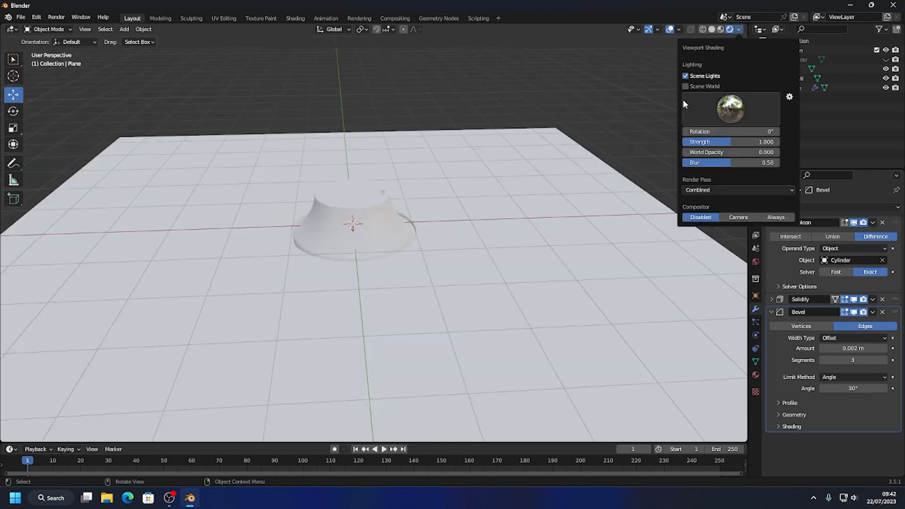
pyautogui.scroll(3, 555, 177)
pyautogui.scroll(2, 536, 178)
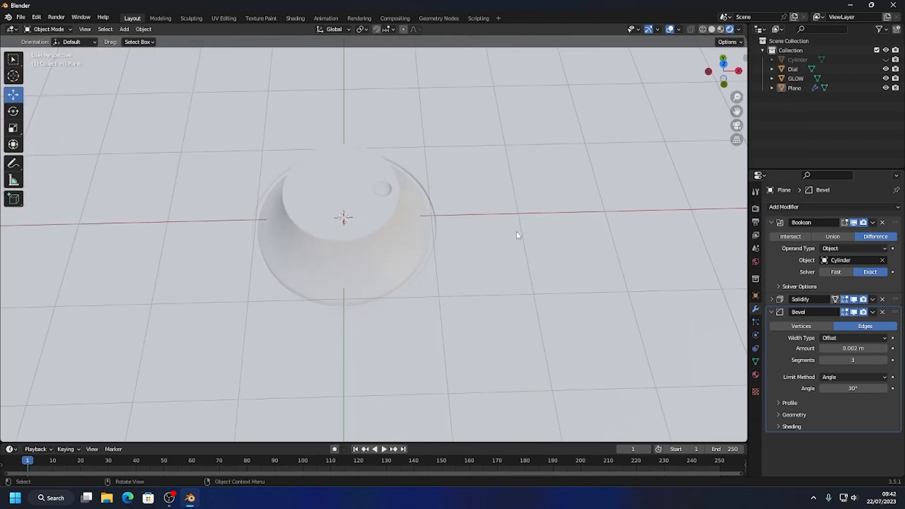
pyautogui.moveTo(447, 153); pyautogui.dragTo(468, 197, button='middle')
# Give the dial a new material named "plastic".
pyautogui.click(399, 196)
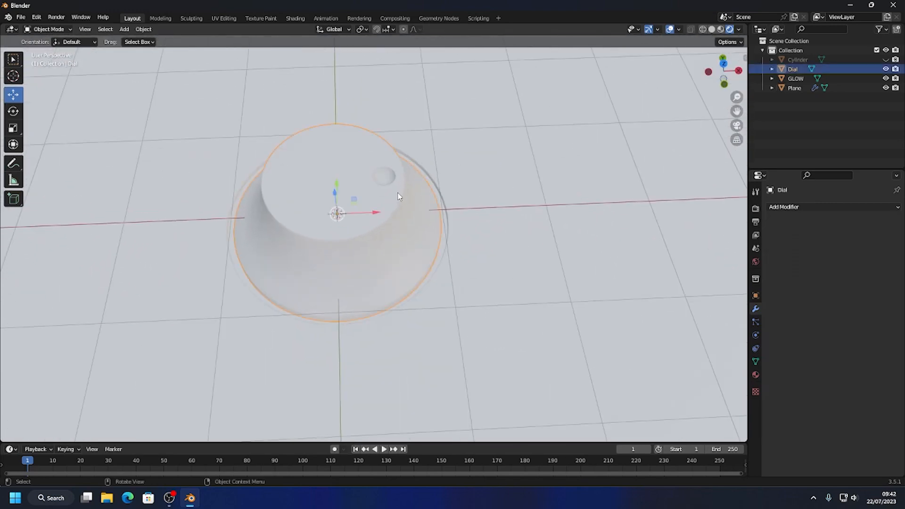
pyautogui.click(755, 374)
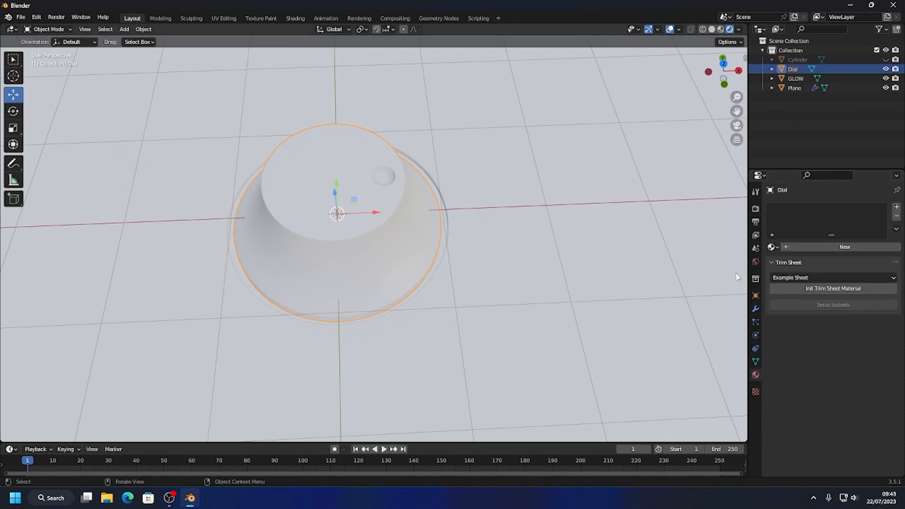
pyautogui.click(831, 250)
pyautogui.doubleClick(812, 211)
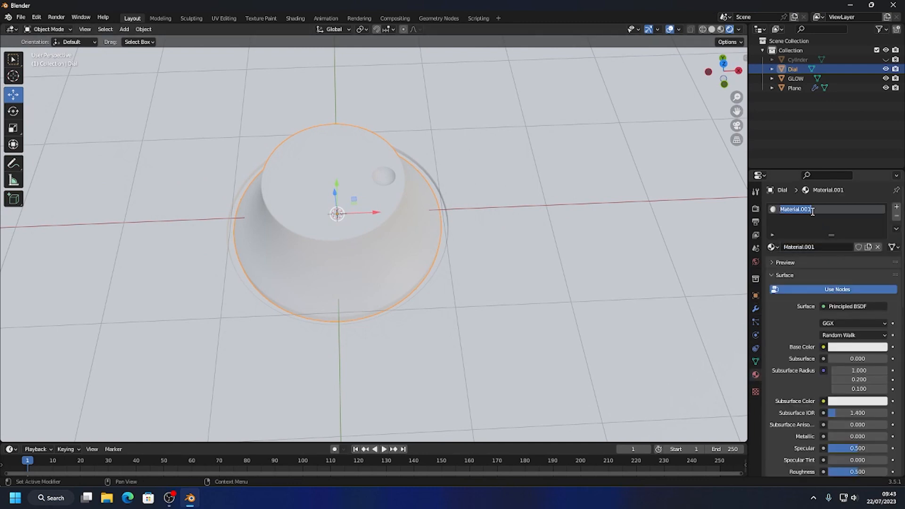
pyautogui.write('plastic')
pyautogui.press('Return')
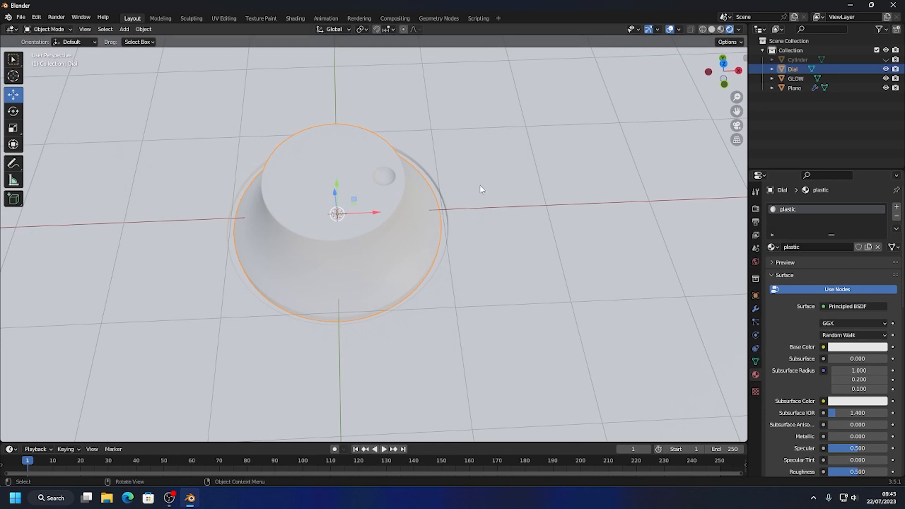
# Open the Shading workspace with the dial's plastic material and frame the dial in the preview.
pyautogui.click(296, 19)
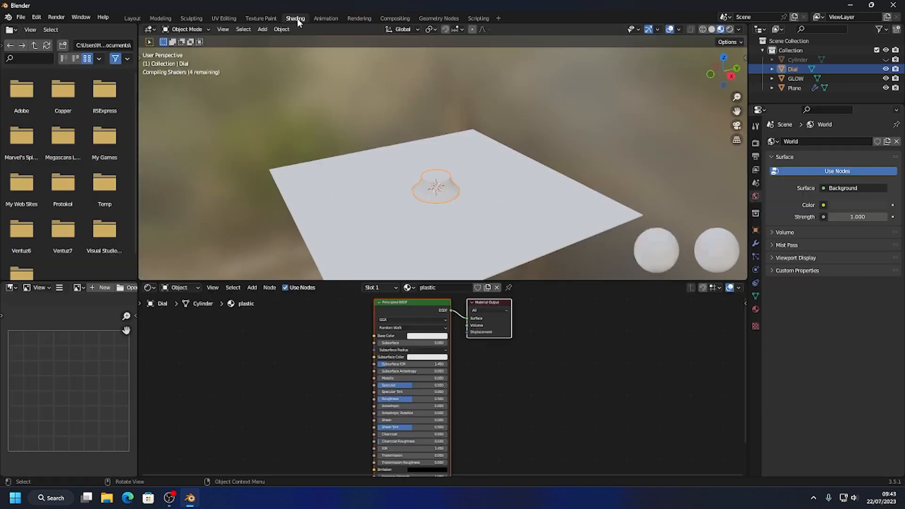
pyautogui.scroll(5, 474, 219)
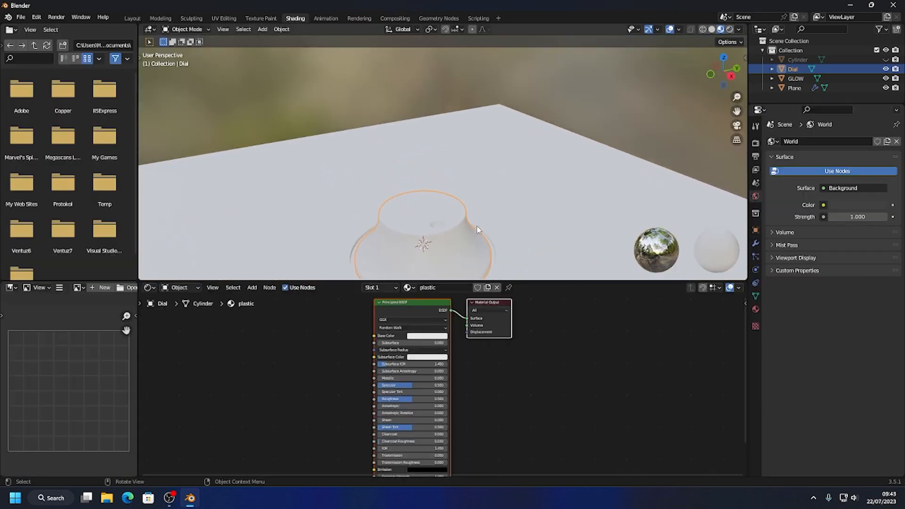
pyautogui.keyDown('shift'); pyautogui.moveTo(434, 182); pyautogui.dragTo(435, 143, button='middle'); pyautogui.keyUp('shift')
pyautogui.scroll(4, 437, 151)
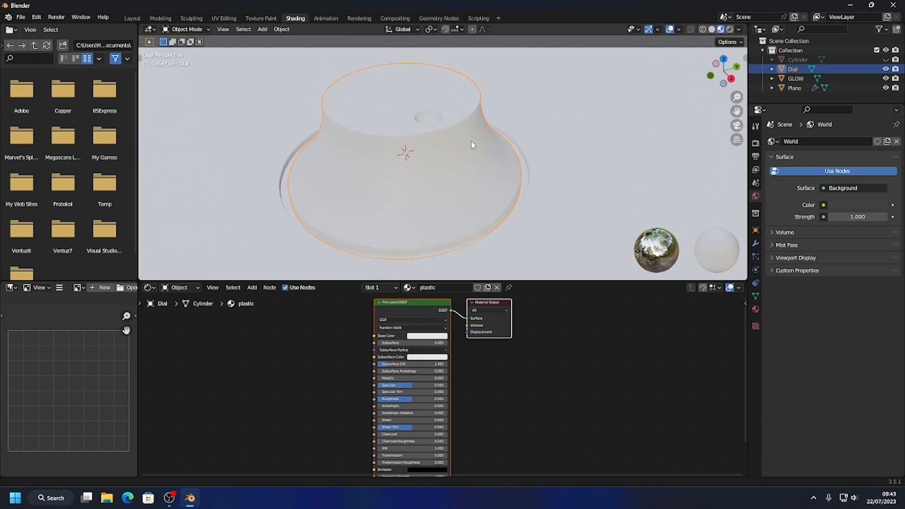
pyautogui.scroll(2, 449, 157)
pyautogui.scroll(-2, 411, 176)
# Set the plastic material's Principled BSDF roughness to 0.427.
pyautogui.moveTo(508, 383); pyautogui.dragTo(578, 354, button='middle')
pyautogui.moveTo(474, 359); pyautogui.dragTo(446, 359)
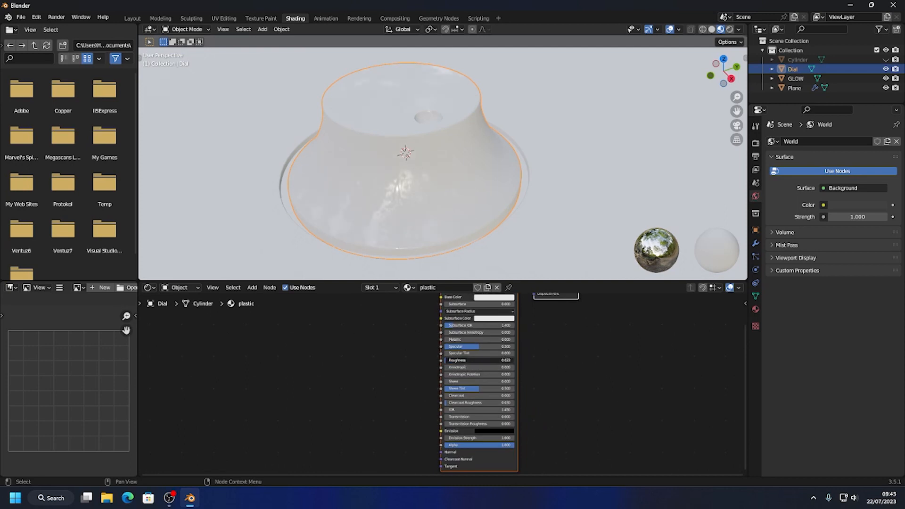
pyautogui.moveTo(445, 359); pyautogui.dragTo(473, 360)
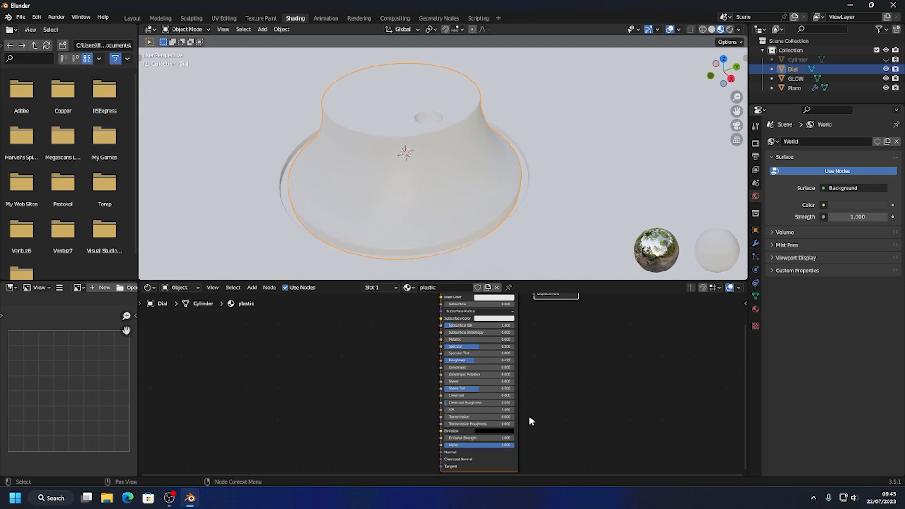
# Add a Bump node feeding the Normal input of the plastic material's Principled BSDF.
pyautogui.scroll(3, 557, 384)
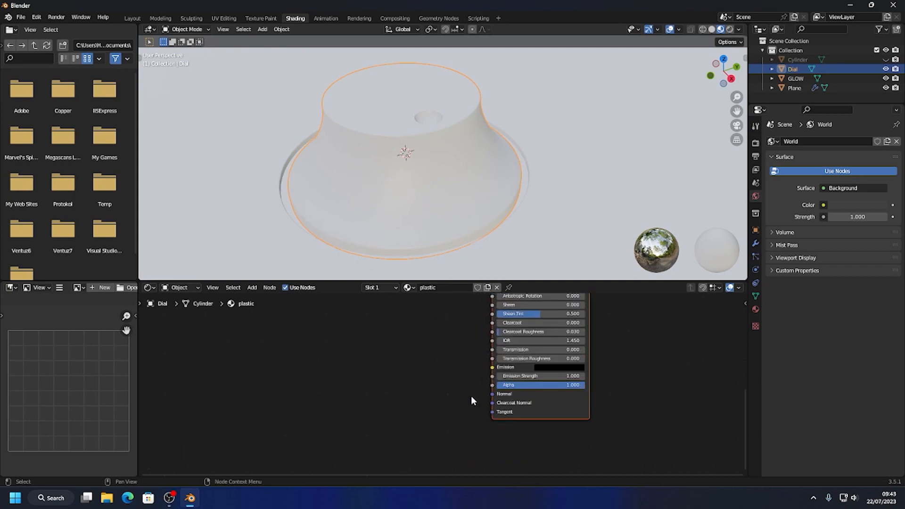
pyautogui.moveTo(492, 394); pyautogui.dragTo(441, 349)
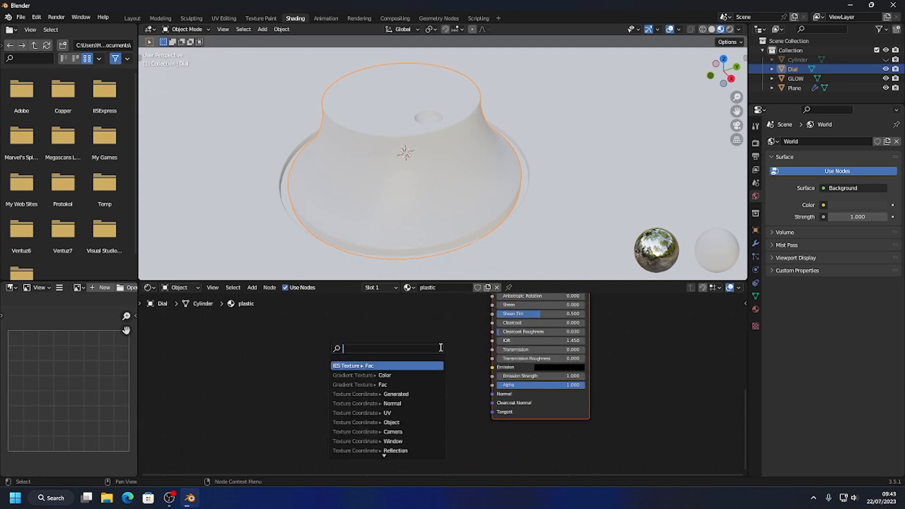
pyautogui.write('bump')
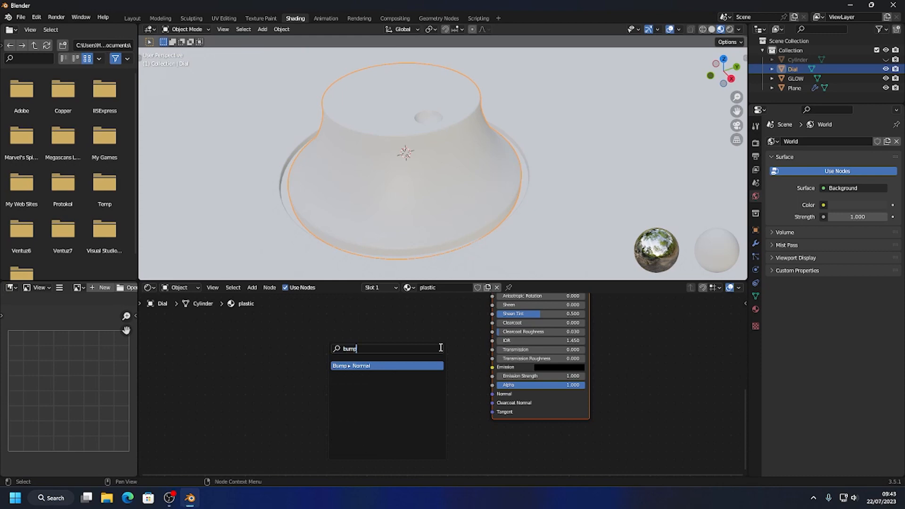
pyautogui.click(353, 366)
pyautogui.click(377, 373)
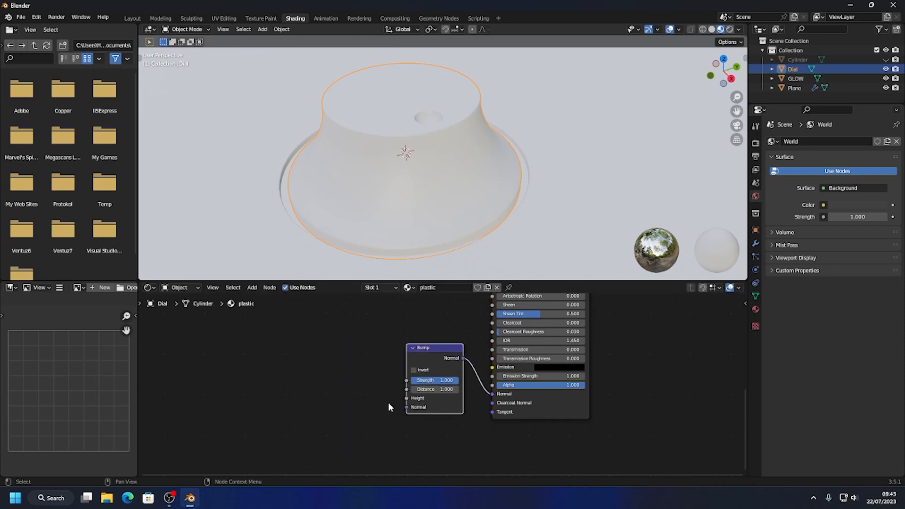
# Add a Noise Texture node with its Fac output feeding the Bump node's Height input.
pyautogui.moveTo(406, 399); pyautogui.dragTo(351, 376)
pyautogui.write('n')
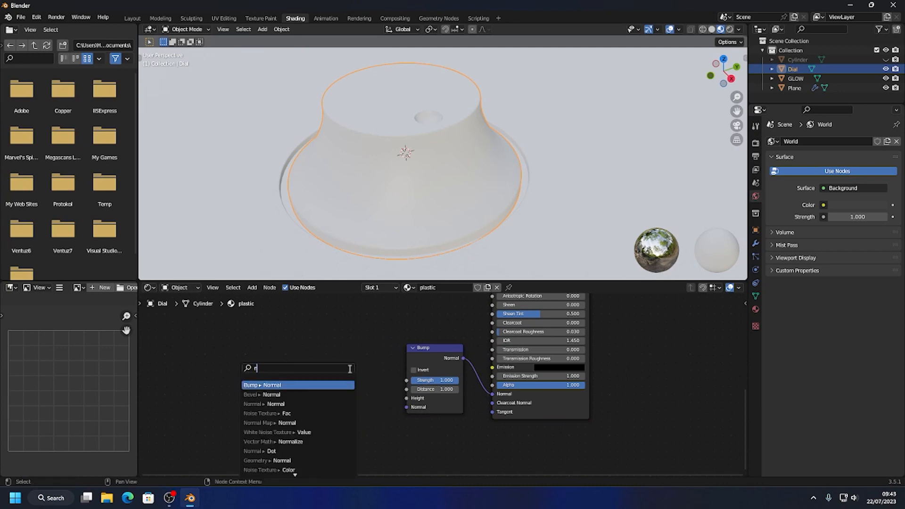
pyautogui.write('oise')
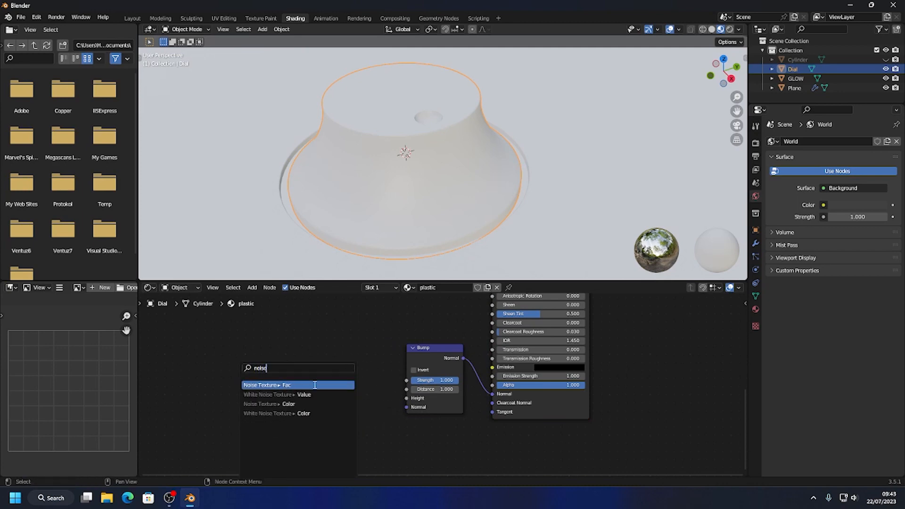
pyautogui.click(313, 385)
pyautogui.click(330, 369)
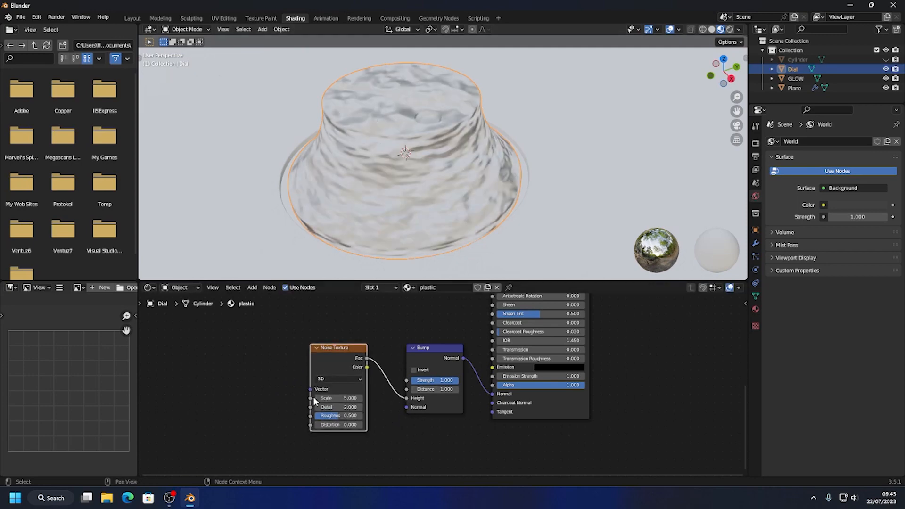
# Set the Noise Texture's scale to 39.8, detail to 8.8 and roughness to 1.0, and the Bump node's strength to 0.125.
pyautogui.moveTo(337, 417); pyautogui.dragTo(377, 407)
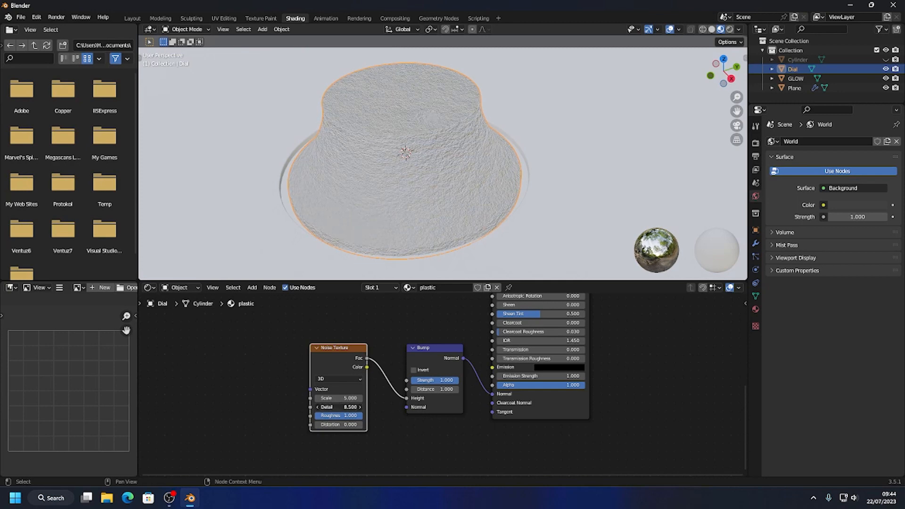
pyautogui.moveTo(338, 398)
pyautogui.mouseDown()
pyautogui.moveTo(412, 398)
pyautogui.moveTo(426, 380)
pyautogui.moveTo(412, 379)
pyautogui.mouseUp()
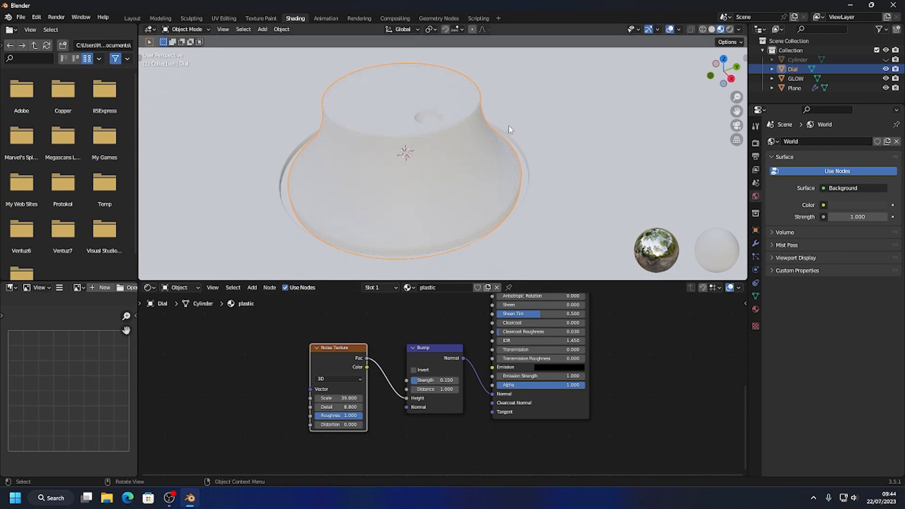
pyautogui.scroll(5, 508, 125)
pyautogui.moveTo(488, 127); pyautogui.dragTo(511, 148, button='middle')
pyautogui.moveTo(426, 383); pyautogui.dragTo(428, 382)
pyautogui.moveTo(523, 85); pyautogui.dragTo(511, 139, button='middle')
pyautogui.scroll(-6, 493, 154)
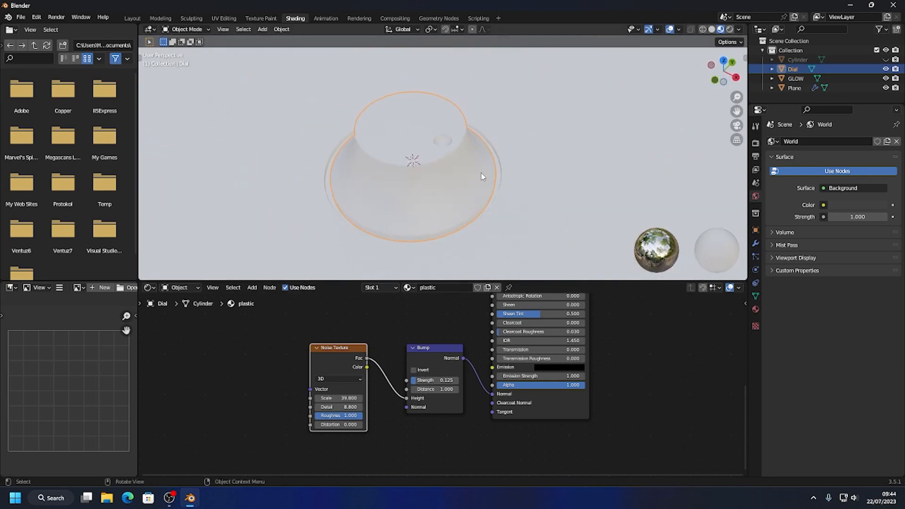
pyautogui.moveTo(425, 211); pyautogui.dragTo(429, 234, button='middle')
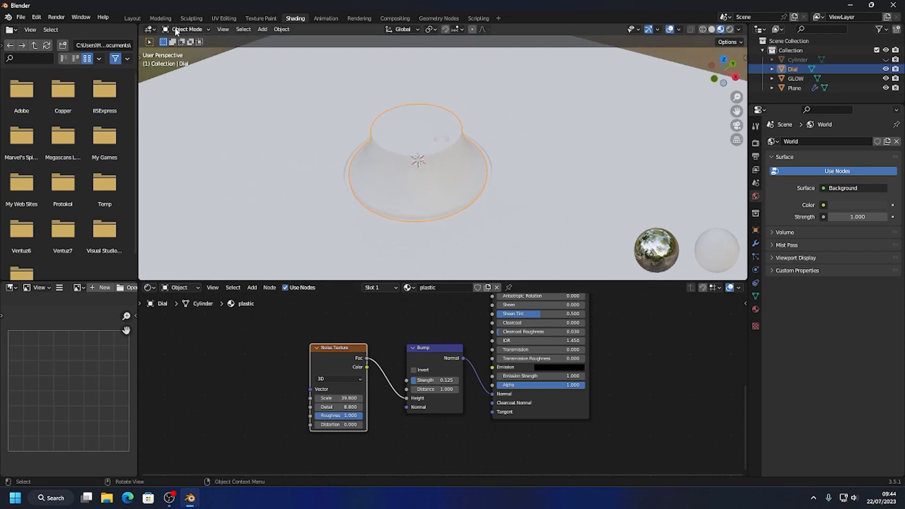
# Return to the Layout workspace and light the rendered viewport with a different HDRI that gives warmer and bluish tints.
pyautogui.click(132, 18)
pyautogui.scroll(-6, 539, 256)
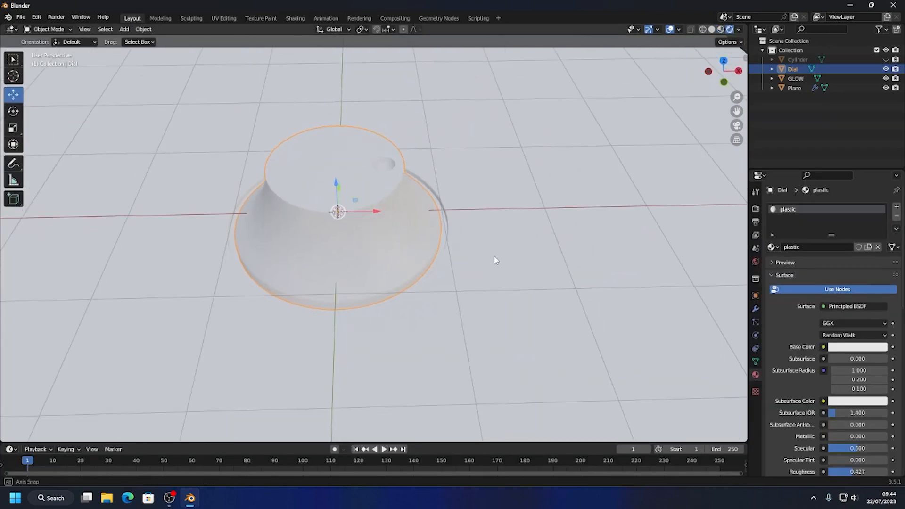
pyautogui.click(738, 29)
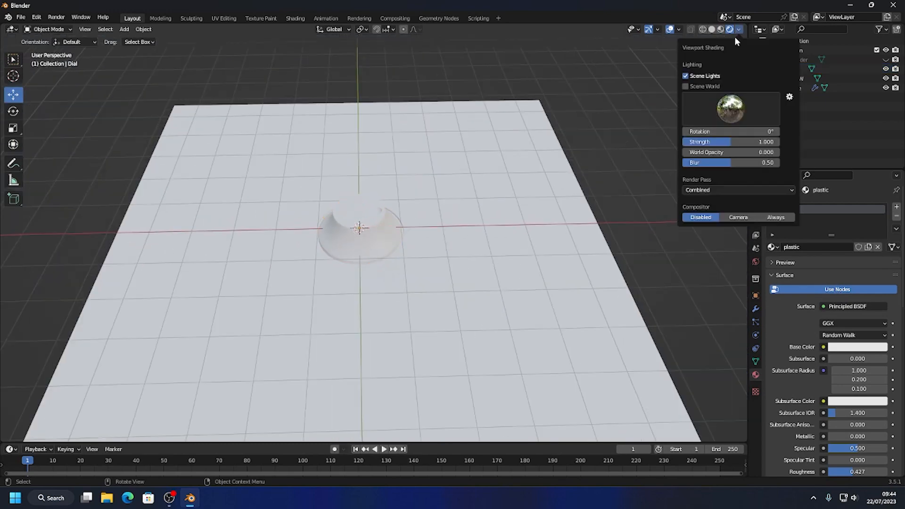
pyautogui.click(697, 108)
pyautogui.click(594, 142)
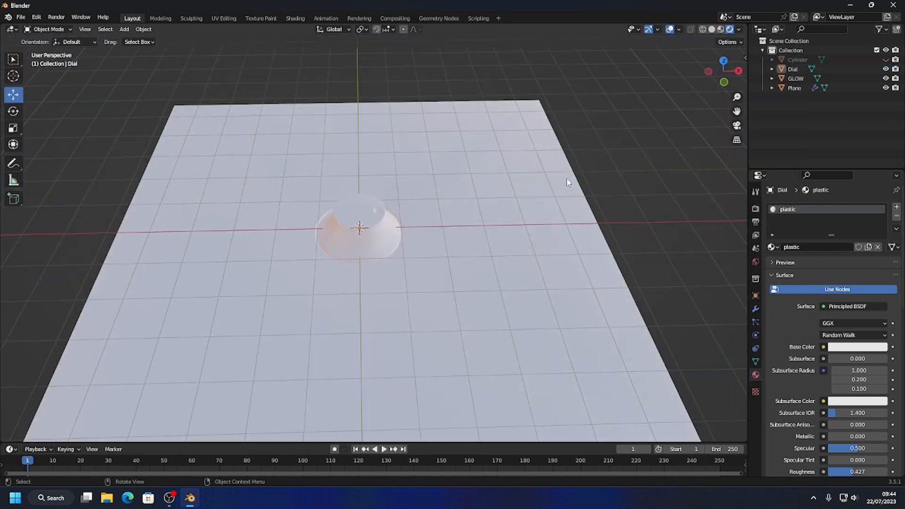
# Assign the existing plastic material to the Plane surrounding the dial.
pyautogui.scroll(6, 416, 222)
pyautogui.scroll(5, 428, 252)
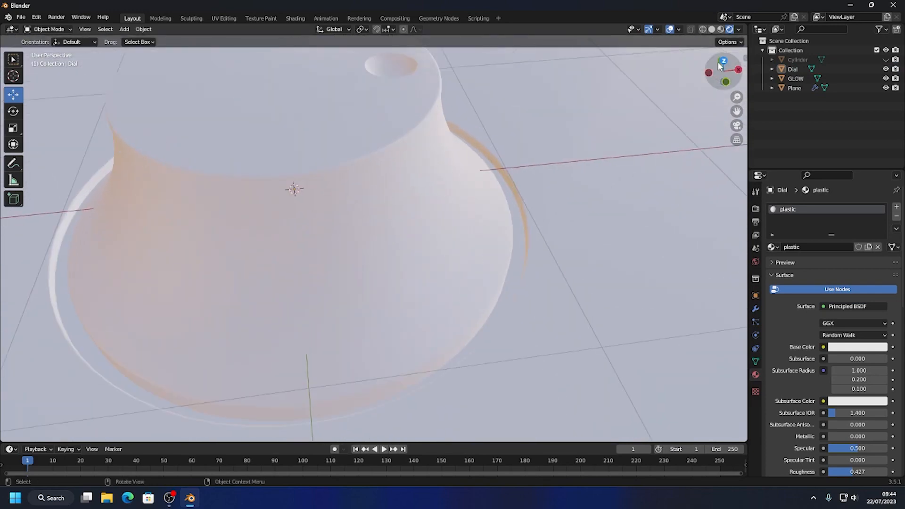
pyautogui.scroll(2, 415, 136)
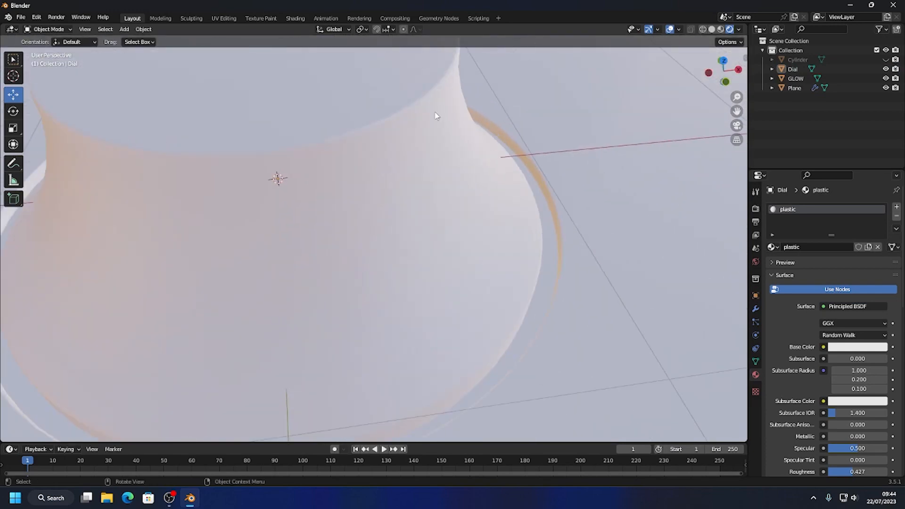
pyautogui.scroll(-3, 435, 116)
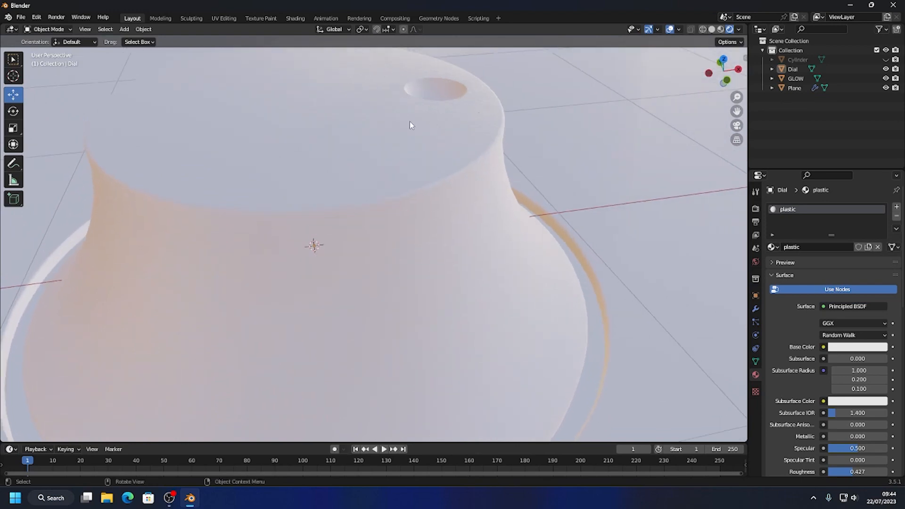
pyautogui.scroll(-10, 403, 287)
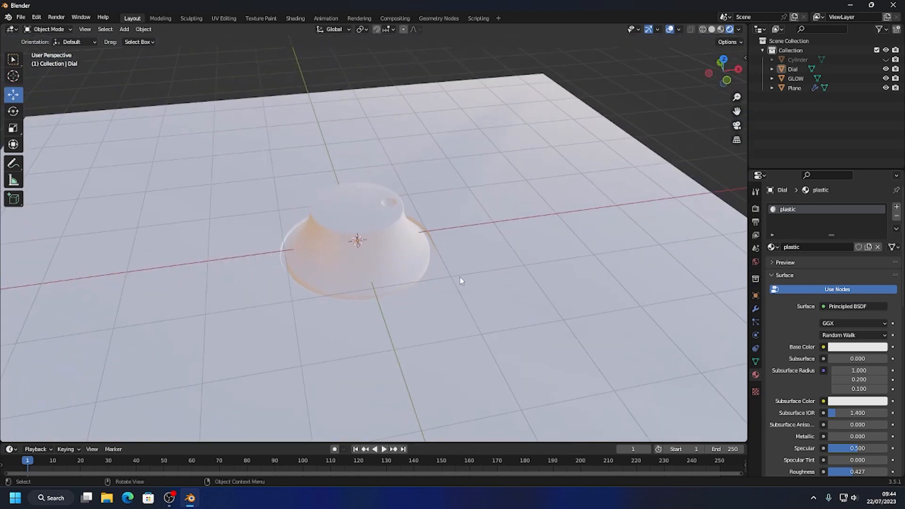
pyautogui.click(473, 239)
pyautogui.moveTo(474, 240); pyautogui.dragTo(489, 247, button='middle')
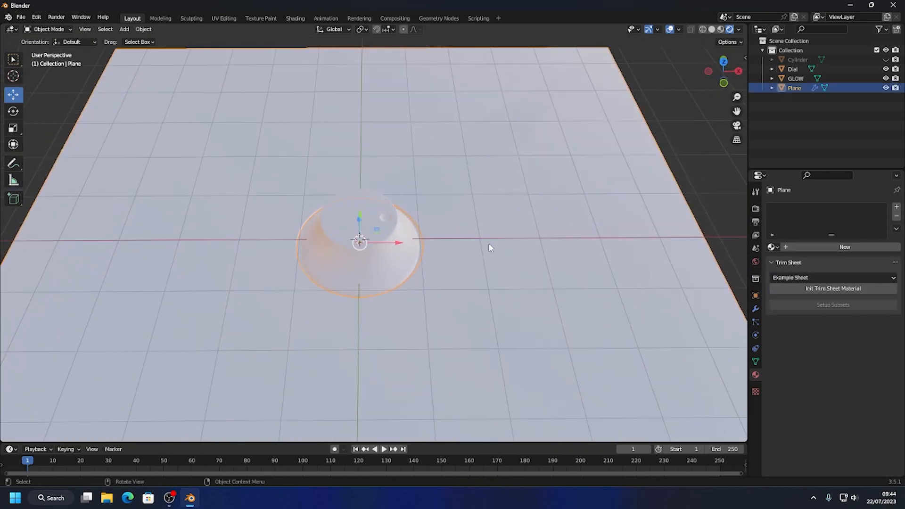
pyautogui.click(772, 247)
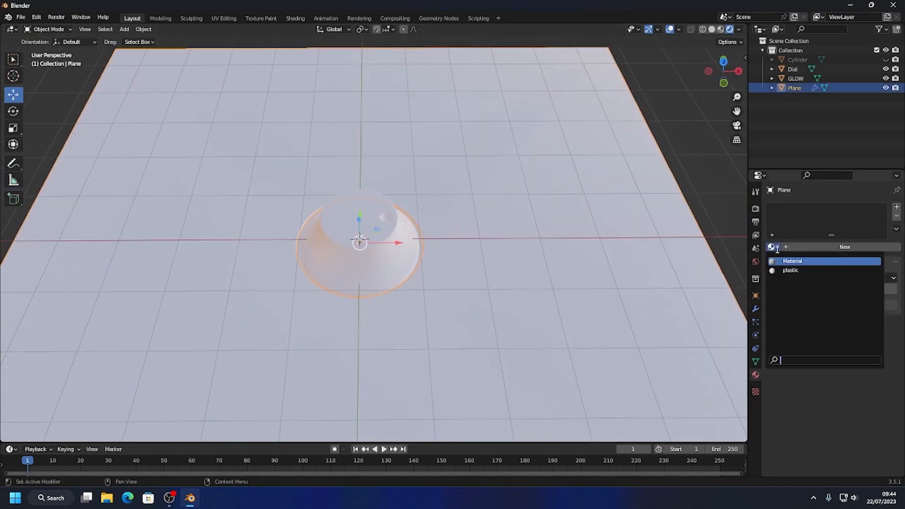
pyautogui.click(780, 272)
pyautogui.click(677, 163)
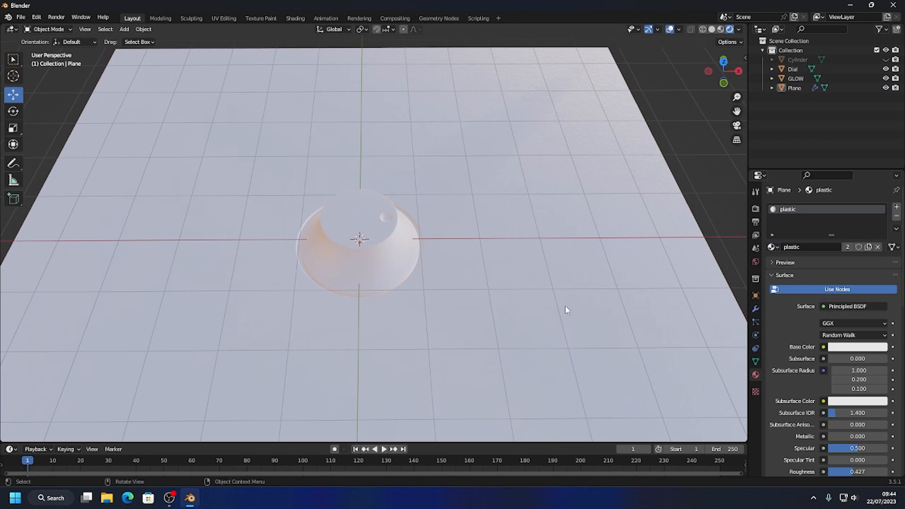
# Rename the Plane object as Plate.
pyautogui.moveTo(485, 245); pyautogui.dragTo(547, 231, button='middle')
pyautogui.click(795, 79)
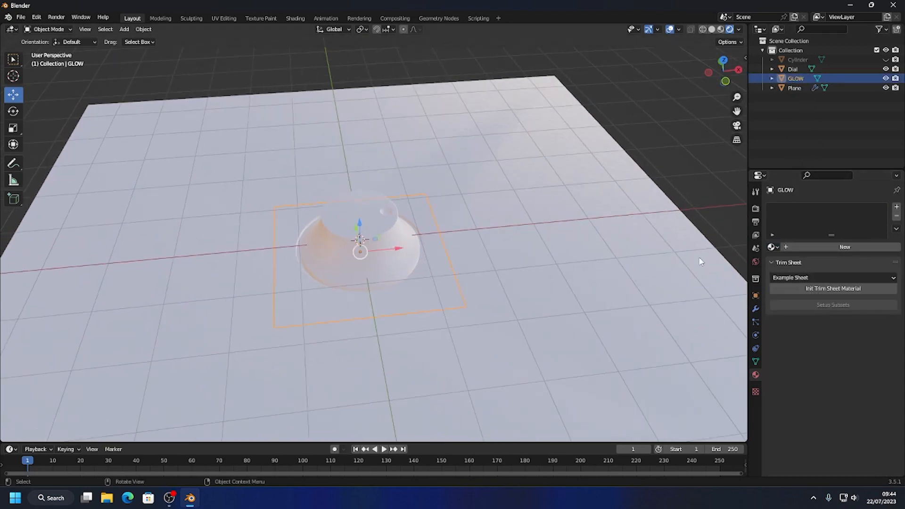
pyautogui.click(794, 87)
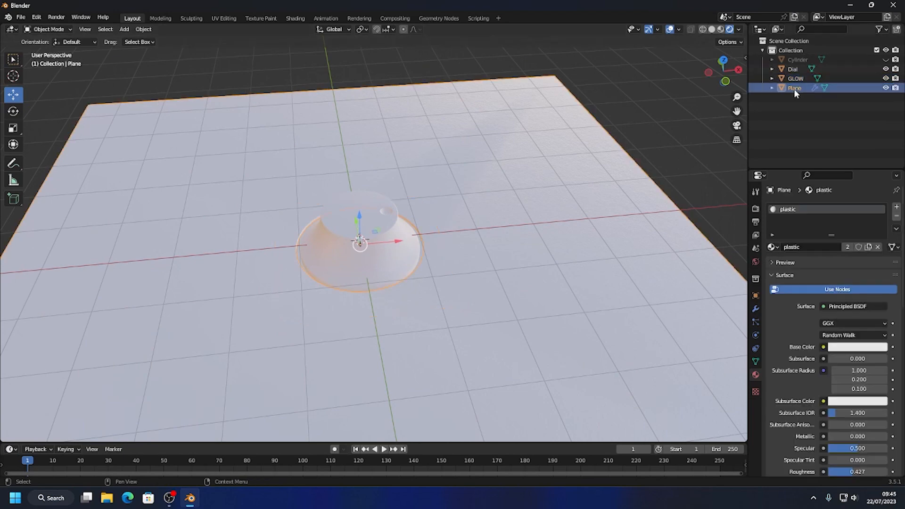
pyautogui.doubleClick(795, 88)
pyautogui.write('P')
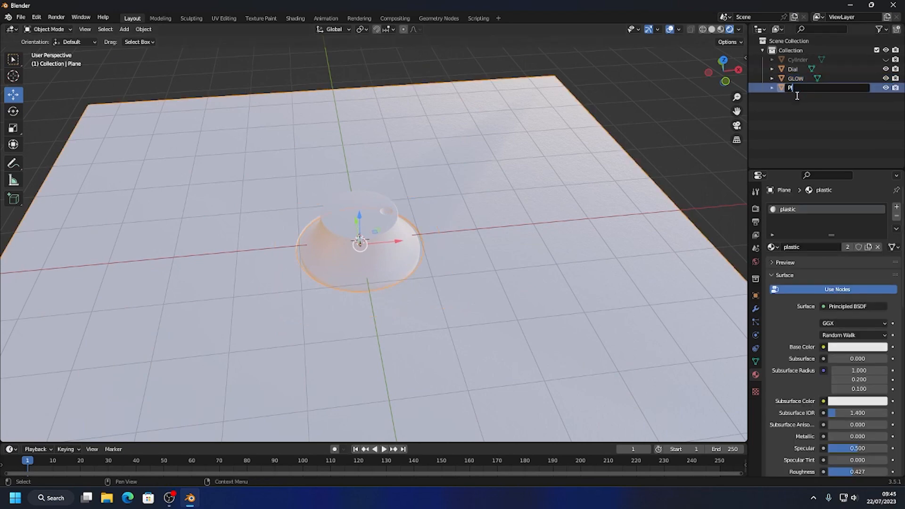
pyautogui.write('late')
pyautogui.press('Return')
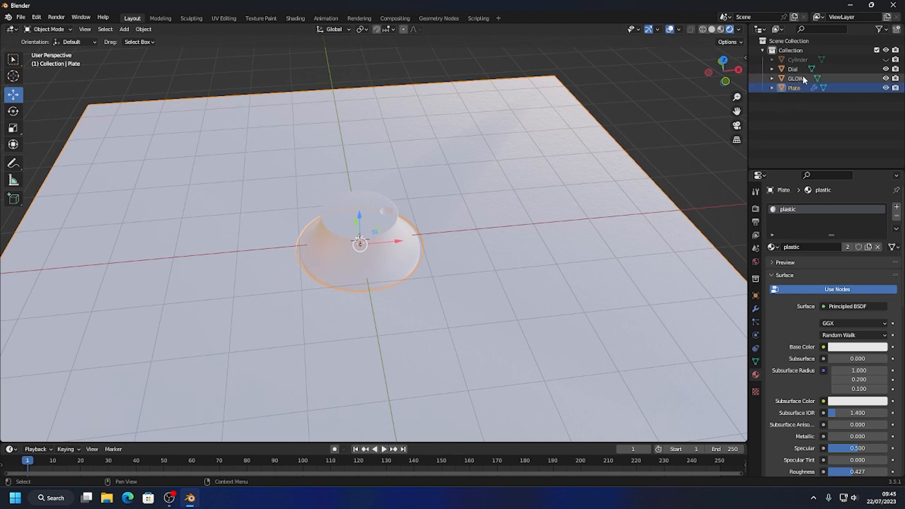
# Unhide the Cylinder cutter, scale it uniformly by 1.114 to widen the plate's hole, and hide it again.
pyautogui.click(801, 60)
pyautogui.click(571, 296)
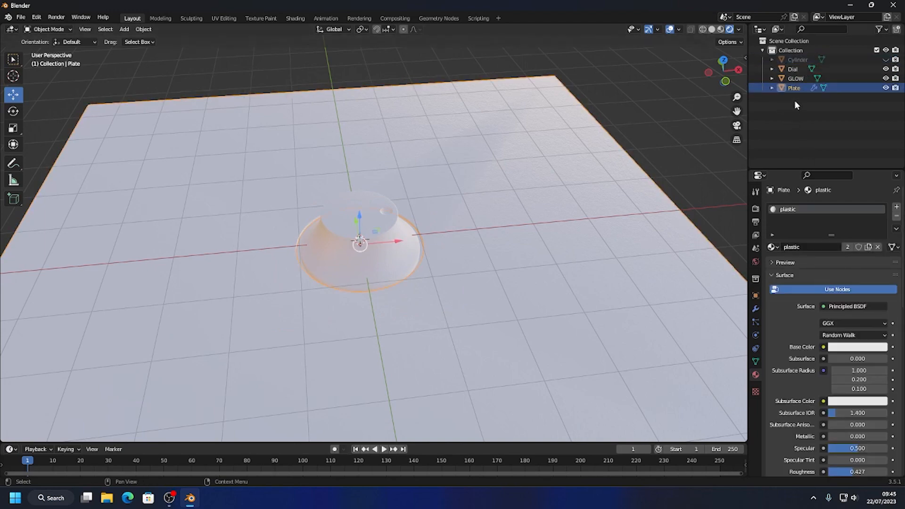
pyautogui.click(793, 61)
pyautogui.click(885, 60)
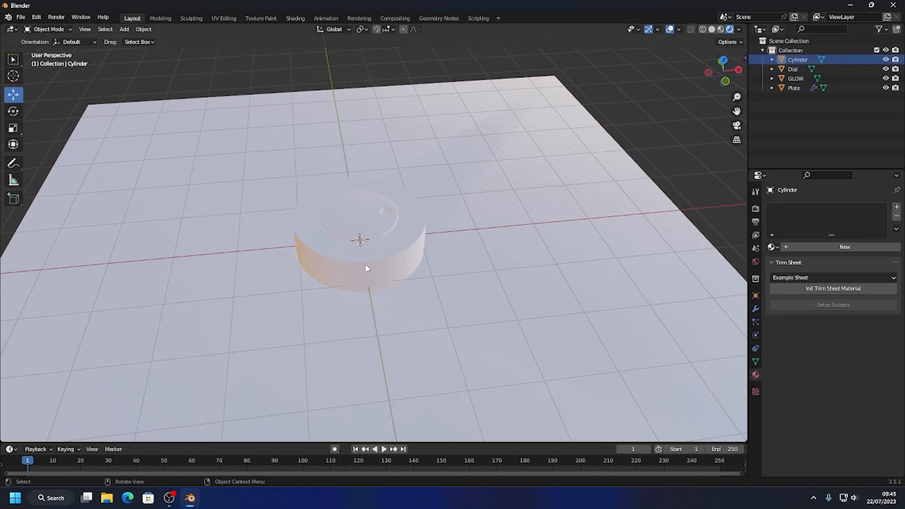
pyautogui.moveTo(365, 263); pyautogui.dragTo(377, 271, button='middle')
pyautogui.click(413, 252)
pyautogui.press('s')
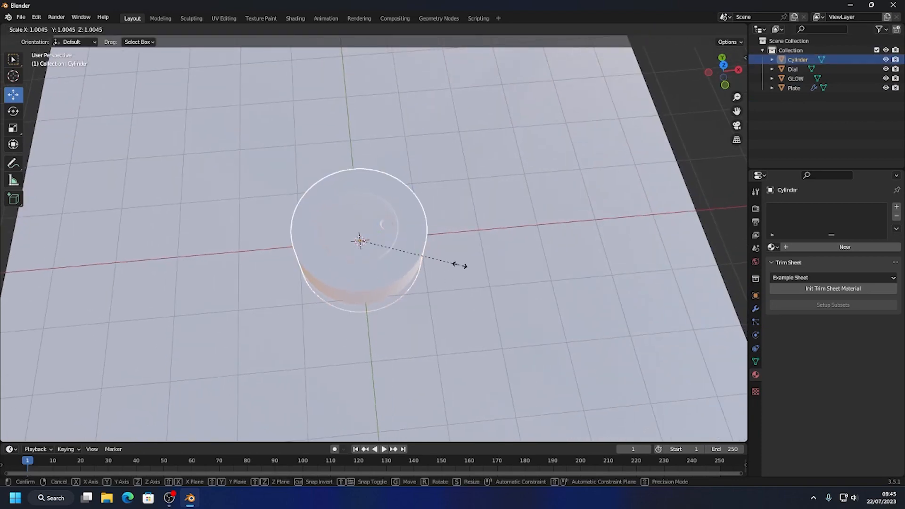
pyautogui.click(470, 264)
pyautogui.click(885, 60)
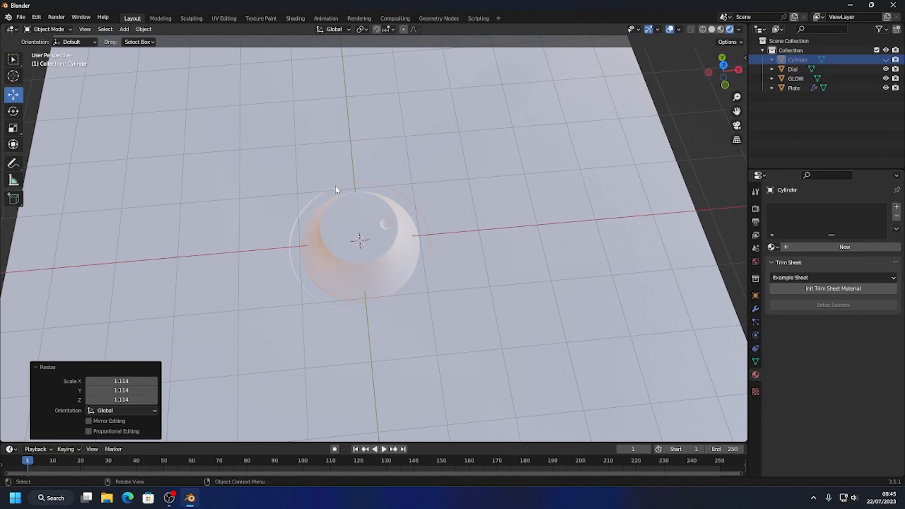
# Unhide the Cylinder cutter, scale it down by 0.895 to narrow the gap around the dial, and hide it again.
pyautogui.click(886, 60)
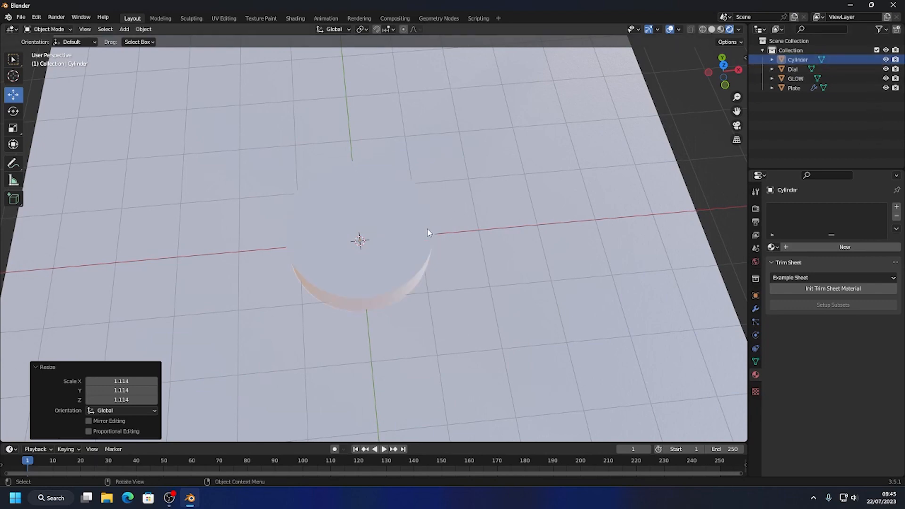
pyautogui.hotkey('alt', 'z')
pyautogui.press('s')
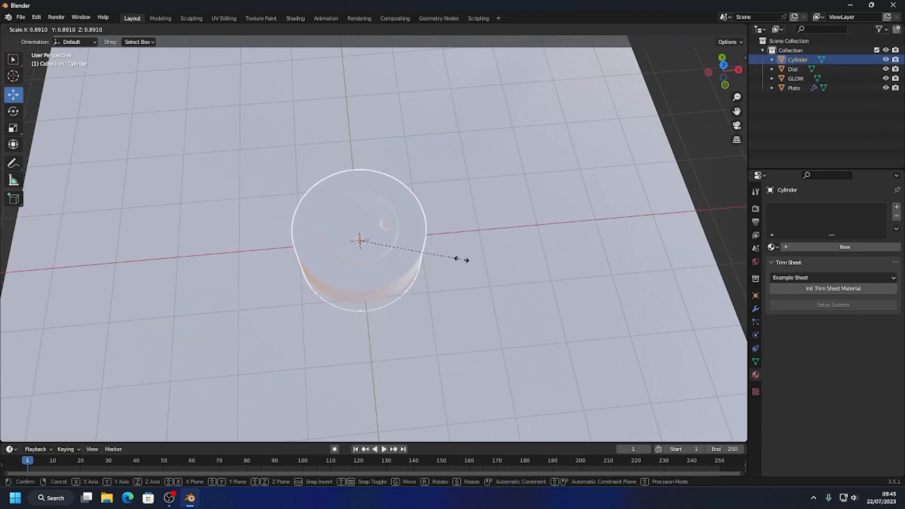
pyautogui.click(464, 259)
pyautogui.click(886, 60)
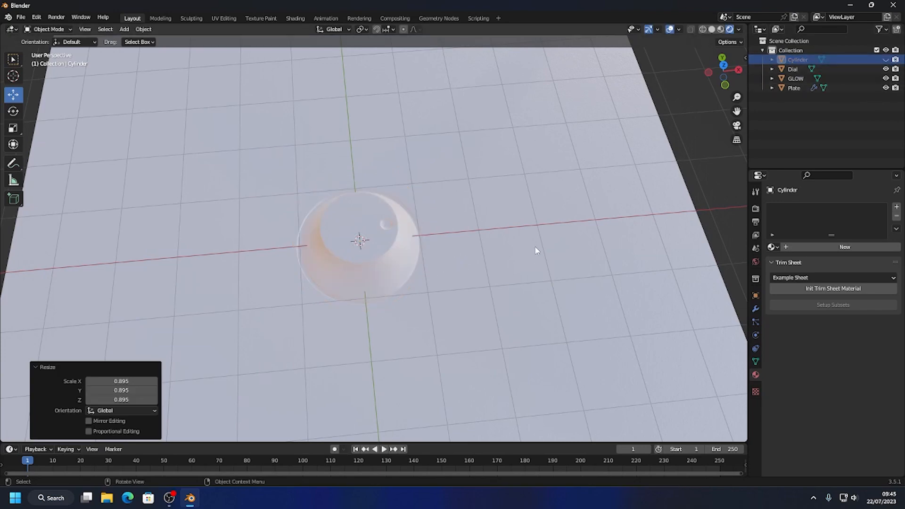
pyautogui.click(397, 298)
# Create a new material on the GLOW plane with an orange-red emission colour of hue 0.011, saturation 0.982 and value 0.828.
pyautogui.click(801, 78)
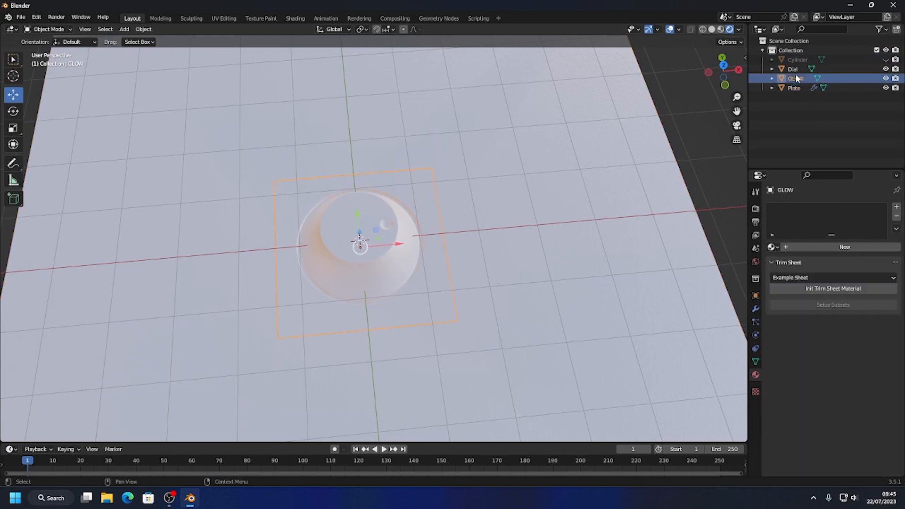
pyautogui.click(799, 245)
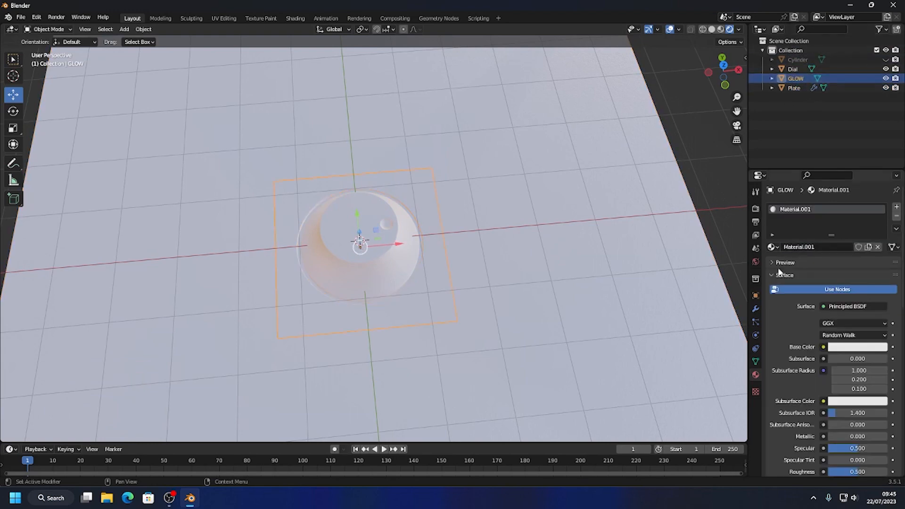
pyautogui.moveTo(903, 267); pyautogui.dragTo(899, 373)
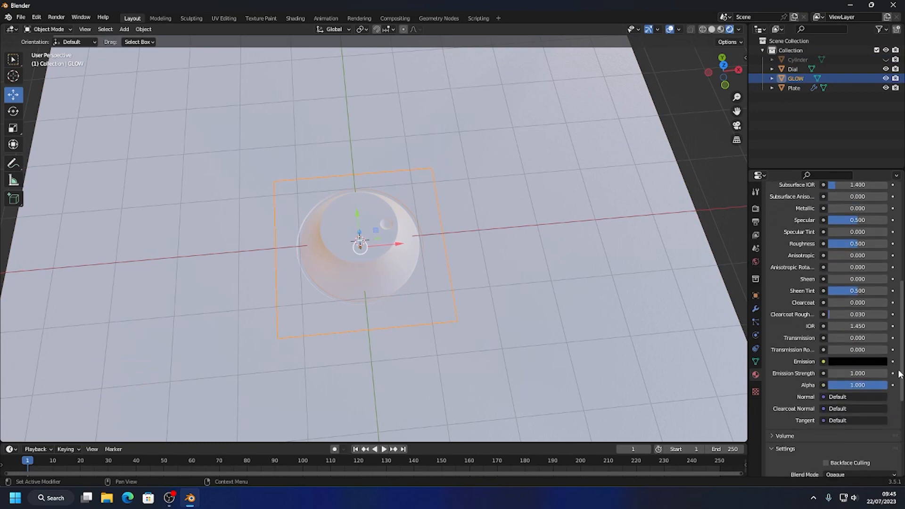
pyautogui.click(846, 360)
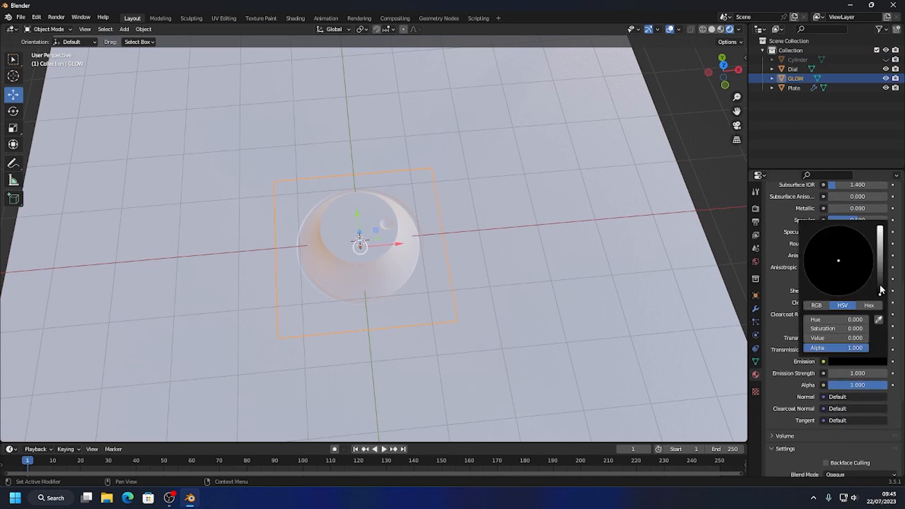
pyautogui.moveTo(880, 290); pyautogui.dragTo(879, 240)
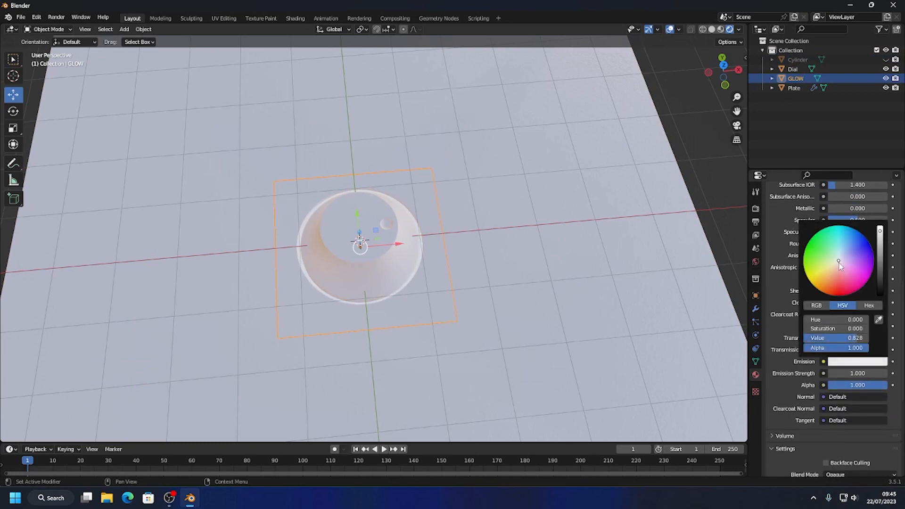
pyautogui.moveTo(839, 266); pyautogui.dragTo(832, 290)
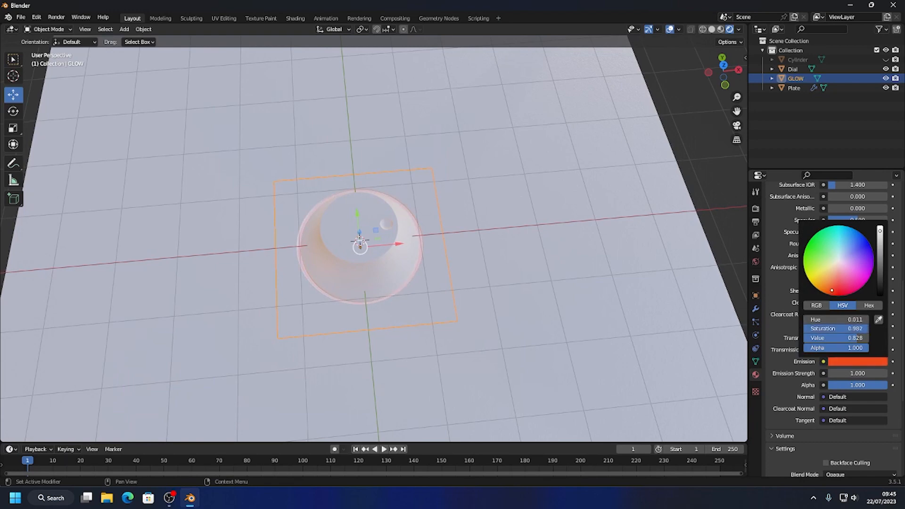
# Set the GLOW material's emission strength to 10.3 and deselect the objects.
pyautogui.moveTo(846, 373); pyautogui.dragTo(881, 373)
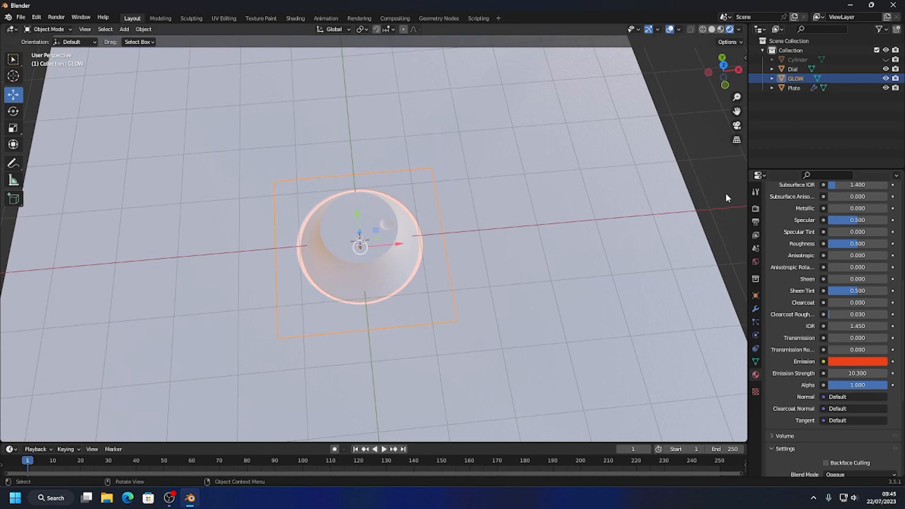
pyautogui.click(682, 189)
pyautogui.click(691, 172)
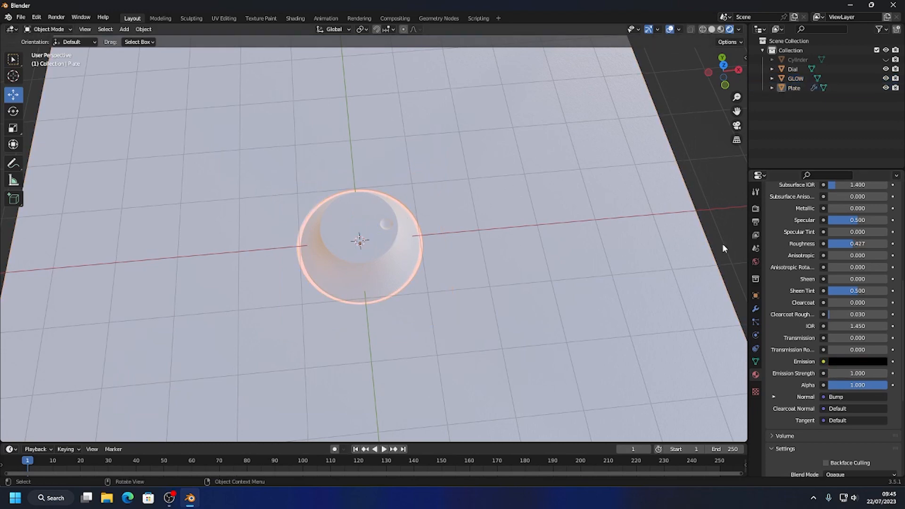
# Enable Eevee's Ambient Occlusion with a distance of 12 m and turn on Bloom.
pyautogui.click(755, 208)
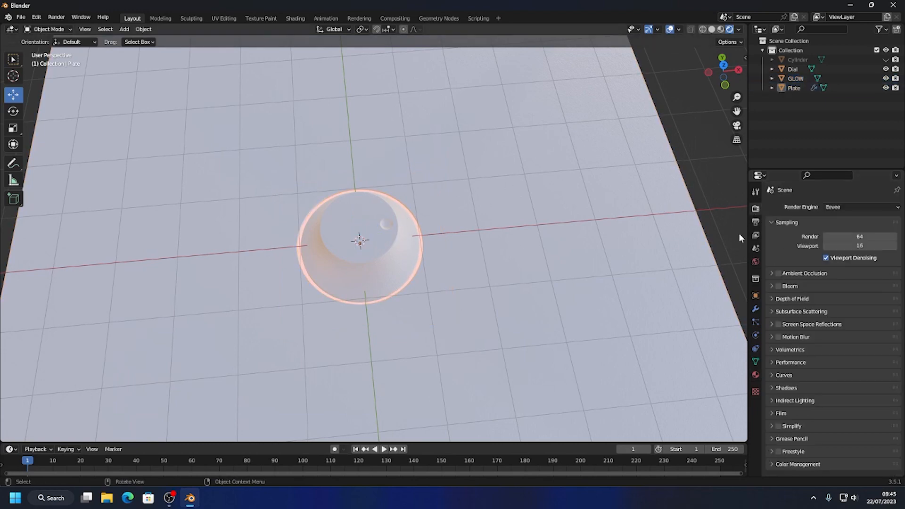
pyautogui.click(778, 275)
pyautogui.click(772, 274)
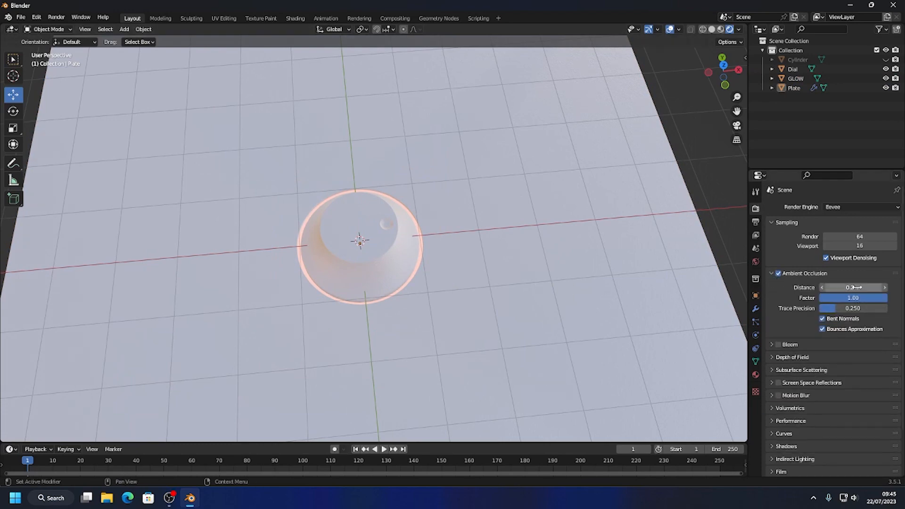
pyautogui.click(856, 287)
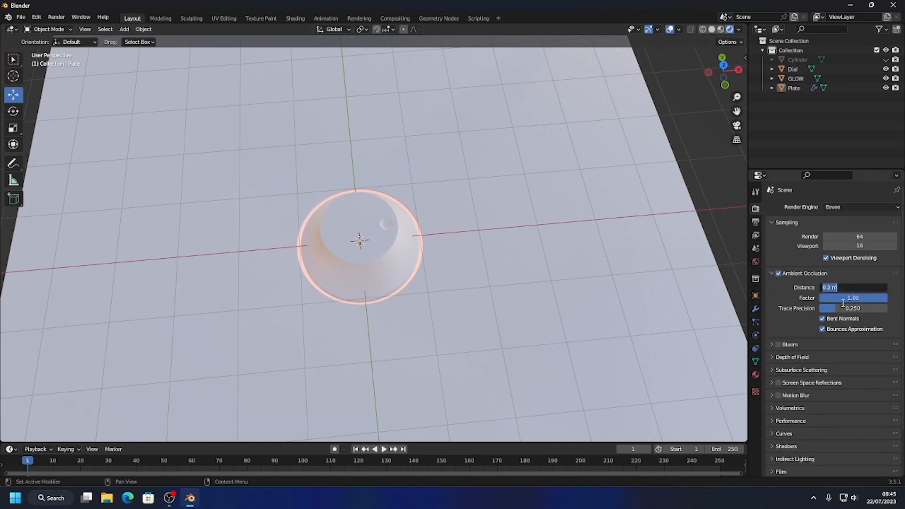
pyautogui.write('12')
pyautogui.press('Return')
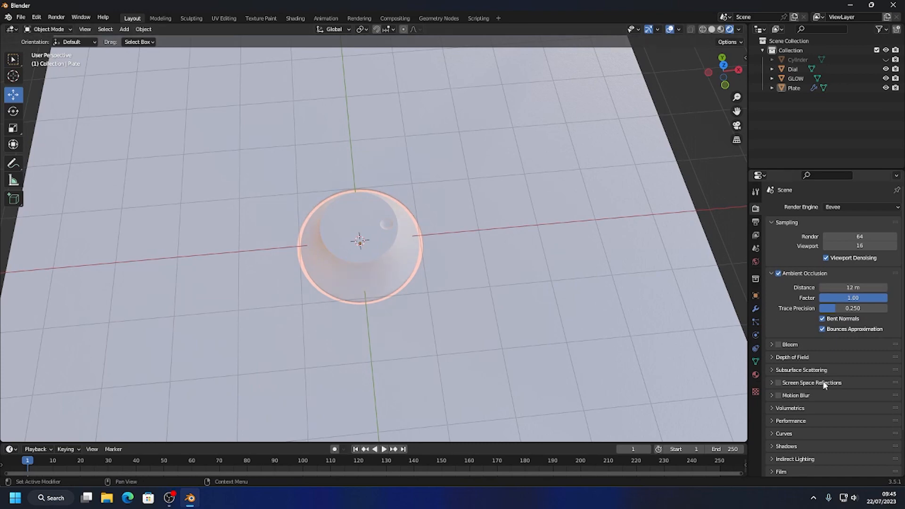
pyautogui.click(778, 345)
# Try the interior studio HDRI for the rendered viewport lighting and switch back to the original HDRI.
pyautogui.click(738, 29)
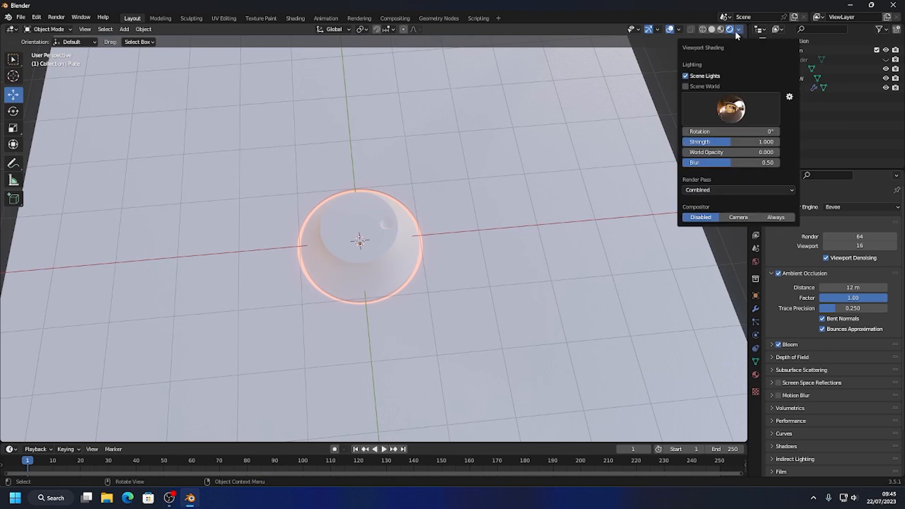
pyautogui.click(730, 108)
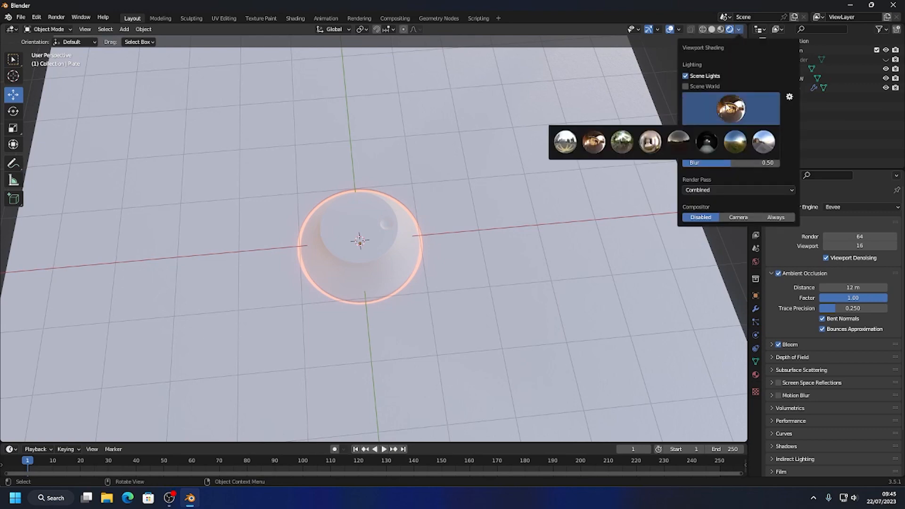
pyautogui.click(649, 141)
pyautogui.click(739, 29)
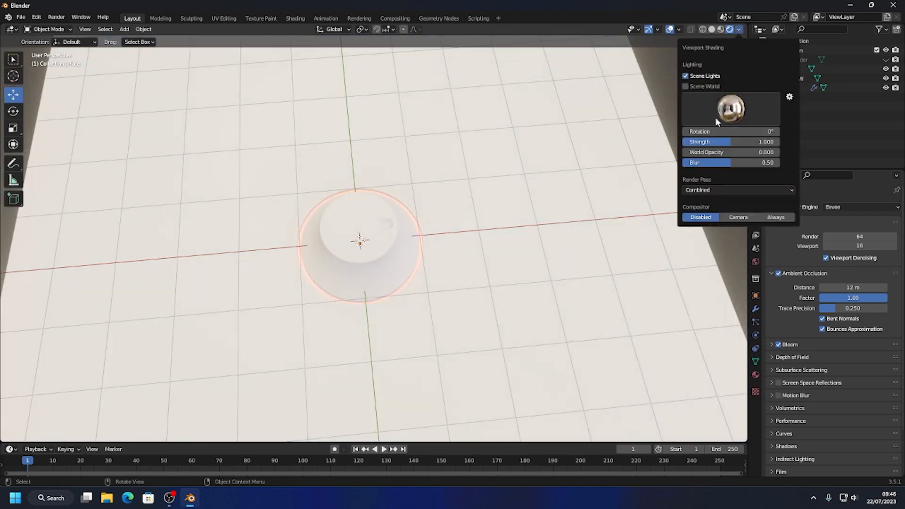
pyautogui.click(731, 108)
pyautogui.click(593, 141)
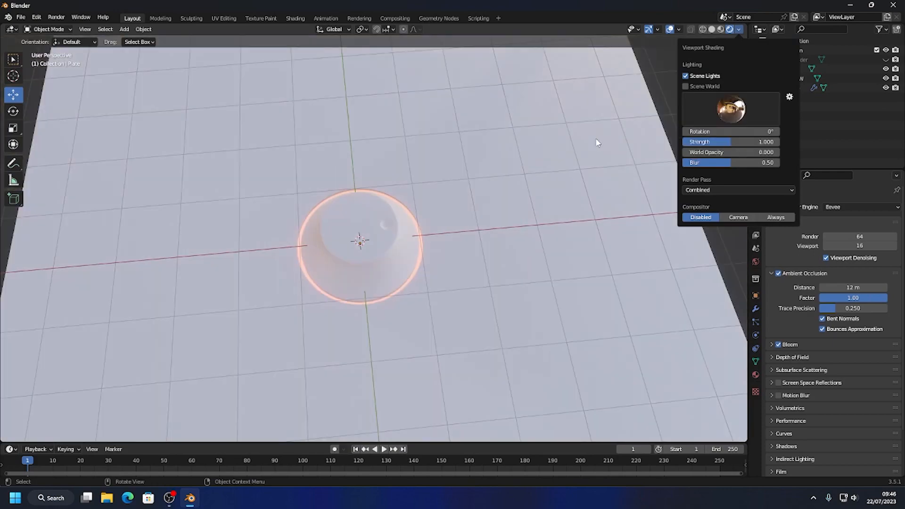
# Raise the GLOW plane material's emission strength to 60.4 and deselect the plane.
pyautogui.moveTo(495, 202)
pyautogui.mouseDown(button='middle')
pyautogui.moveTo(487, 253)
pyautogui.moveTo(528, 178)
pyautogui.moveTo(490, 212)
pyautogui.moveTo(430, 170)
pyautogui.moveTo(455, 243)
pyautogui.mouseUp(button='middle')
pyautogui.click(814, 78)
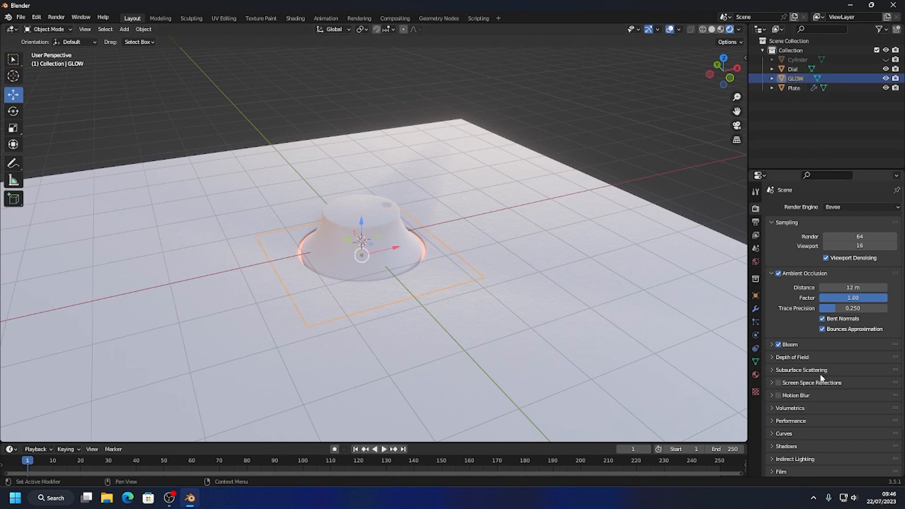
pyautogui.click(756, 374)
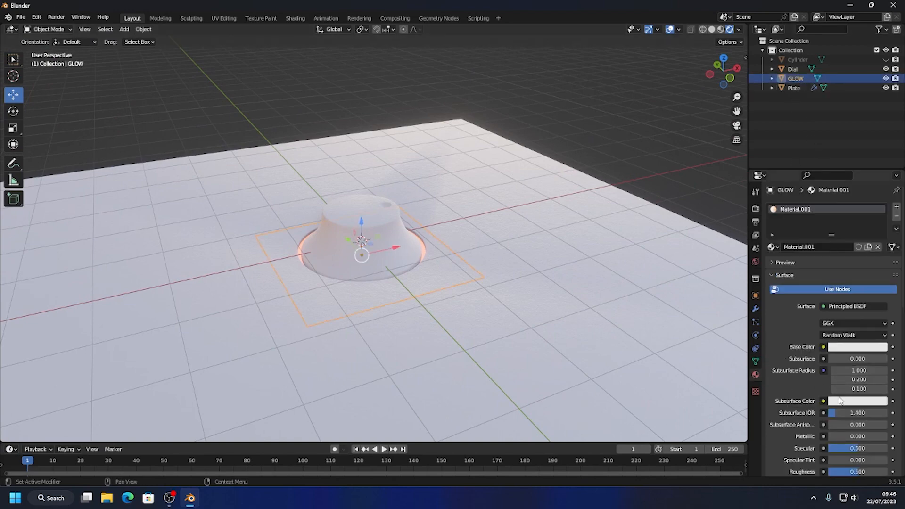
pyautogui.scroll(-3, 855, 385)
pyautogui.scroll(-4, 855, 406)
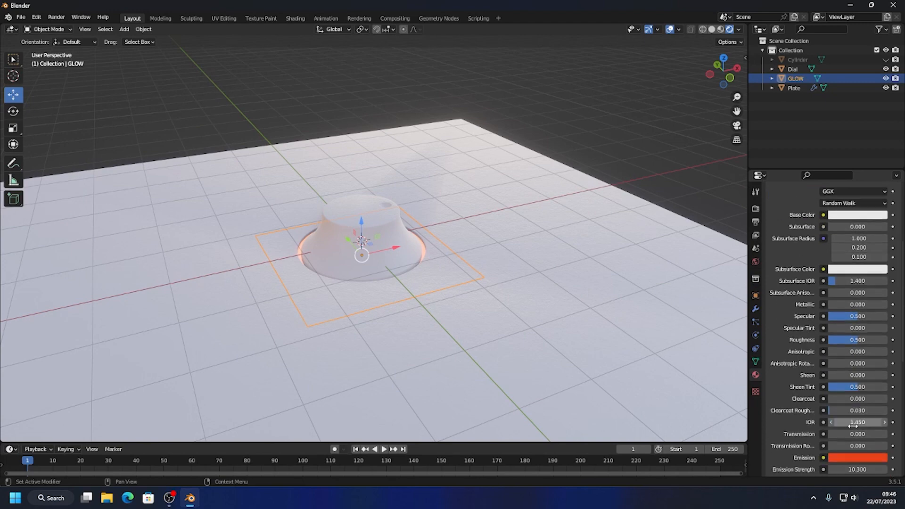
pyautogui.moveTo(857, 469); pyautogui.dragTo(883, 469)
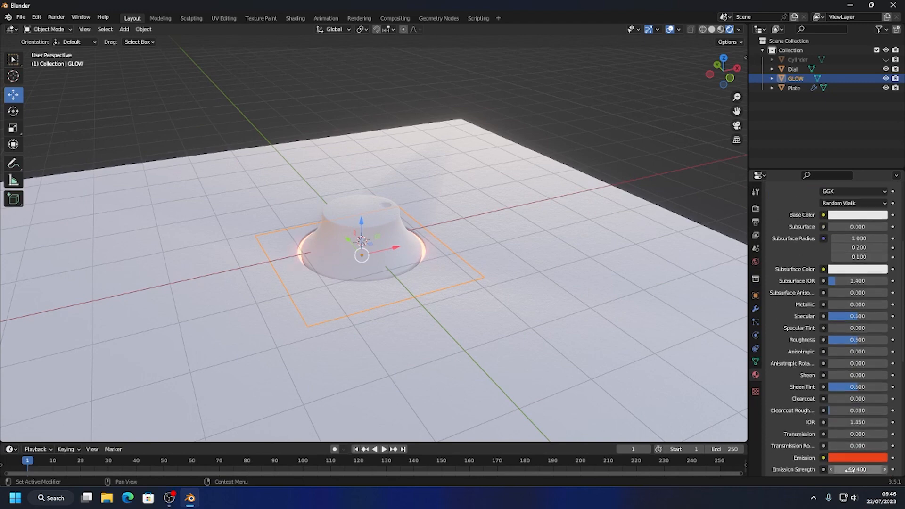
pyautogui.click(569, 123)
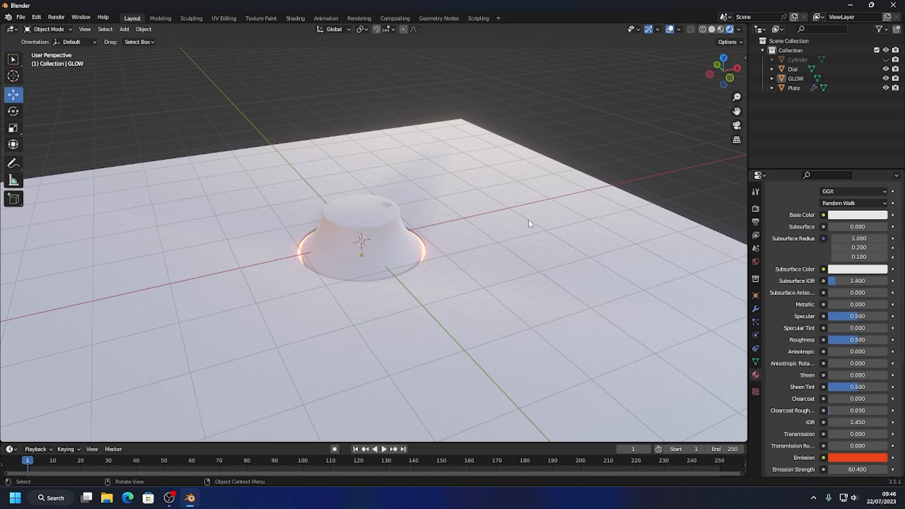
# Enable Scene World lighting in the rendered viewport and set the GLOW material's emission strength to 30.
pyautogui.scroll(-4, 527, 220)
pyautogui.click(741, 30)
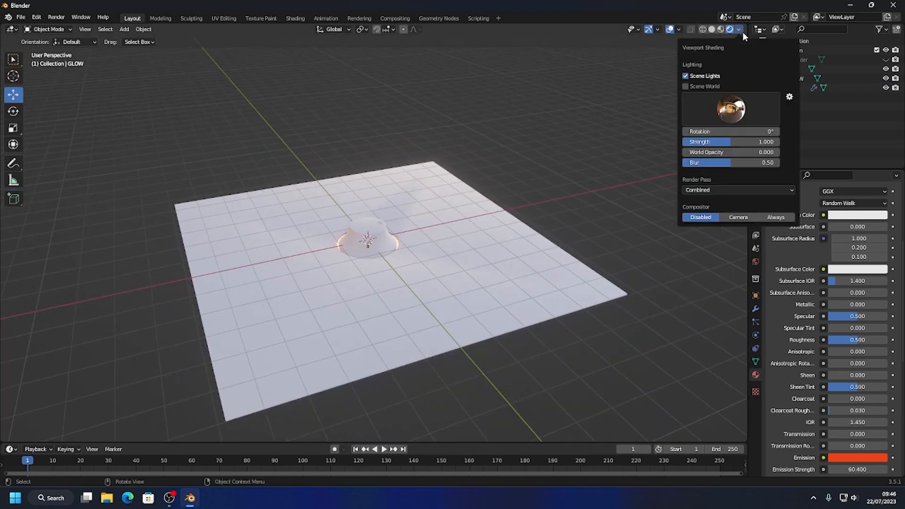
pyautogui.click(685, 86)
pyautogui.moveTo(449, 162); pyautogui.dragTo(454, 224, button='middle')
pyautogui.scroll(5, 420, 244)
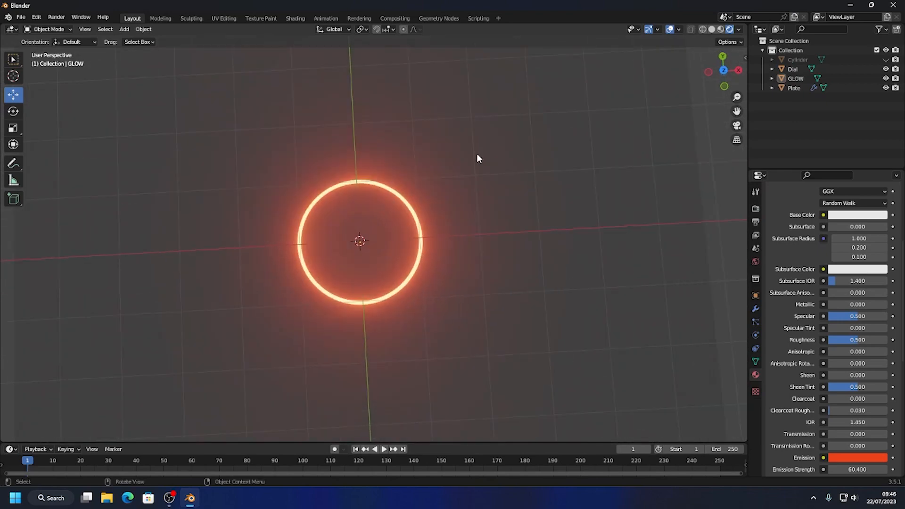
pyautogui.moveTo(374, 326); pyautogui.dragTo(391, 255, button='middle')
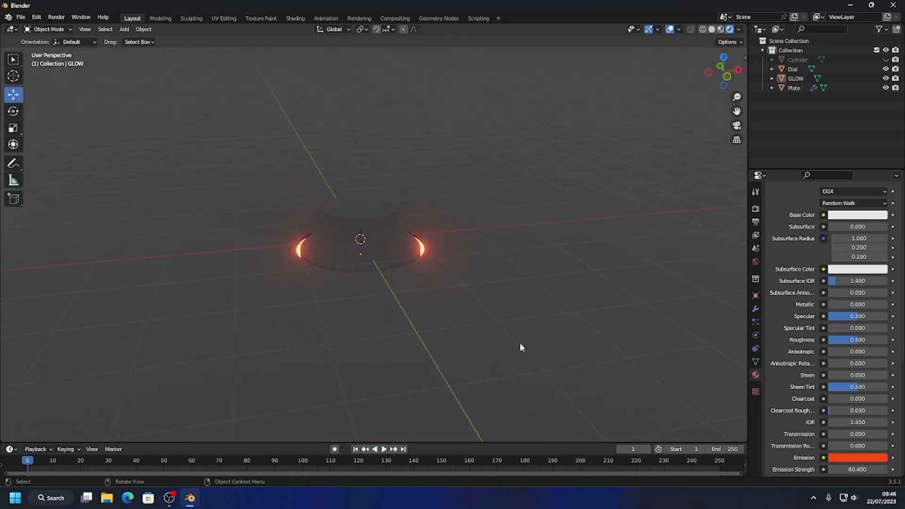
pyautogui.moveTo(873, 466); pyautogui.dragTo(848, 467)
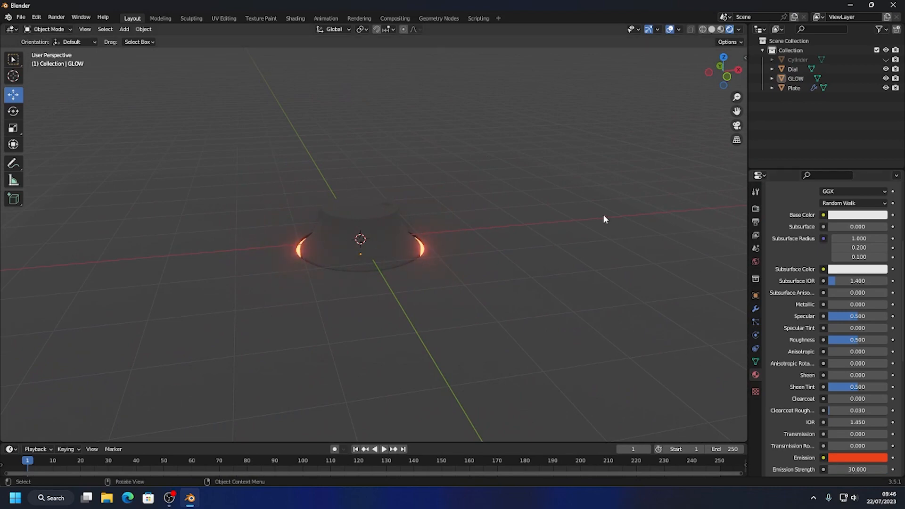
# Disable Scene World lighting and reduce the viewport HDRI's strength so the glow ring stands out around the dial.
pyautogui.click(739, 30)
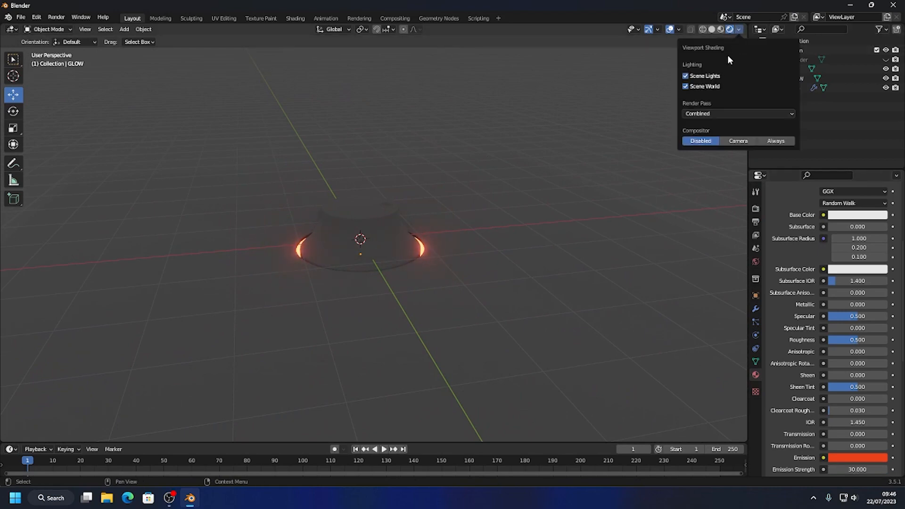
pyautogui.click(686, 86)
pyautogui.click(739, 29)
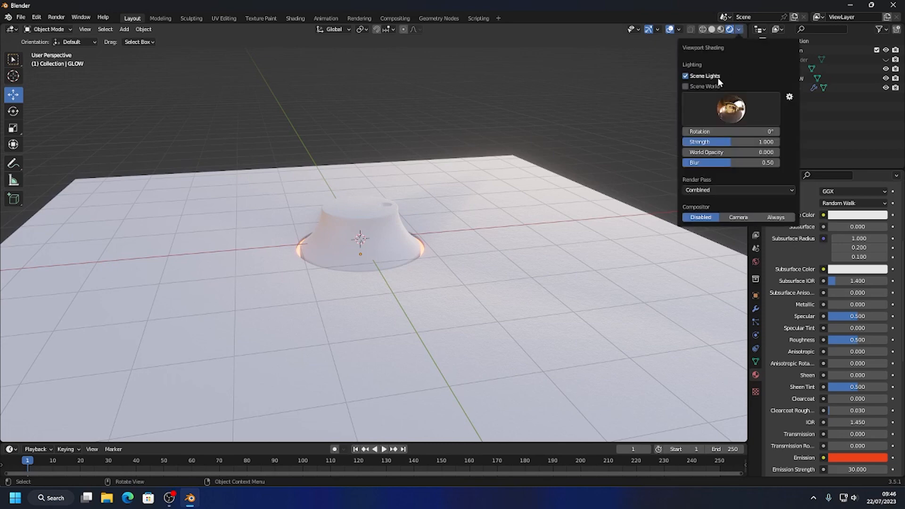
pyautogui.moveTo(722, 142); pyautogui.dragTo(702, 142)
pyautogui.moveTo(566, 97)
pyautogui.mouseDown(button='middle')
pyautogui.moveTo(538, 175)
pyautogui.moveTo(541, 205)
pyautogui.moveTo(531, 181)
pyautogui.moveTo(545, 177)
pyautogui.mouseUp(button='middle')
pyautogui.scroll(3, 541, 205)
pyautogui.scroll(-3, 532, 177)
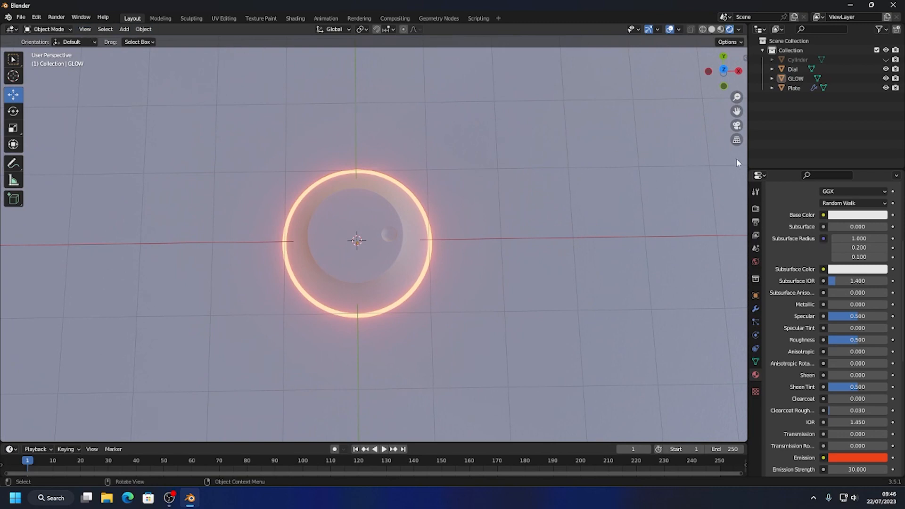
# Split the 3D viewport vertically into two side-by-side views.
pyautogui.rightClick(748, 159)
pyautogui.click(710, 160)
pyautogui.click(429, 198)
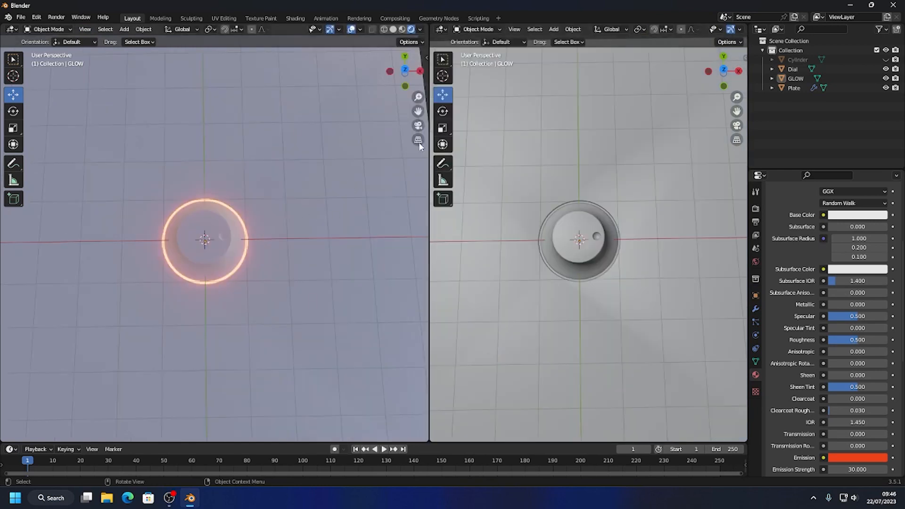
# Add a camera at the origin and raise it about 3.71 m along Z above the dial.
pyautogui.click(124, 30)
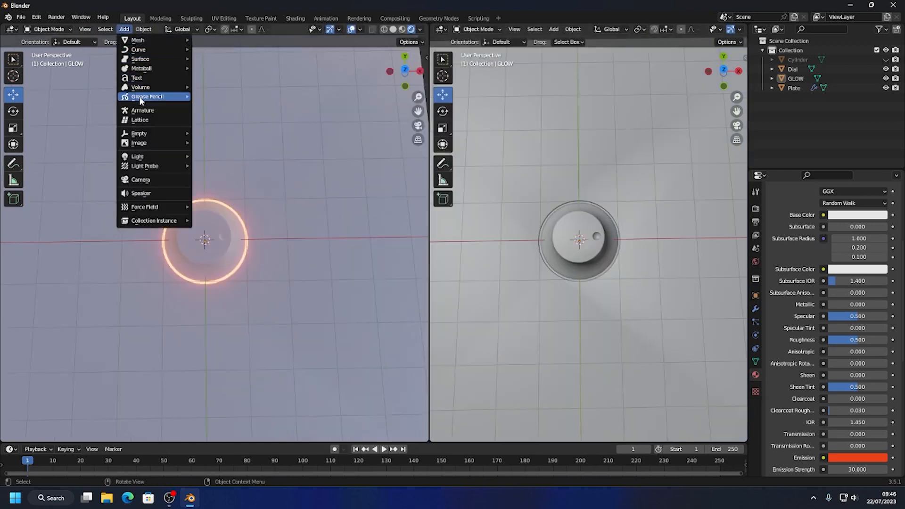
pyautogui.click(140, 181)
pyautogui.moveTo(246, 256); pyautogui.dragTo(207, 200, button='middle')
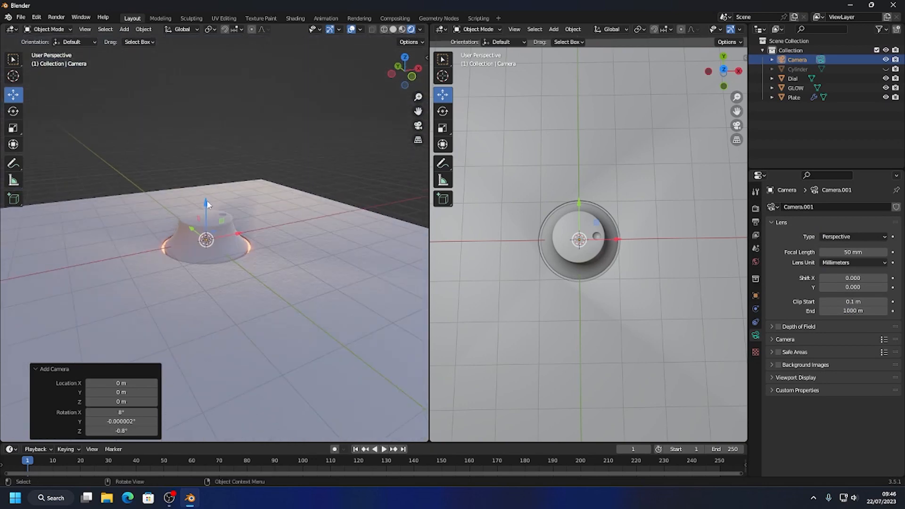
pyautogui.moveTo(206, 199); pyautogui.dragTo(204, 20)
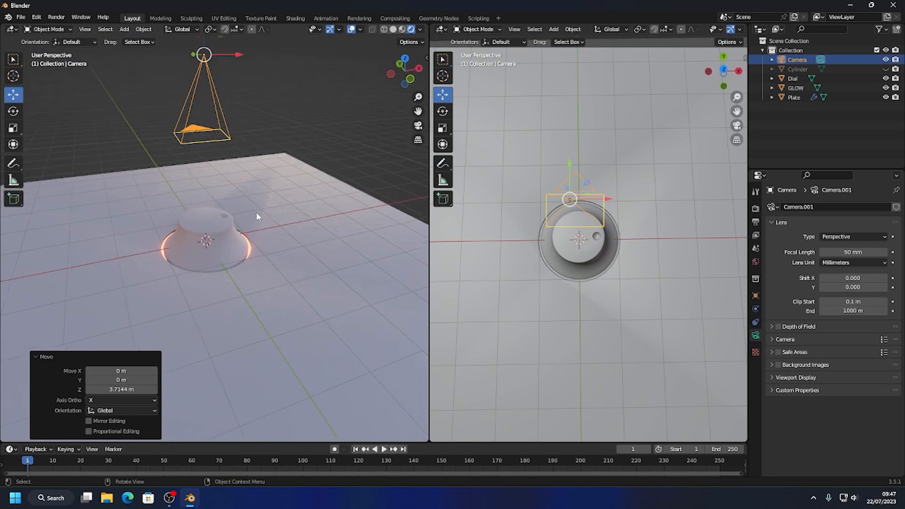
# Look through the new camera in the rendered viewport and frame the camera bounds.
pyautogui.press('KP_0')
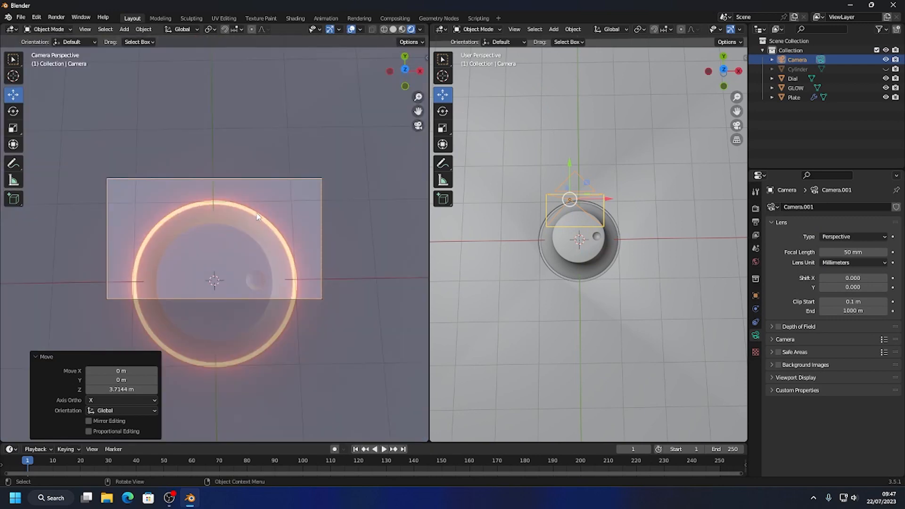
pyautogui.click(85, 29)
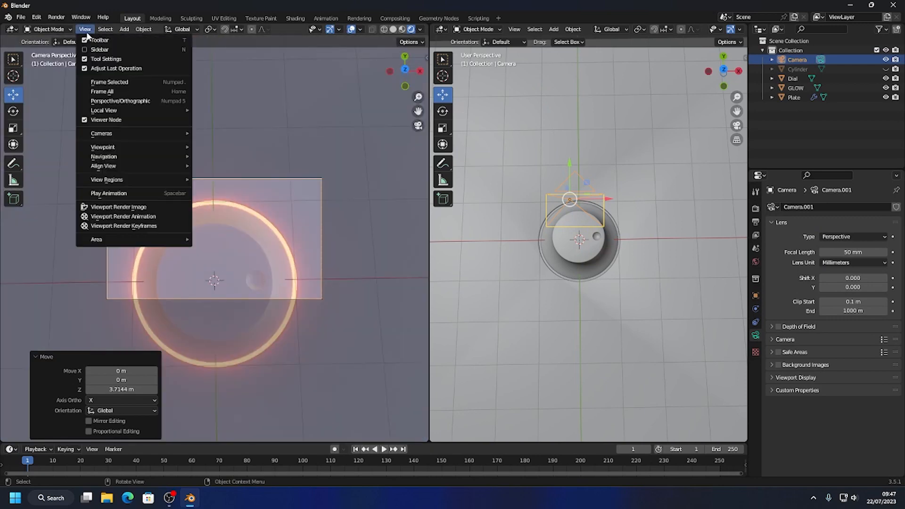
pyautogui.moveTo(120, 133)
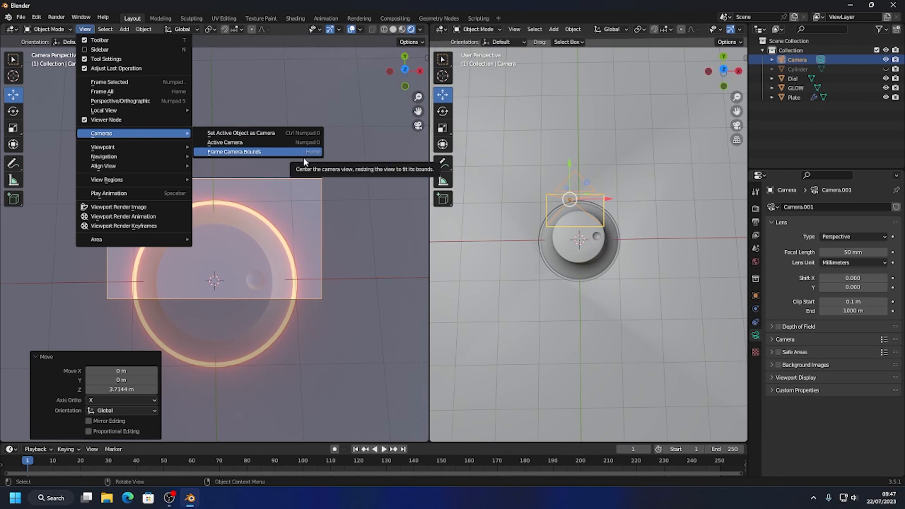
pyautogui.click(224, 152)
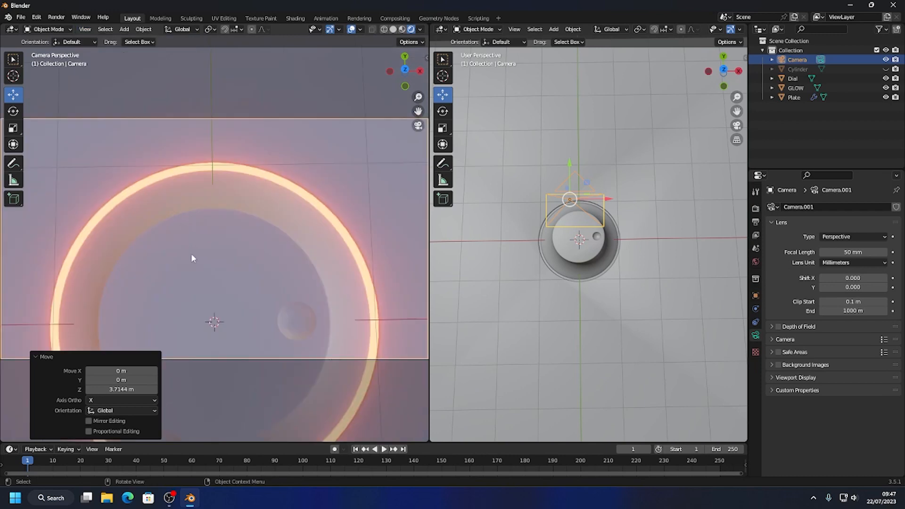
# Lock the camera to the view, pull it back from the dial and centre the glowing ring in its frame.
pyautogui.click(426, 59)
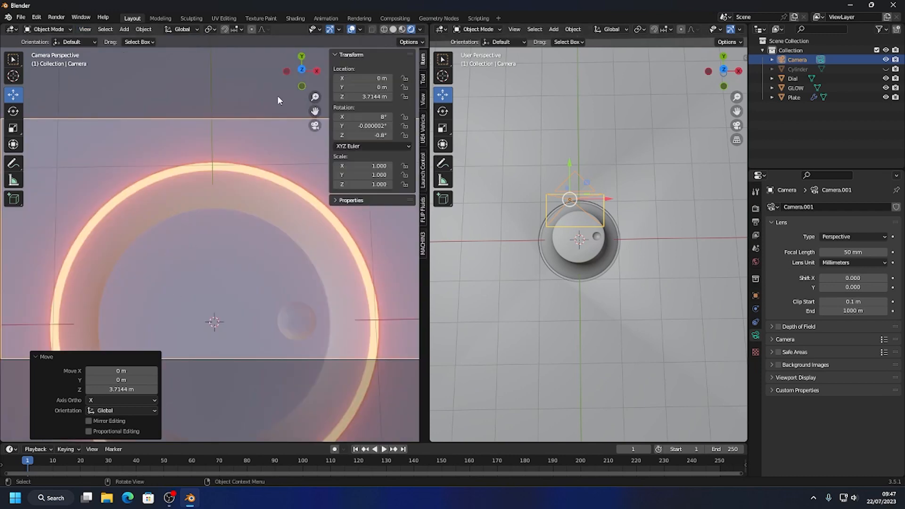
pyautogui.click(423, 99)
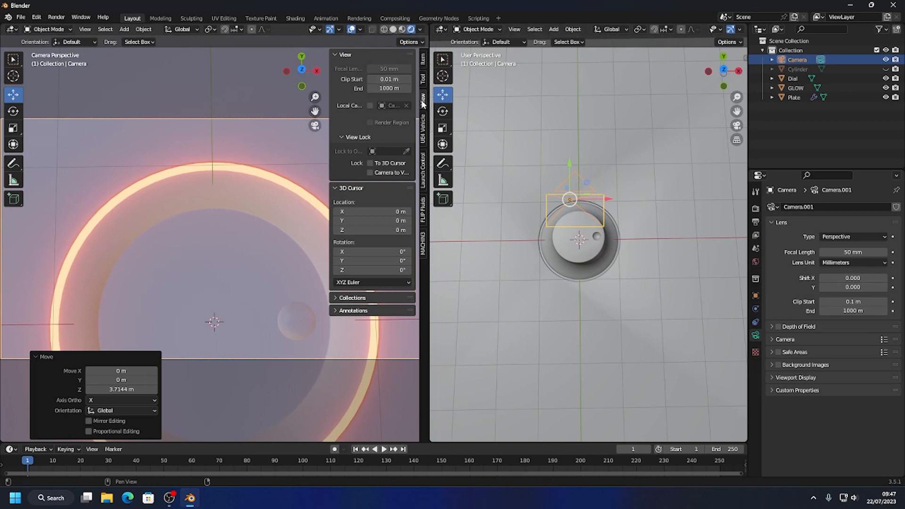
pyautogui.click(369, 172)
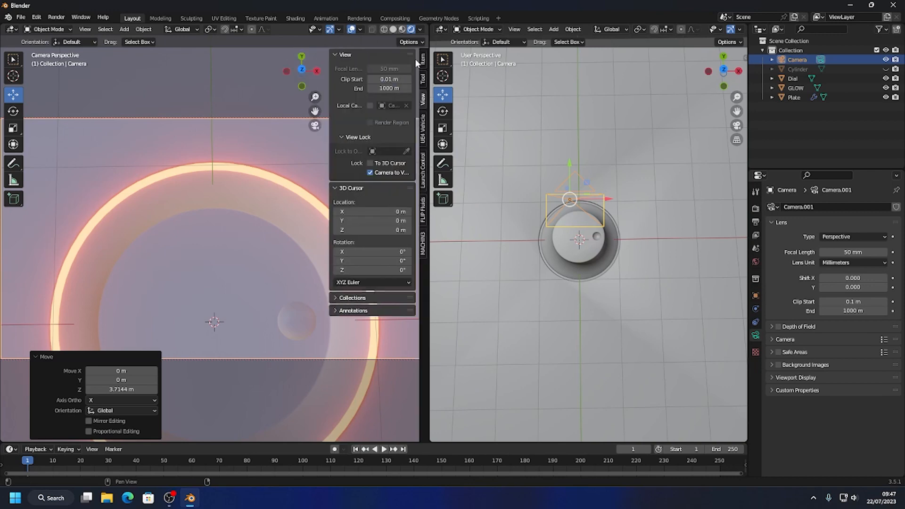
pyautogui.scroll(-2, 233, 267)
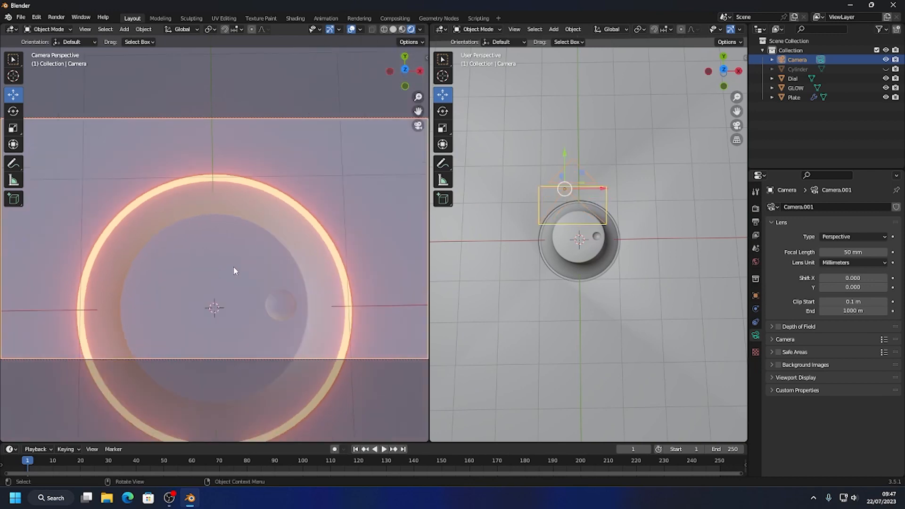
pyautogui.scroll(-4, 233, 266)
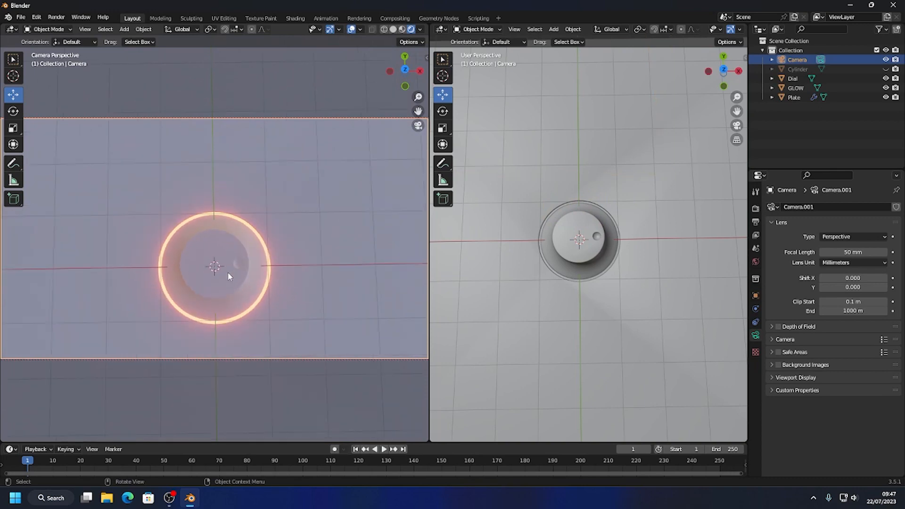
pyautogui.keyDown('shift'); pyautogui.moveTo(245, 258); pyautogui.dragTo(271, 219, button='middle'); pyautogui.keyUp('shift')
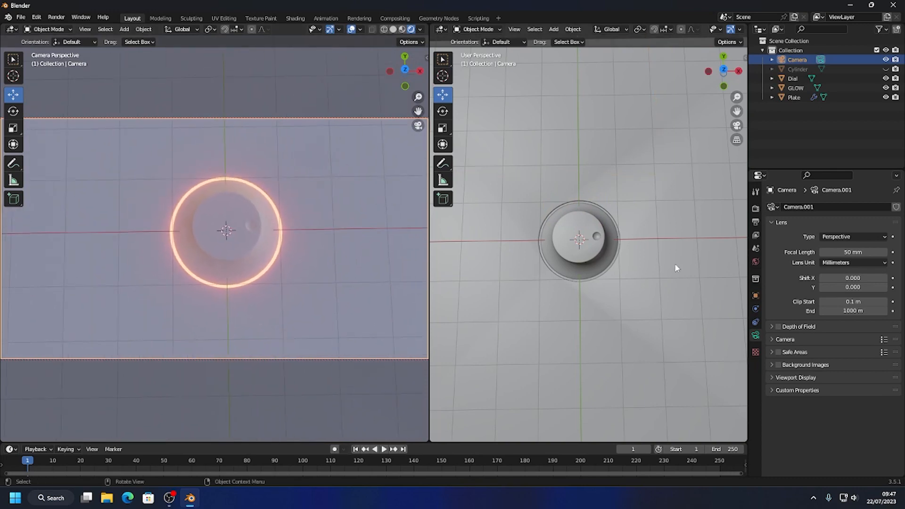
# Lower the camera about 2.37 m along Z and tilt it to an angled view of the dial.
pyautogui.moveTo(674, 263); pyautogui.dragTo(595, 253, button='middle')
pyautogui.scroll(-2, 558, 282)
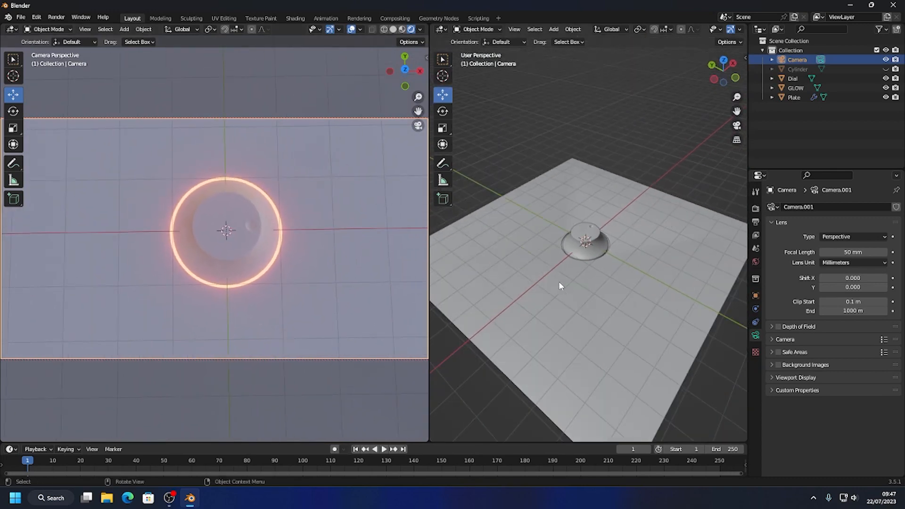
pyautogui.scroll(-3, 551, 281)
pyautogui.keyDown('shift'); pyautogui.moveTo(264, 251); pyautogui.dragTo(223, 247, button='middle'); pyautogui.keyUp('shift')
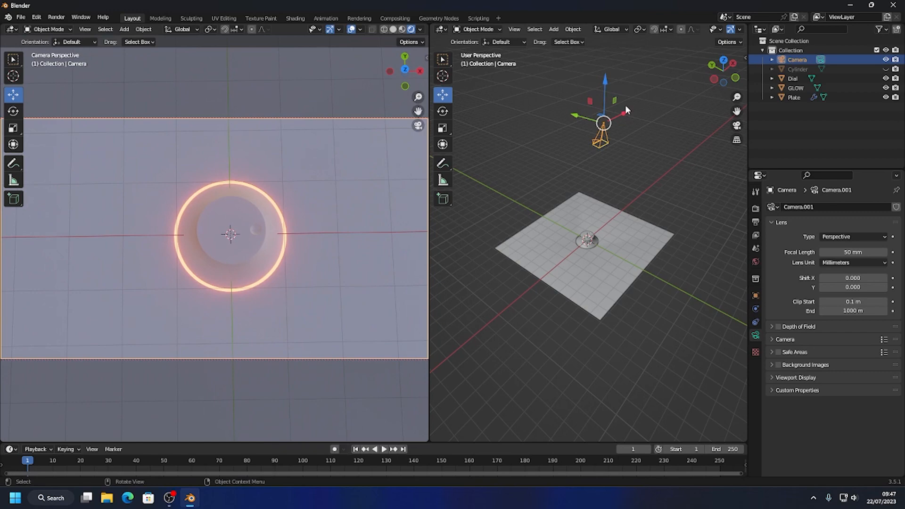
pyautogui.press('g')
pyautogui.press('z')
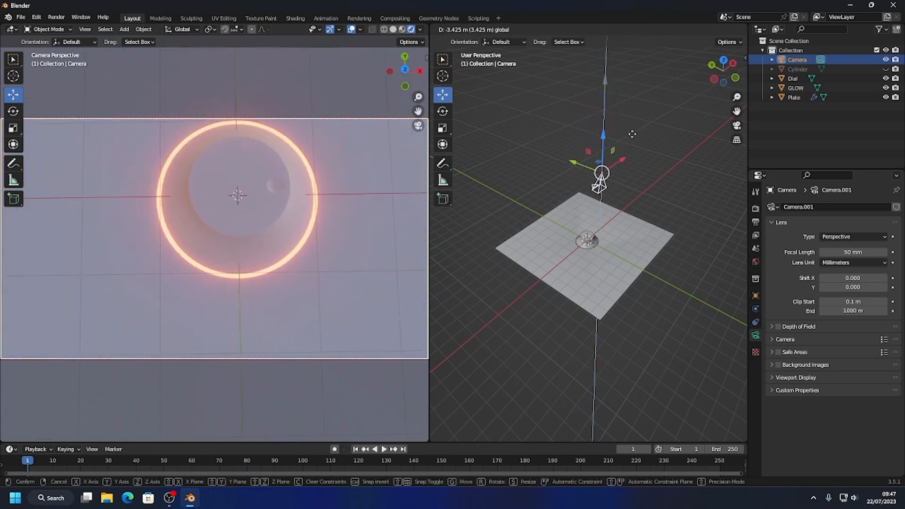
pyautogui.click(539, 217)
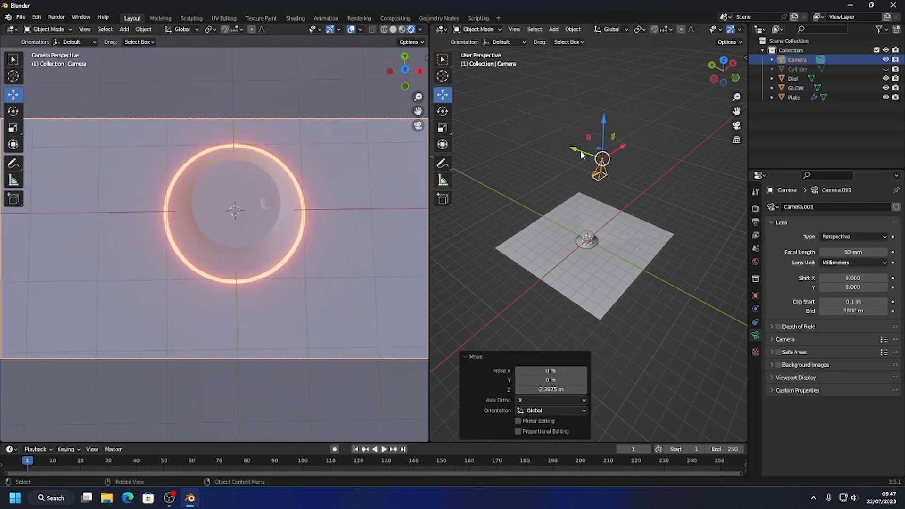
pyautogui.press('g')
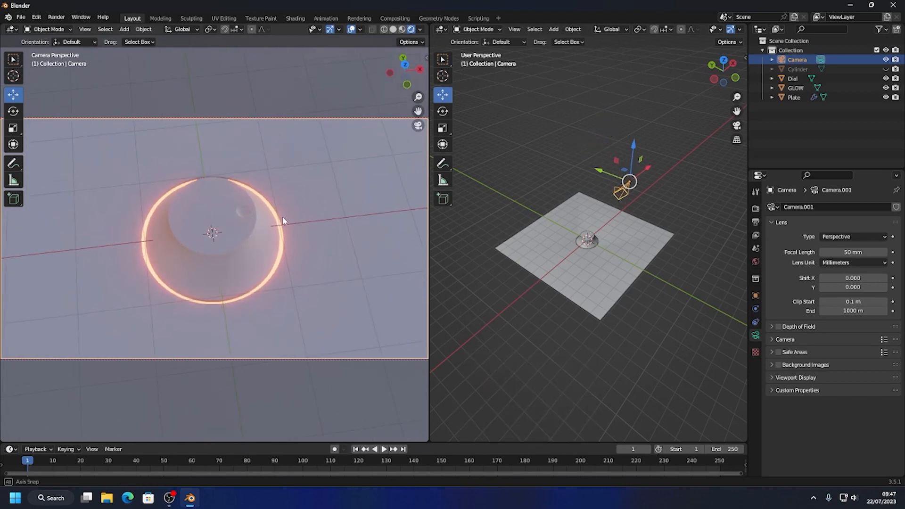
pyautogui.moveTo(283, 190); pyautogui.dragTo(292, 220, button='middle')
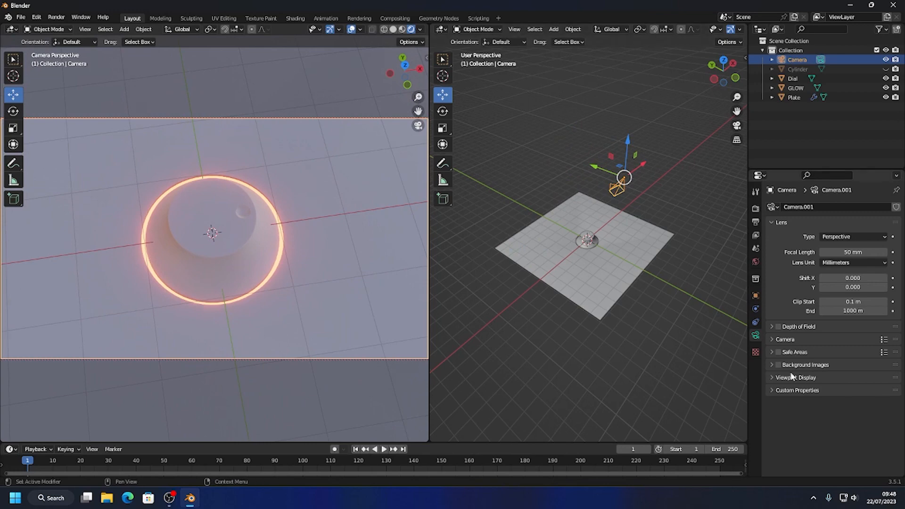
# Add a Track To constraint to the camera with the Dial as its target.
pyautogui.click(755, 323)
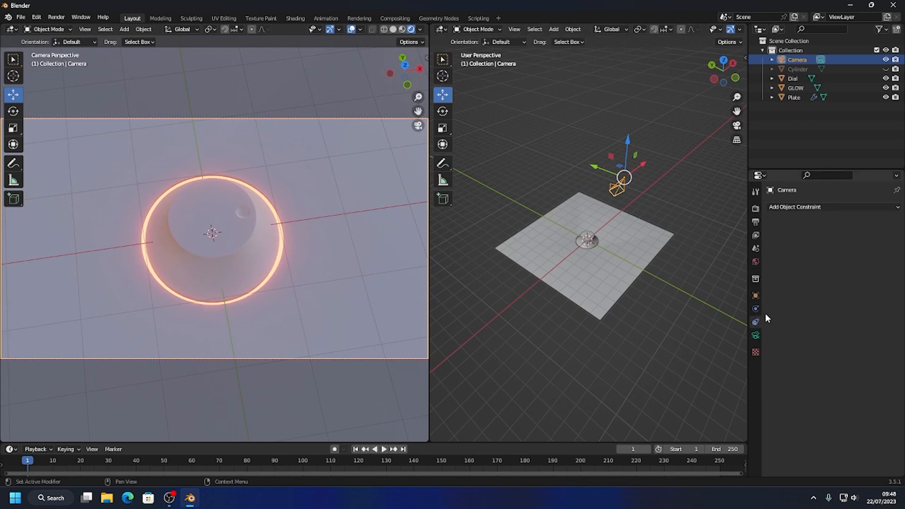
pyautogui.click(813, 207)
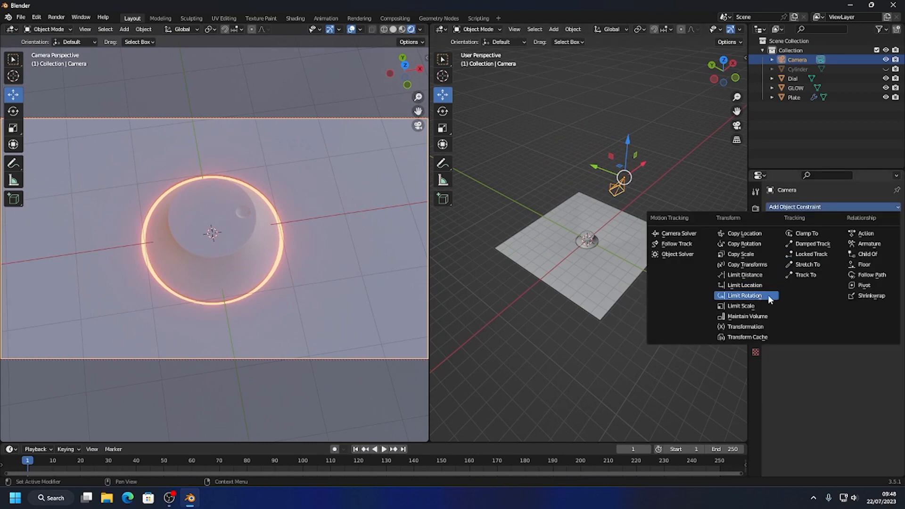
pyautogui.click(805, 275)
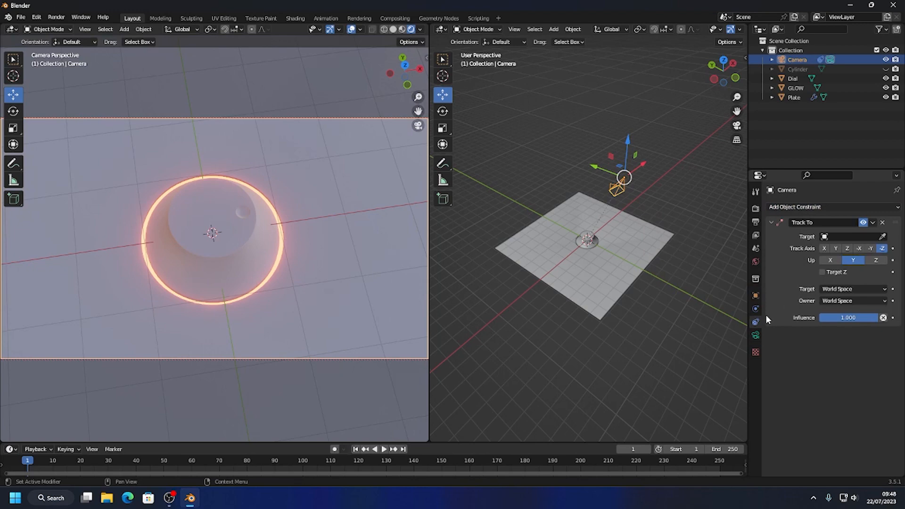
pyautogui.click(882, 237)
pyautogui.click(588, 236)
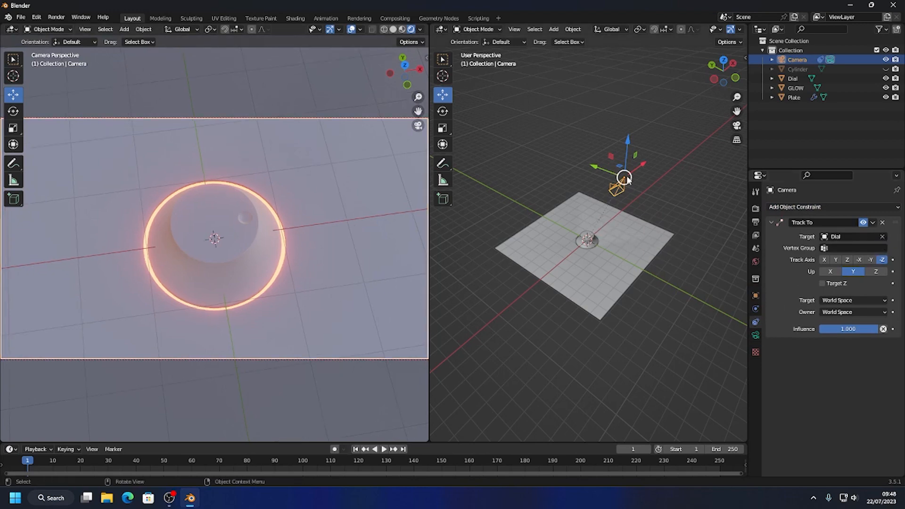
# Move the camera about -0.48 m in X, 1.66 m in Y and 0.73 m in Z, and hide the camera view's gizmos and overlays.
pyautogui.moveTo(626, 179); pyautogui.dragTo(599, 162)
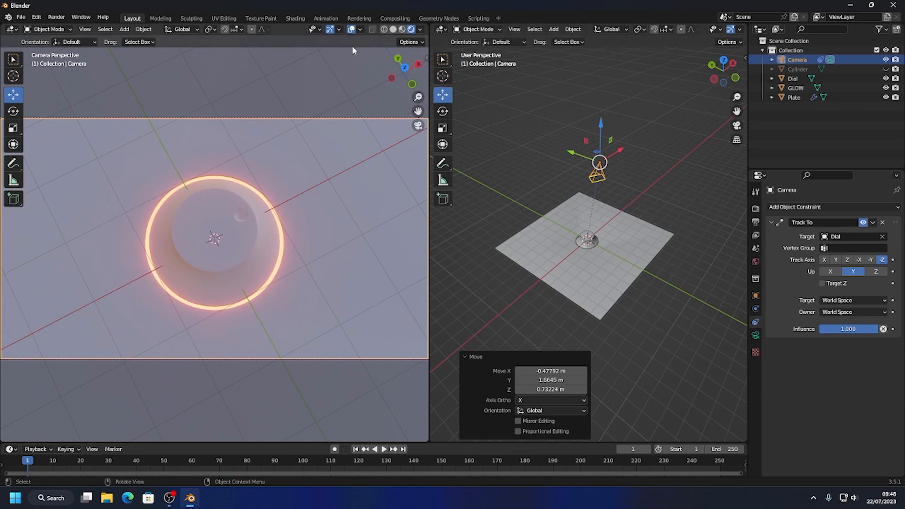
pyautogui.click(330, 30)
pyautogui.click(349, 30)
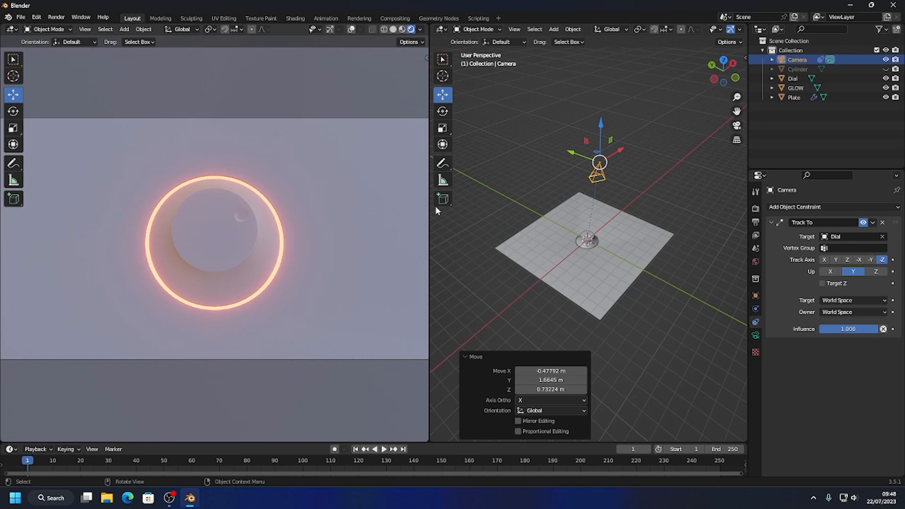
# Lower the camera about 1.67 m, and in top view move it about 1.34 m in X and 2.03 m in Y over the dial.
pyautogui.moveTo(604, 124); pyautogui.dragTo(618, 145)
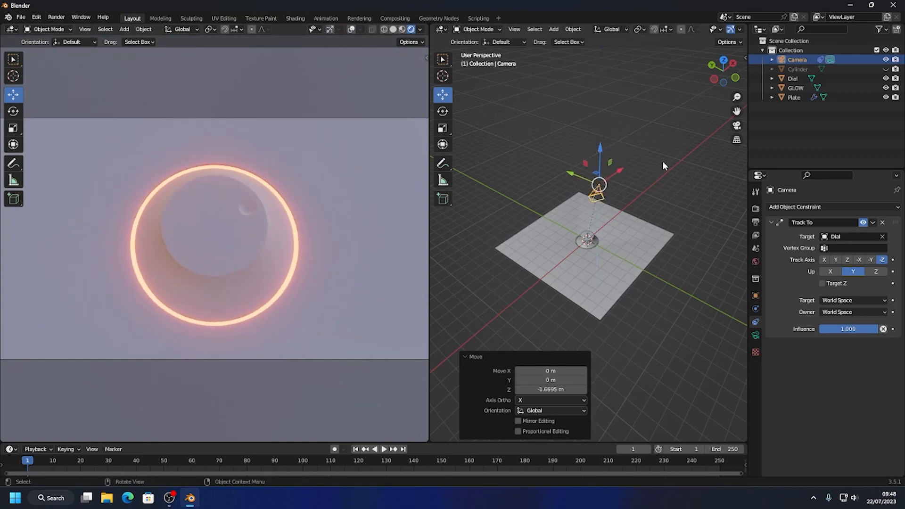
pyautogui.click(723, 61)
pyautogui.press('g')
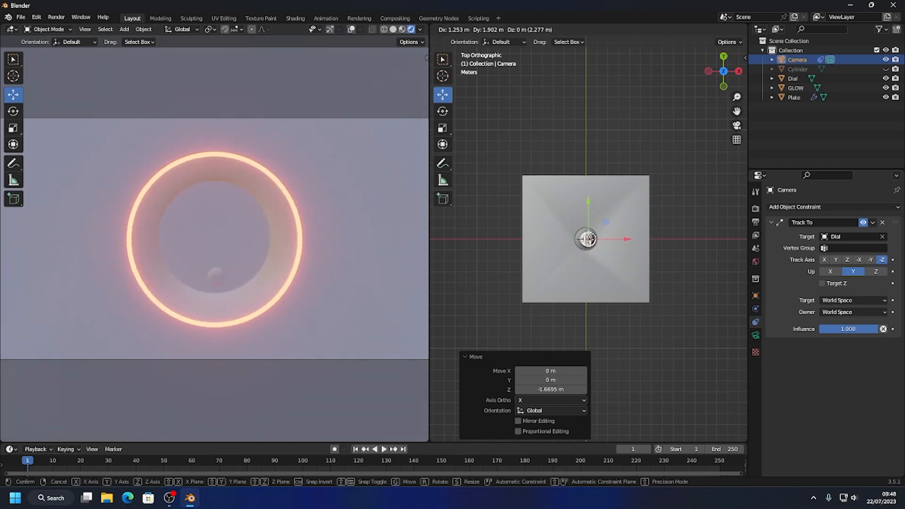
pyautogui.click(589, 237)
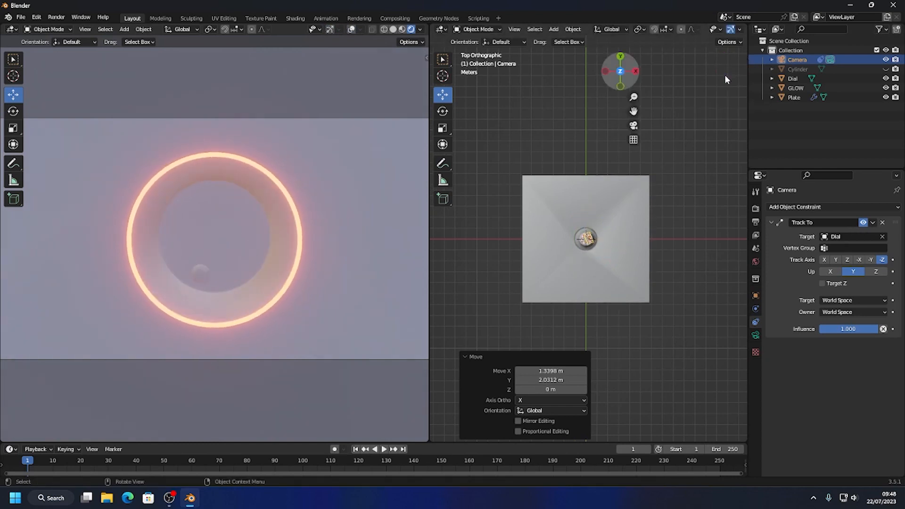
# Set the camera's X, Y and Z rotation to 0°.
pyautogui.press('n')
pyautogui.click(693, 126)
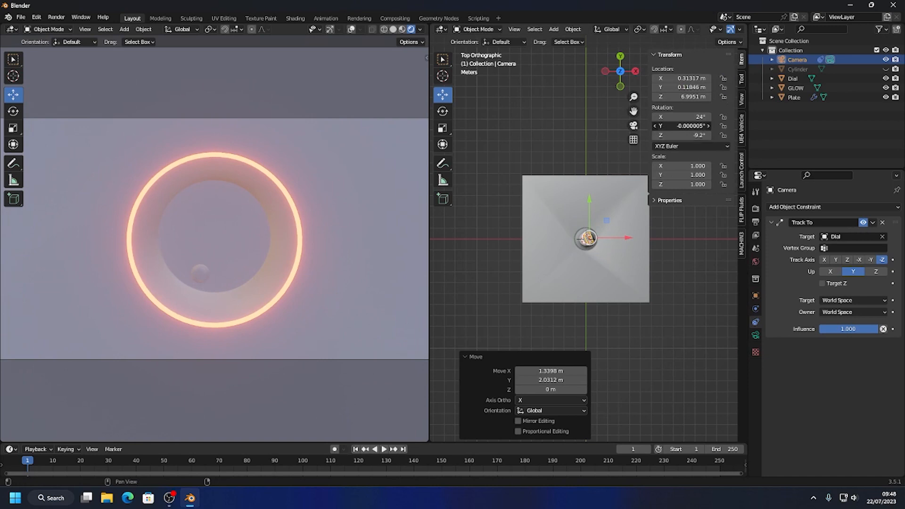
pyautogui.write('0')
pyautogui.press('Return')
pyautogui.click(696, 116)
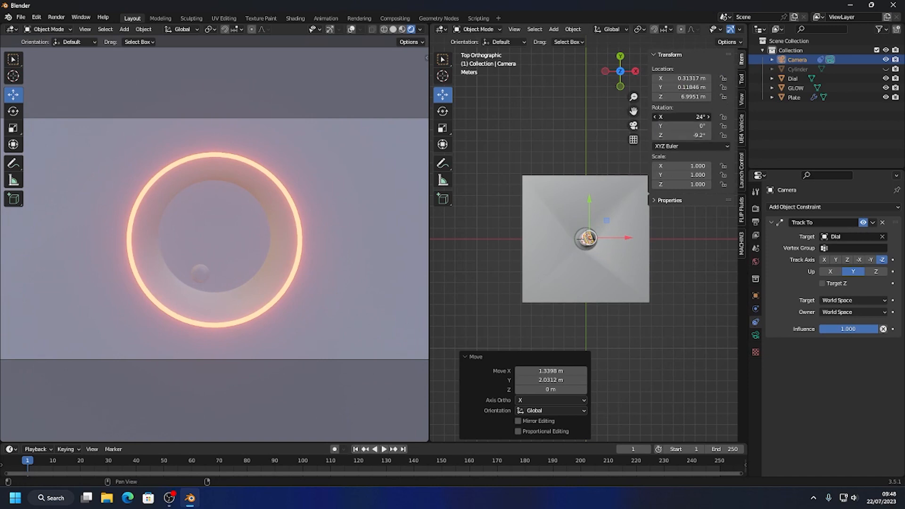
pyautogui.write('0')
pyautogui.press('Return')
pyautogui.click(696, 136)
pyautogui.write('0')
pyautogui.press('Return')
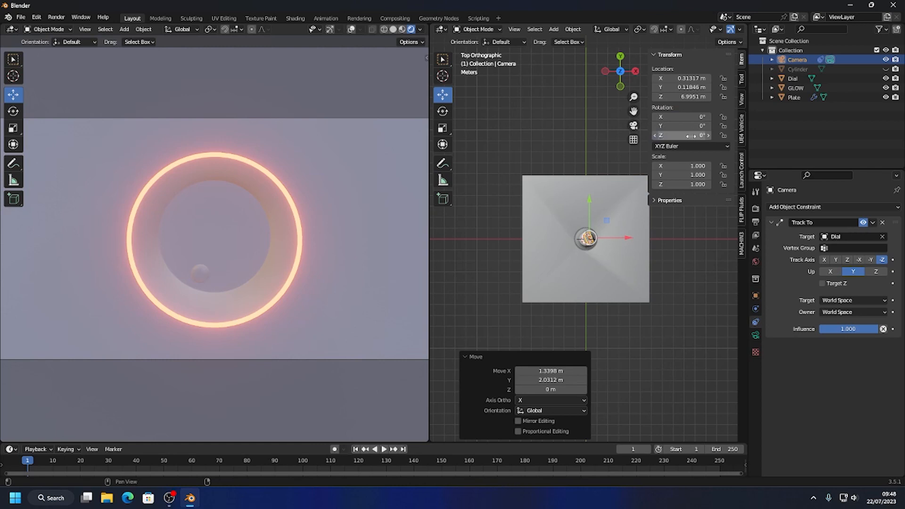
# Shift the camera to about X 0.07 m and raise it about 1.44 m along Z.
pyautogui.click(681, 223)
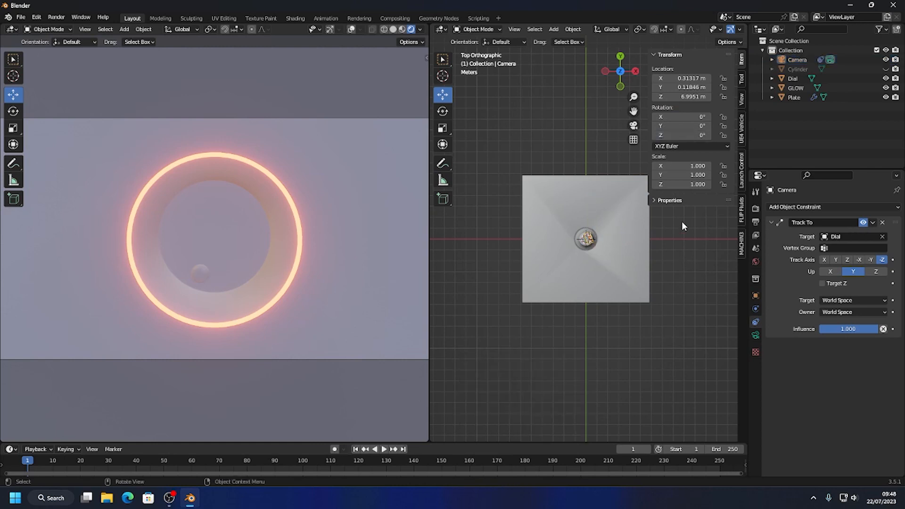
pyautogui.click(589, 241)
pyautogui.moveTo(637, 225); pyautogui.dragTo(669, 174, button='middle')
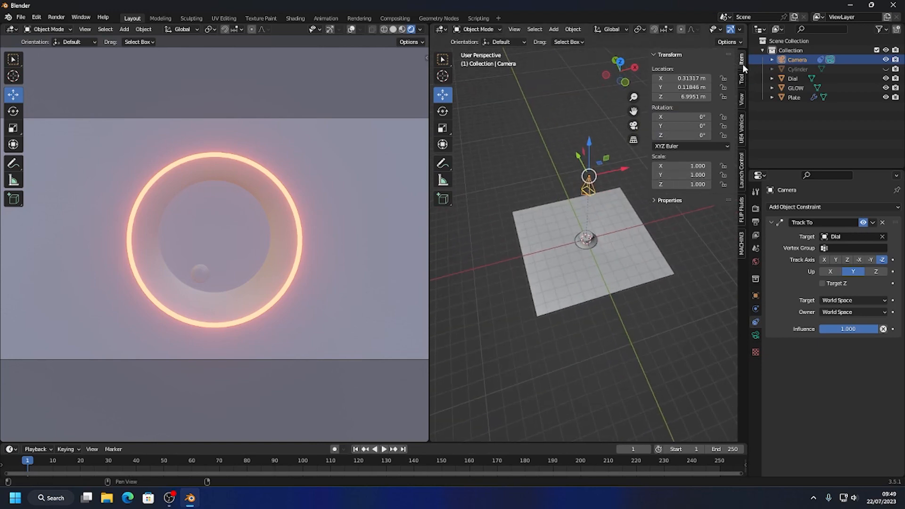
pyautogui.moveTo(612, 168); pyautogui.dragTo(592, 134)
# Rotate the camera freely by about -3.44° and 20.6°, and shift it about 0.13 m along X.
pyautogui.click(445, 115)
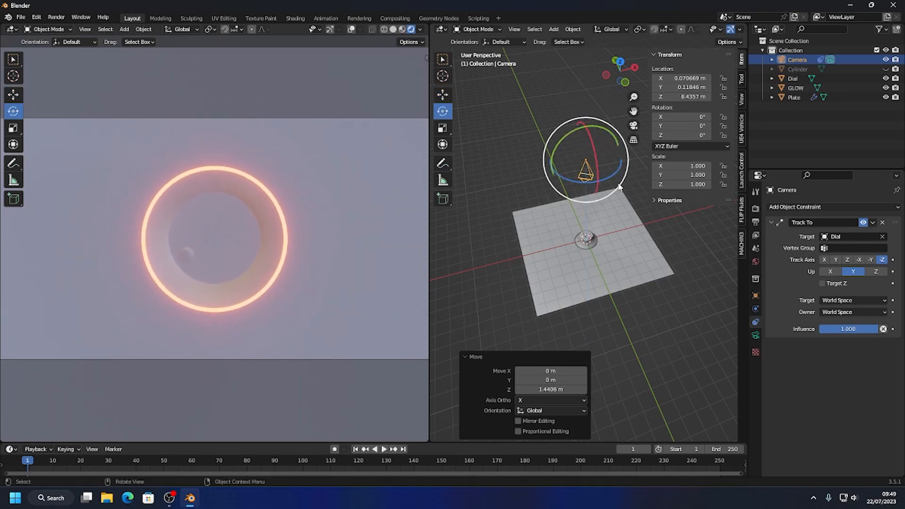
pyautogui.moveTo(575, 177); pyautogui.dragTo(574, 182)
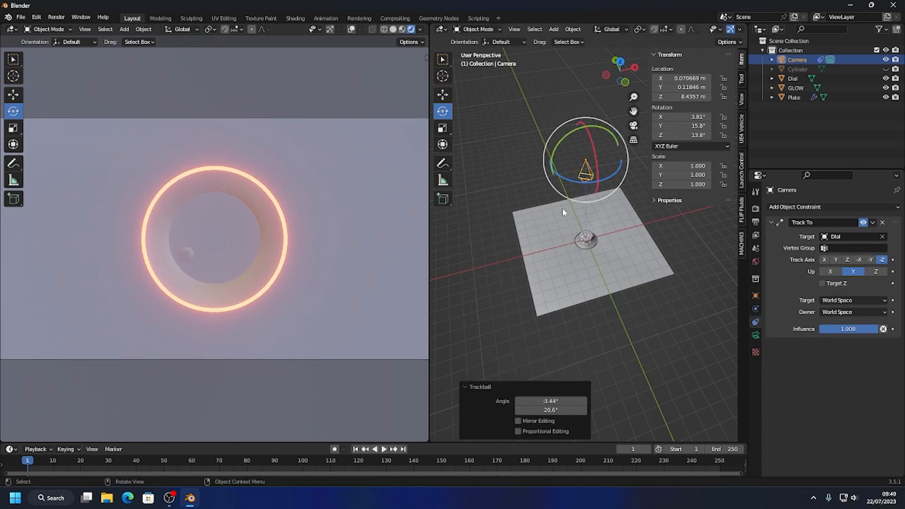
pyautogui.click(442, 96)
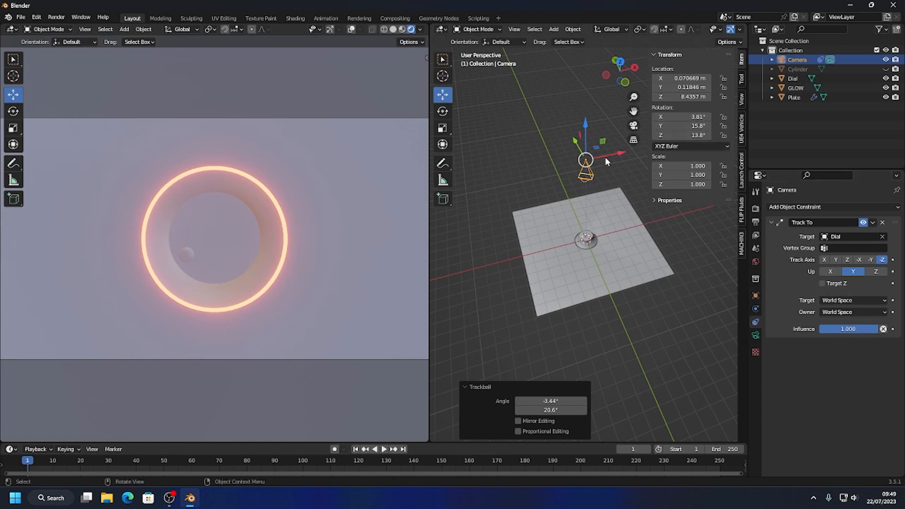
pyautogui.moveTo(609, 156)
pyautogui.mouseDown()
pyautogui.moveTo(636, 157)
pyautogui.moveTo(613, 156)
pyautogui.moveTo(626, 157)
pyautogui.mouseUp()
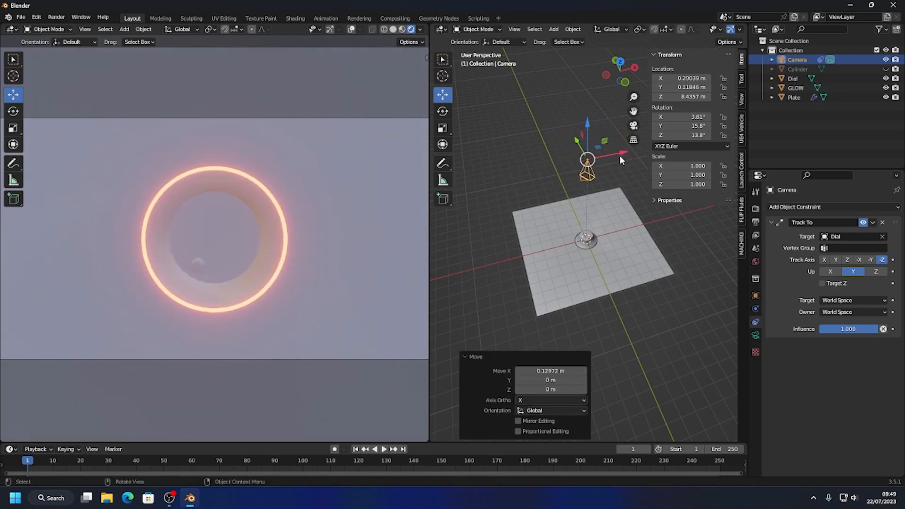
# Remove the camera's Track To constraint and reset its X, Y and Z rotation to 0°.
pyautogui.click(881, 223)
pyautogui.doubleClick(684, 118)
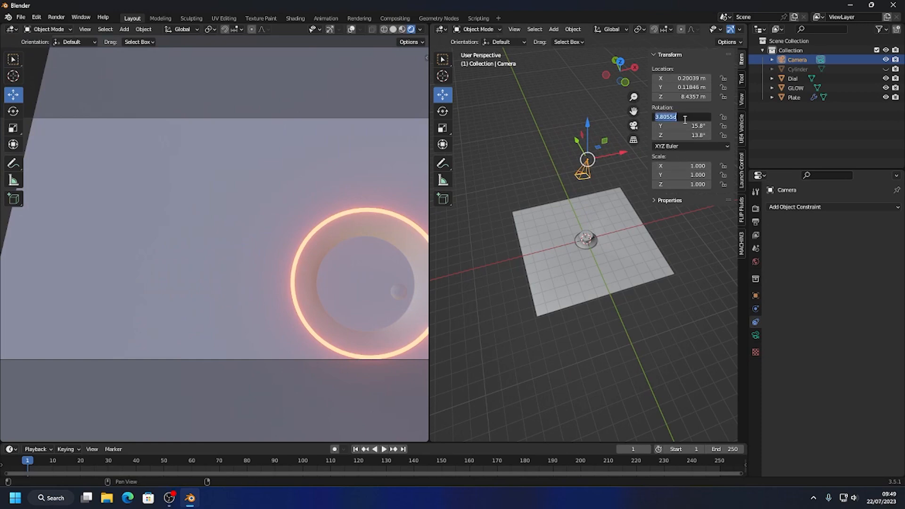
pyautogui.write('0')
pyautogui.press('Tab')
pyautogui.write('0')
pyautogui.press('Tab')
pyautogui.write('0')
pyautogui.press('Return')
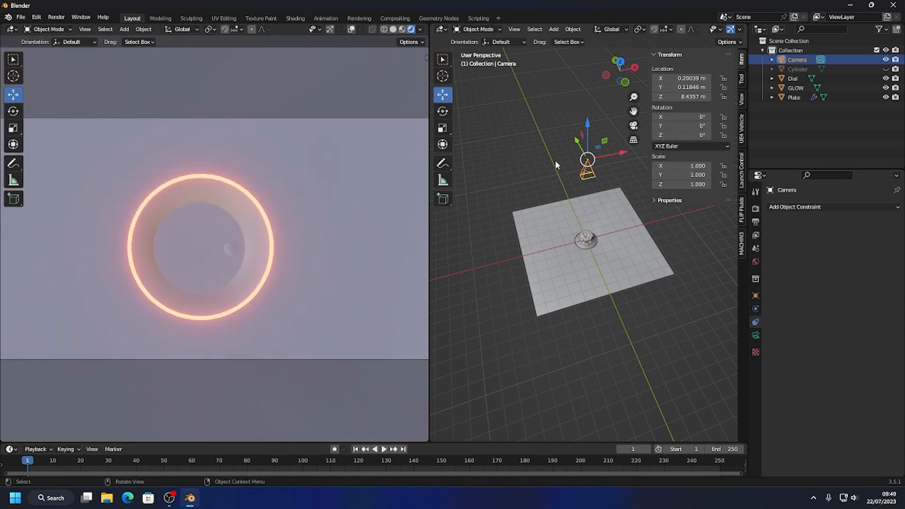
# Raise the camera about 0.30 m along Z and rotate it about -15.1° around the Z axis.
pyautogui.moveTo(592, 125)
pyautogui.mouseDown()
pyautogui.moveTo(593, 106)
pyautogui.moveTo(593, 118)
pyautogui.mouseUp()
pyautogui.click(443, 111)
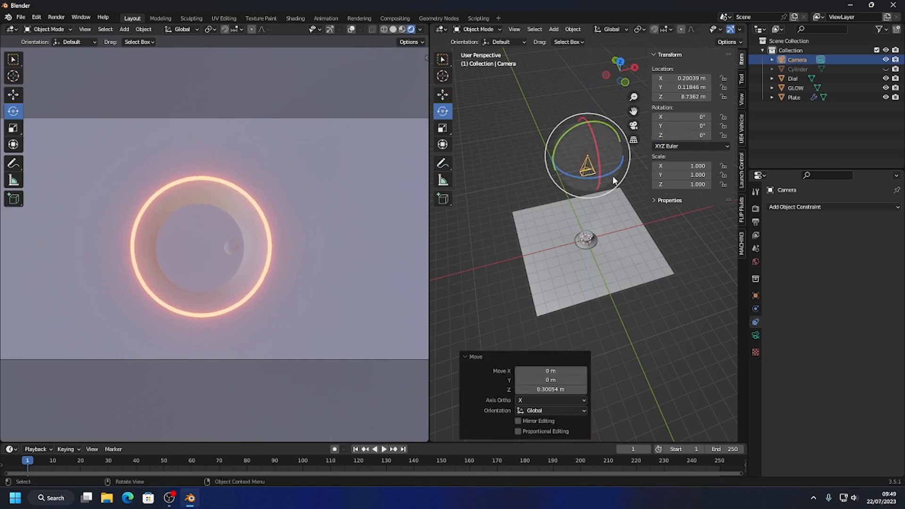
pyautogui.moveTo(568, 173)
pyautogui.mouseDown()
pyautogui.moveTo(580, 181)
pyautogui.moveTo(541, 182)
pyautogui.moveTo(572, 175)
pyautogui.mouseUp()
# Give the camera a new Track To constraint that targets the Dial.
pyautogui.click(804, 213)
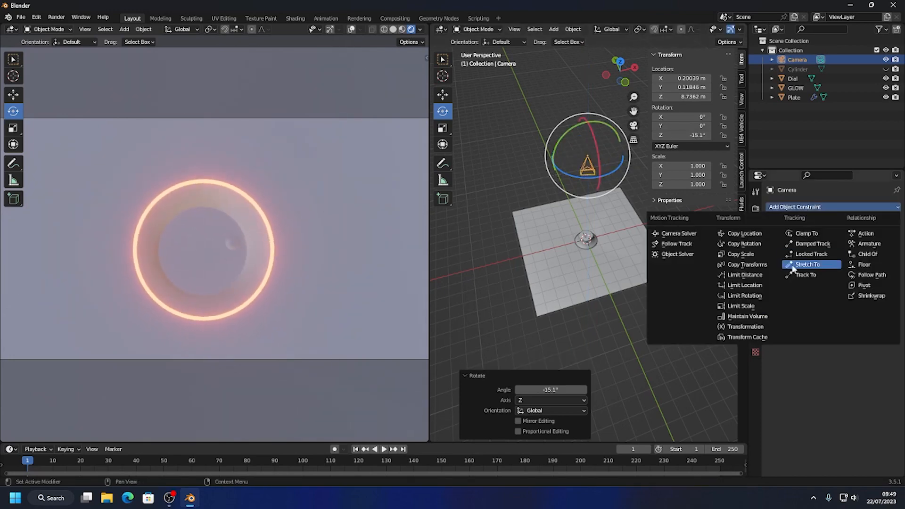
pyautogui.click(794, 278)
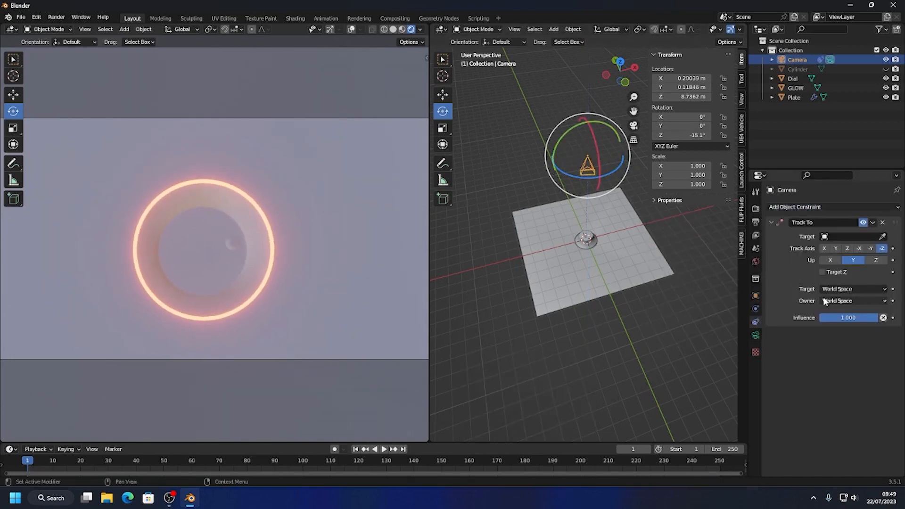
pyautogui.click(883, 237)
pyautogui.click(586, 239)
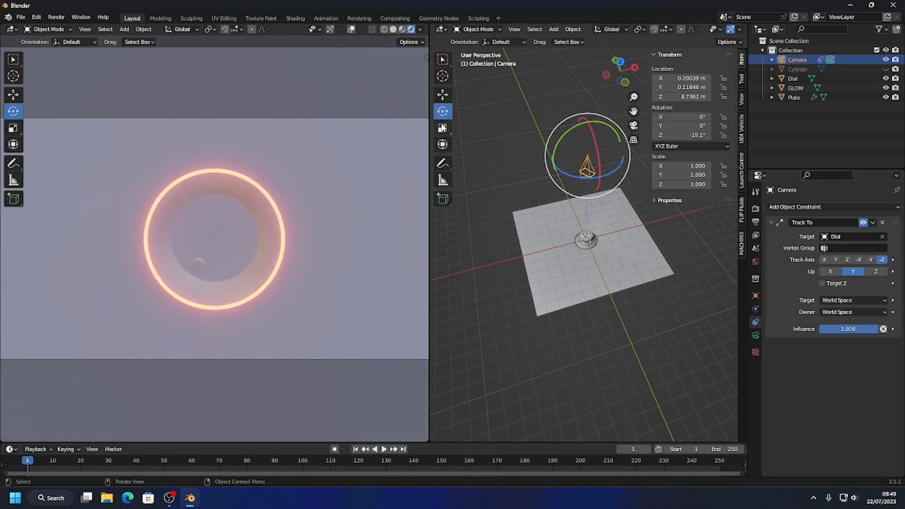
# Bring the locked camera closer to the glowing ring and rotate the Dial about -120° around the Z axis.
pyautogui.click(442, 95)
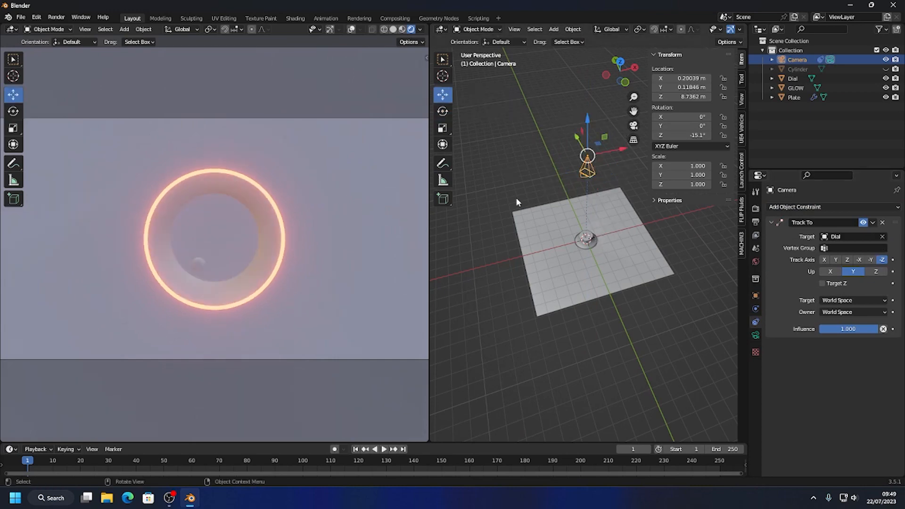
pyautogui.click(587, 239)
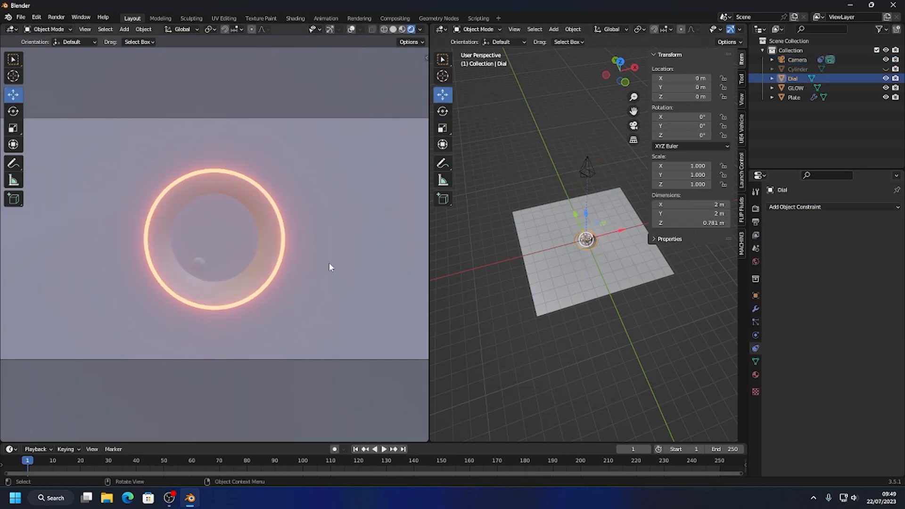
pyautogui.scroll(2, 330, 269)
pyautogui.click(442, 111)
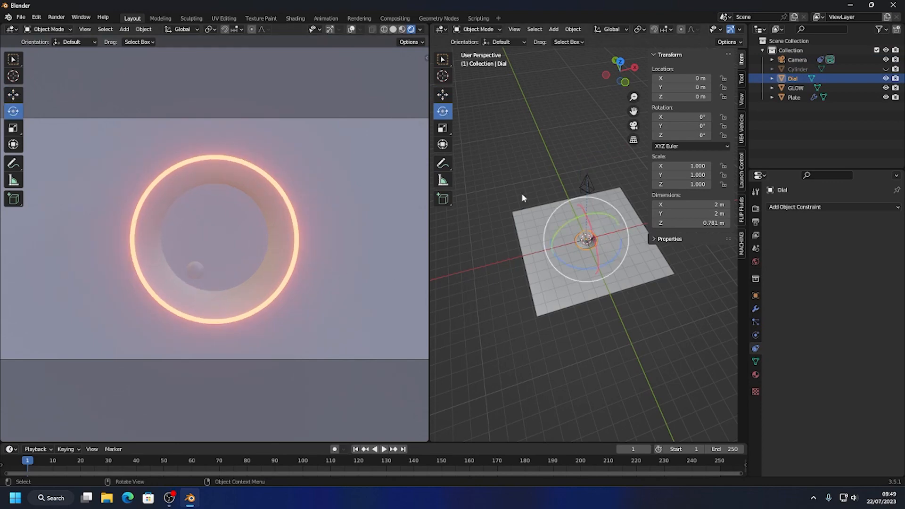
pyautogui.moveTo(618, 250); pyautogui.dragTo(588, 224)
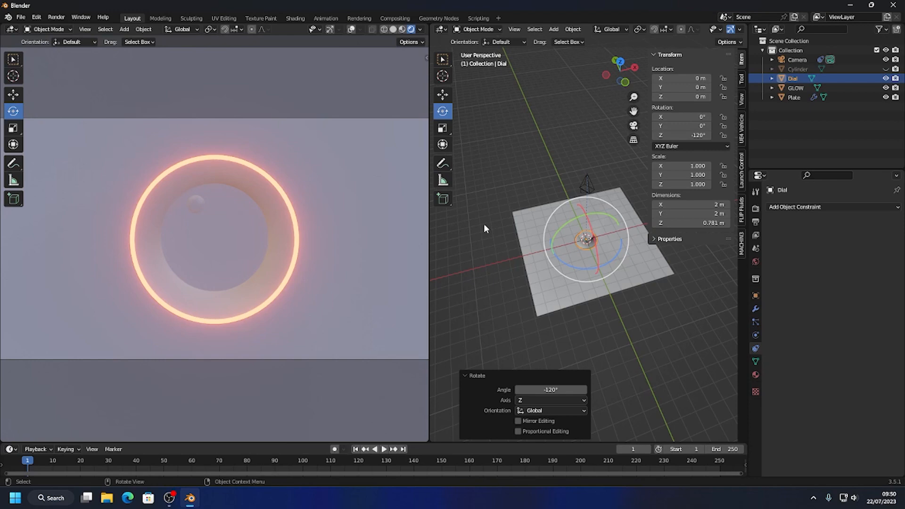
# Move the camera off to the side of the dial, to about X 3.59 m, Y -3.82 m, Z 5.45 m.
pyautogui.moveTo(586, 265)
pyautogui.mouseDown(button='middle')
pyautogui.moveTo(575, 290)
pyautogui.moveTo(621, 270)
pyautogui.moveTo(601, 264)
pyautogui.mouseUp(button='middle')
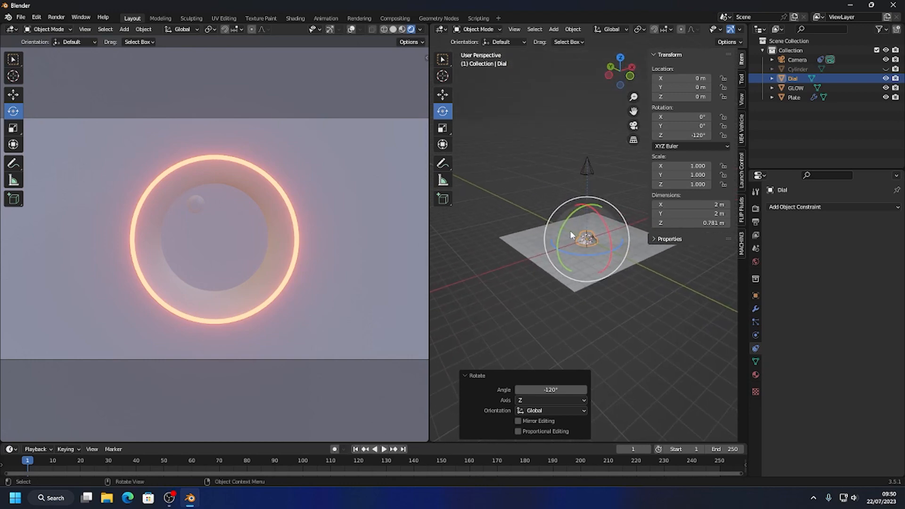
pyautogui.click(587, 167)
pyautogui.hotkey('shift', 'space')
pyautogui.press('g')
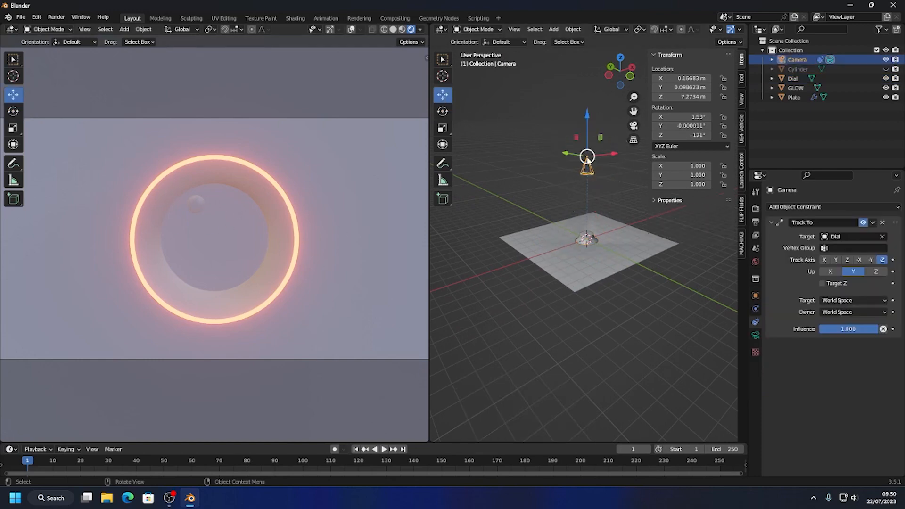
pyautogui.moveTo(586, 158); pyautogui.dragTo(651, 184)
pyautogui.click(533, 123)
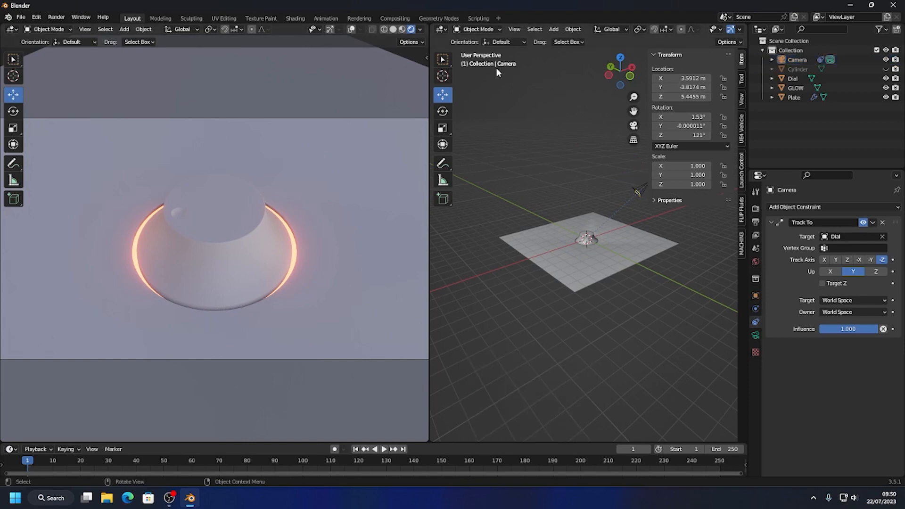
# Add an area light, place it at about X 2.17 m, Z 2.95 m and scale it up about 4.2 times.
pyautogui.click(552, 29)
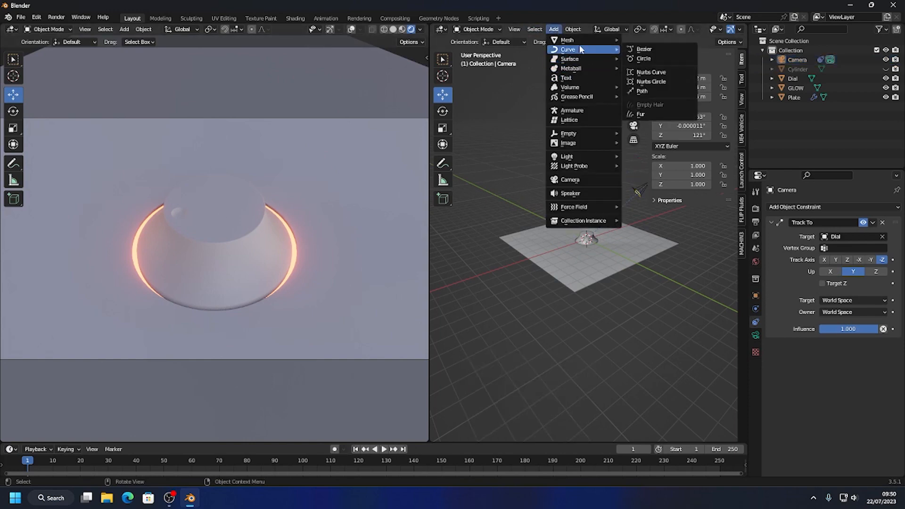
pyautogui.moveTo(568, 156)
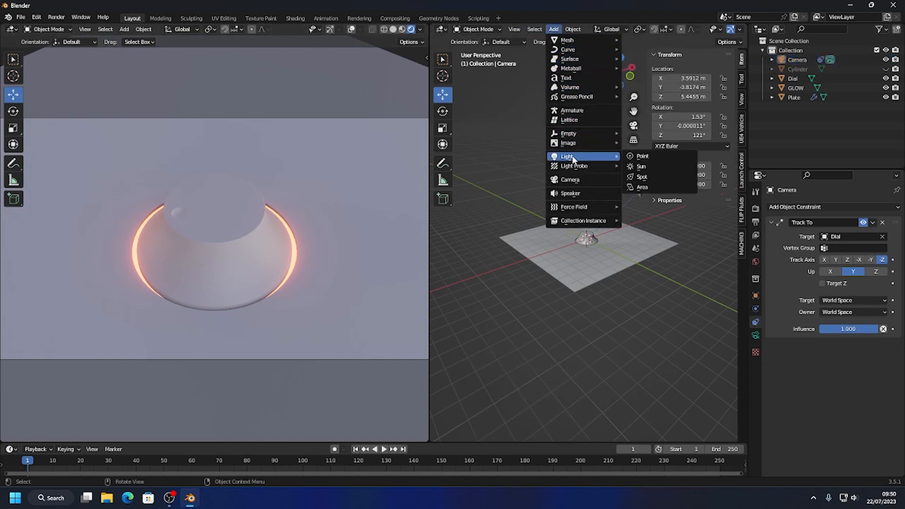
pyautogui.click(633, 188)
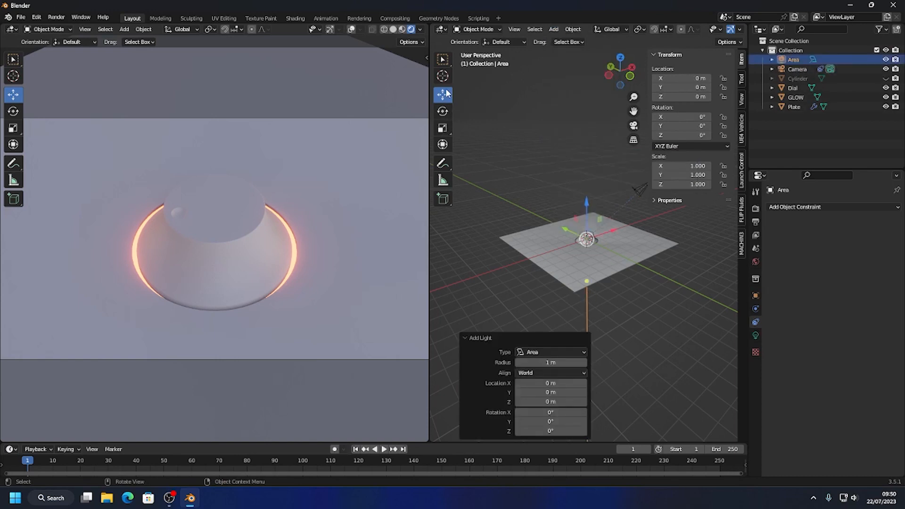
pyautogui.moveTo(588, 199); pyautogui.dragTo(623, 210)
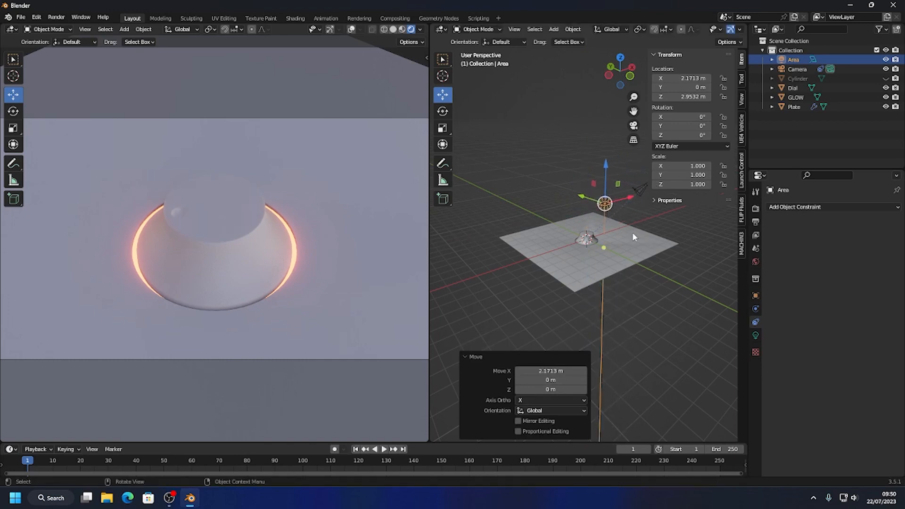
pyautogui.press('s')
pyautogui.click(558, 148)
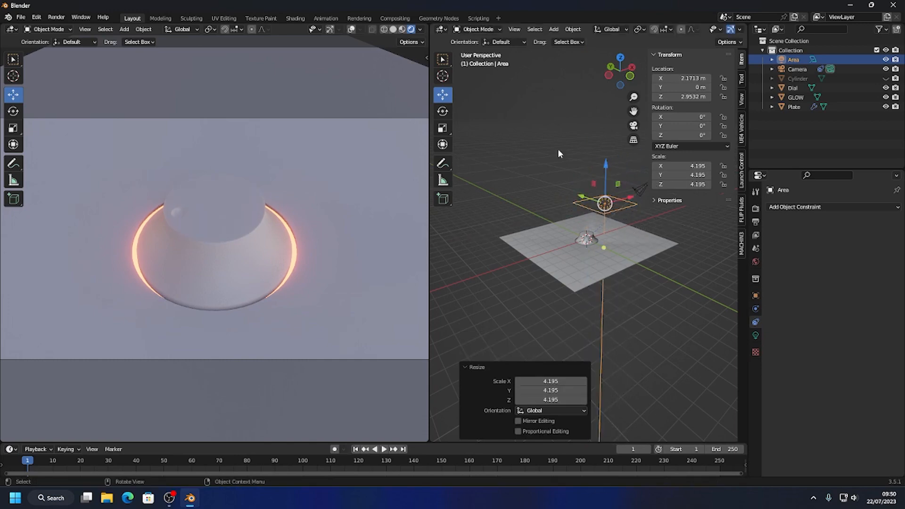
# Rotate the area light about 76.8° around the Y axis and move it about 4.28 m along X.
pyautogui.click(442, 109)
pyautogui.moveTo(594, 213); pyautogui.dragTo(605, 166)
pyautogui.click(442, 95)
pyautogui.moveTo(655, 210); pyautogui.dragTo(616, 225, button='middle')
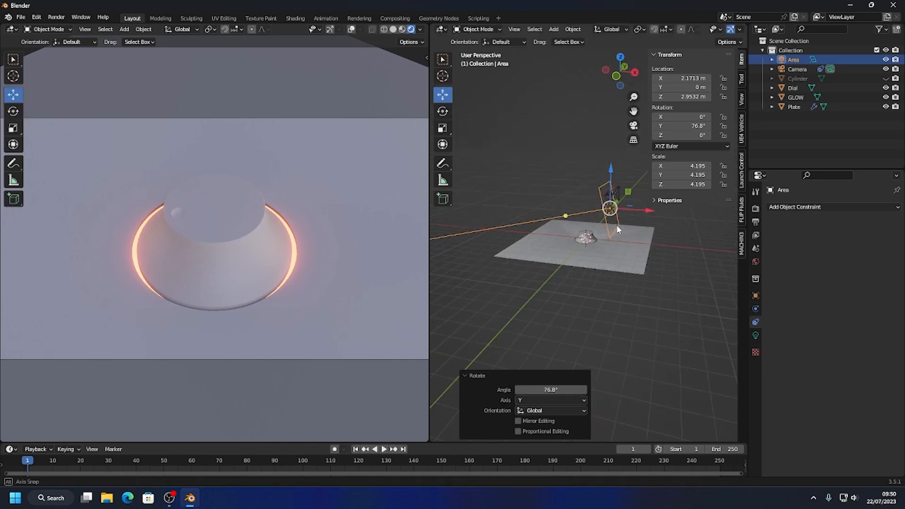
pyautogui.moveTo(640, 206); pyautogui.dragTo(690, 207)
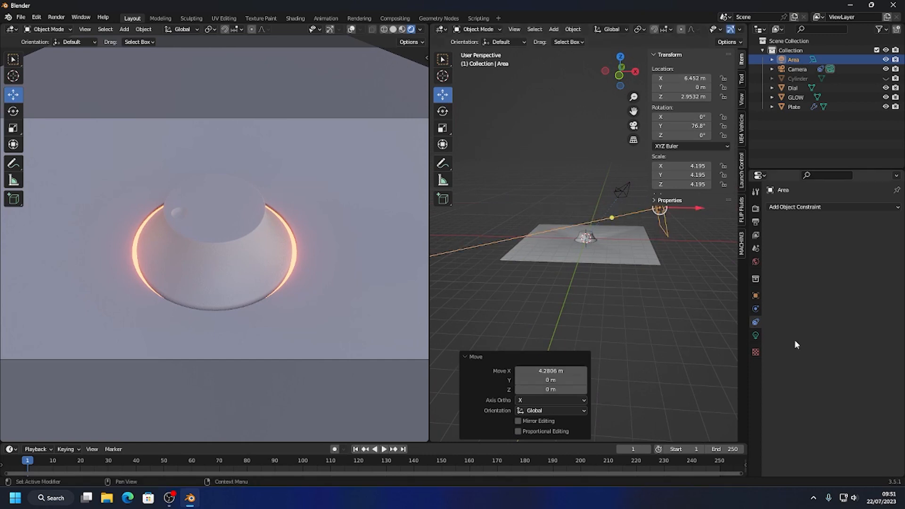
# Set the area light's power to 500 W.
pyautogui.click(755, 334)
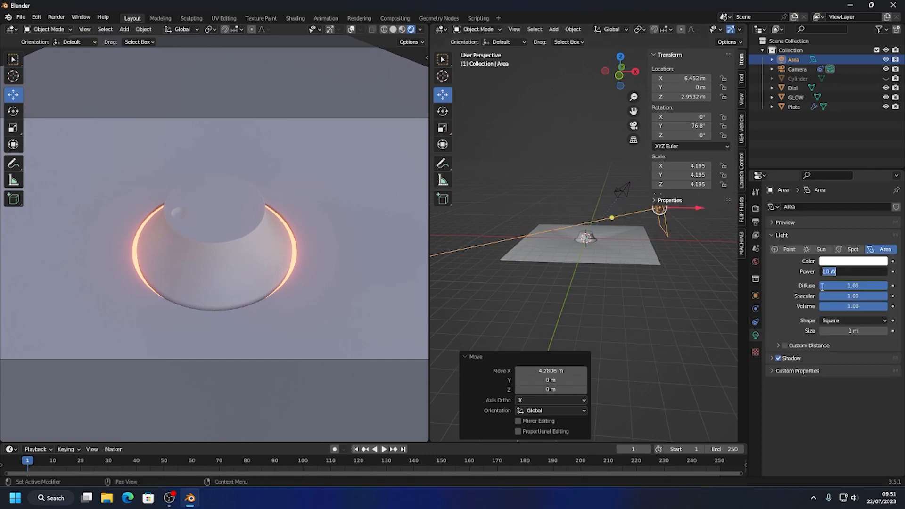
pyautogui.write('500')
pyautogui.press('Return')
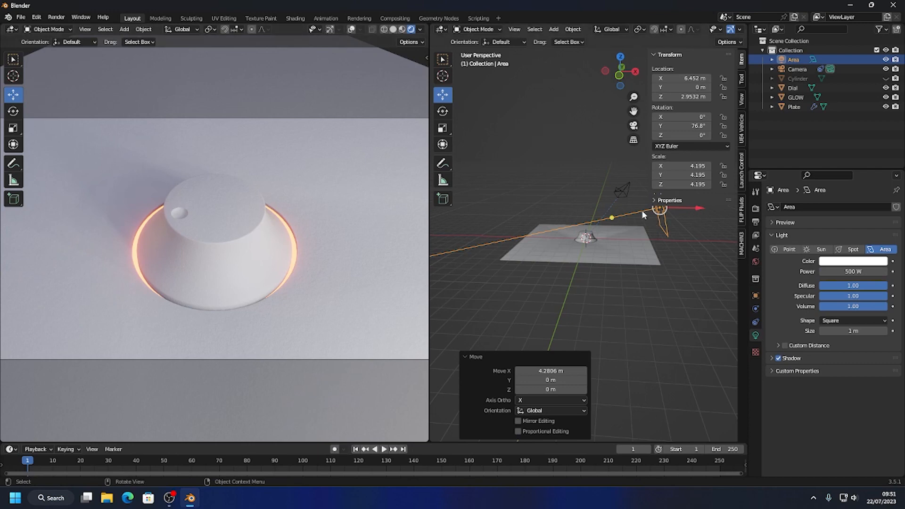
# Reposition the camera above and in front of the dial, at about X 0.09 m, Y -3.19 m, Z 7.61 m.
pyautogui.click(624, 190)
pyautogui.moveTo(626, 185); pyautogui.dragTo(602, 175)
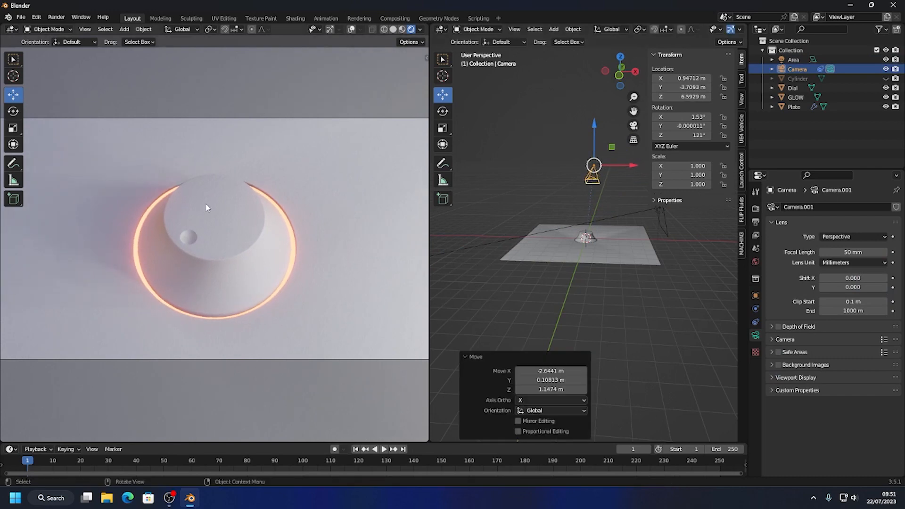
pyautogui.moveTo(632, 165)
pyautogui.mouseDown()
pyautogui.moveTo(597, 163)
pyautogui.moveTo(617, 163)
pyautogui.mouseUp()
pyautogui.moveTo(578, 129); pyautogui.dragTo(595, 151)
pyautogui.moveTo(595, 152); pyautogui.dragTo(599, 242, button='middle')
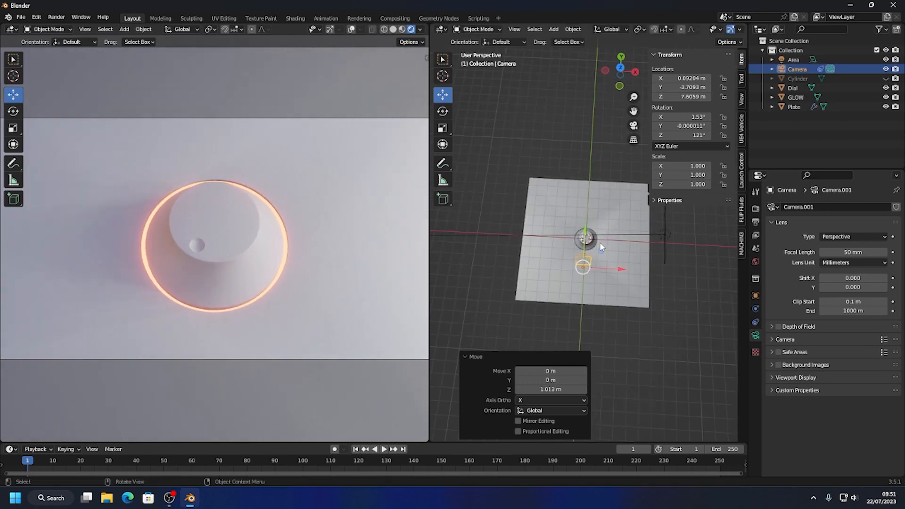
pyautogui.moveTo(583, 242)
pyautogui.mouseDown()
pyautogui.moveTo(592, 178)
pyautogui.moveTo(584, 258)
pyautogui.mouseUp()
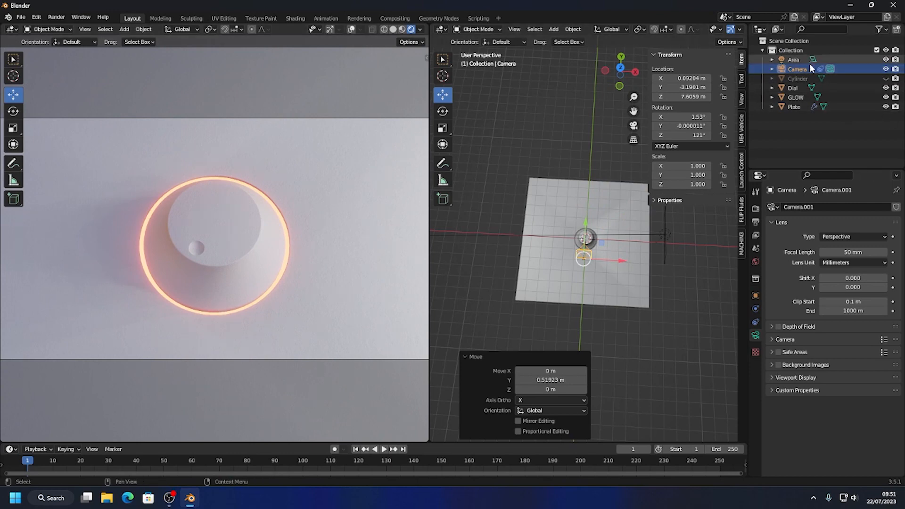
# Unhide the Cylinder, scale it by about 0.979 to narrow the glowing ring, and hide it again.
pyautogui.click(885, 79)
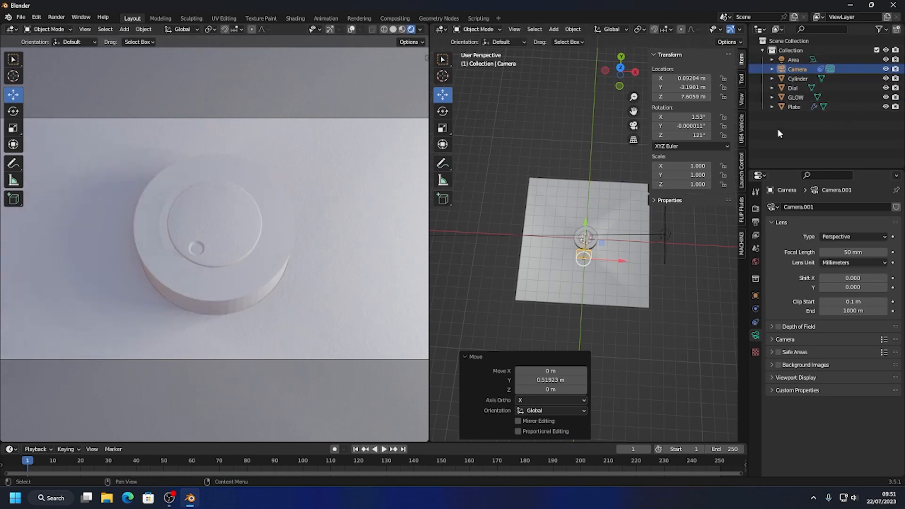
pyautogui.moveTo(625, 214); pyautogui.dragTo(622, 230, button='middle')
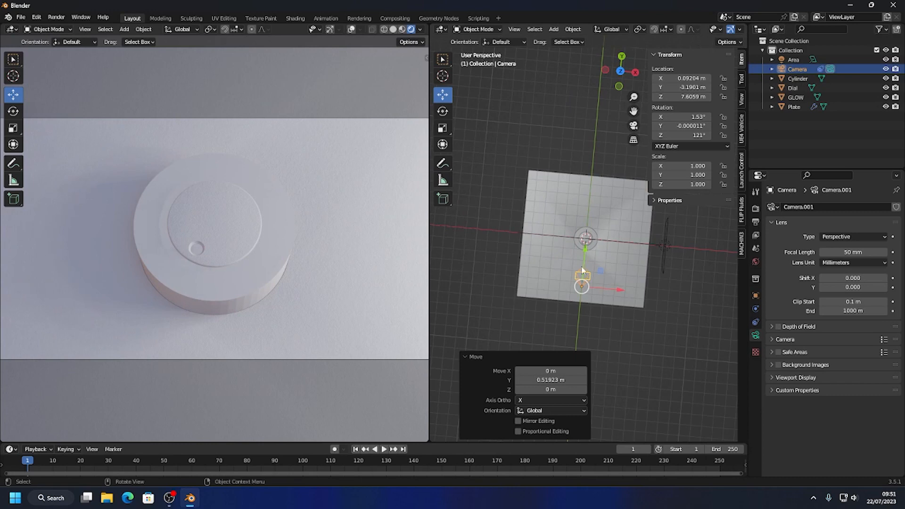
pyautogui.click(621, 73)
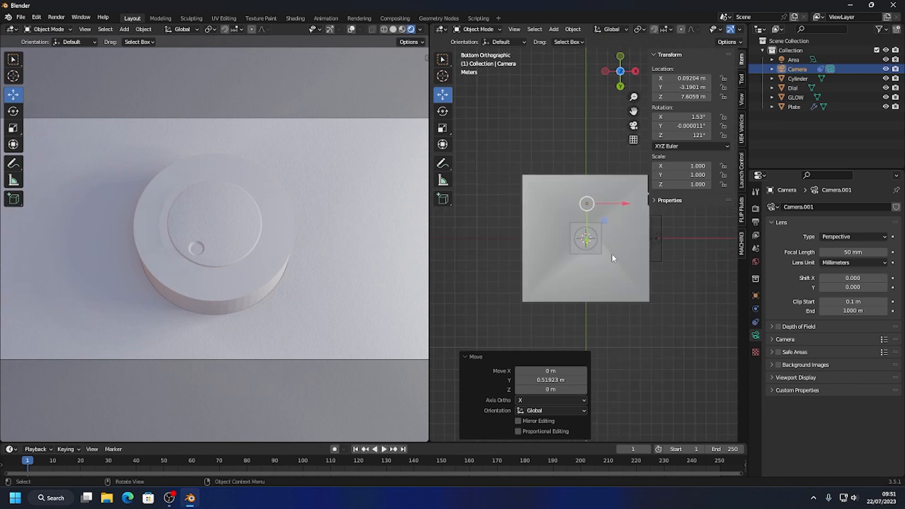
pyautogui.scroll(5, 595, 262)
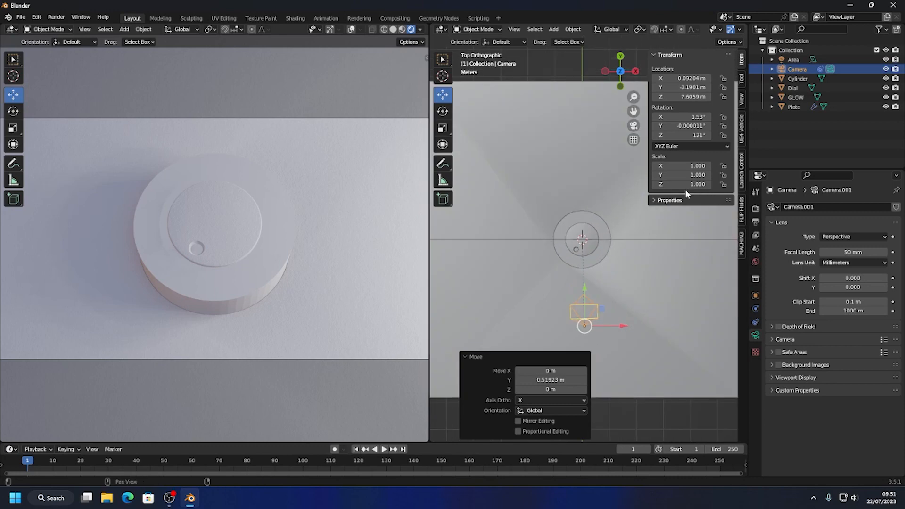
pyautogui.click(805, 79)
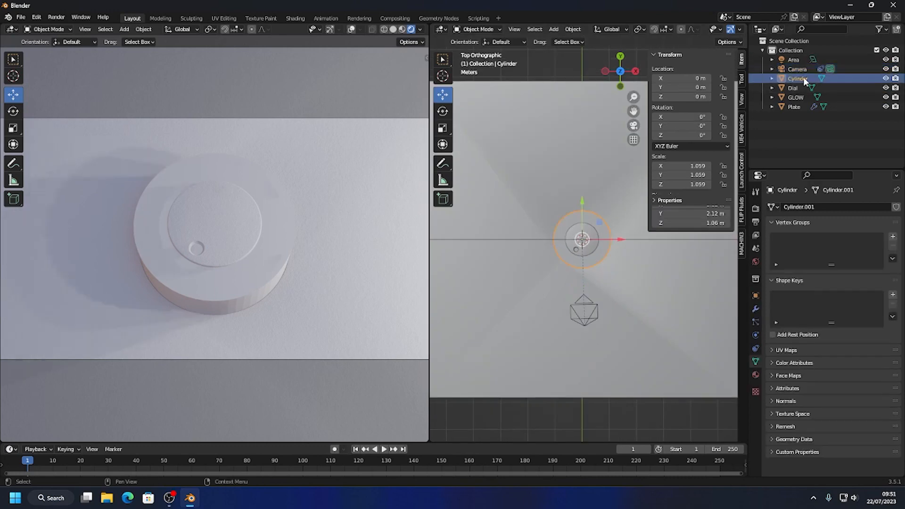
pyautogui.press('s')
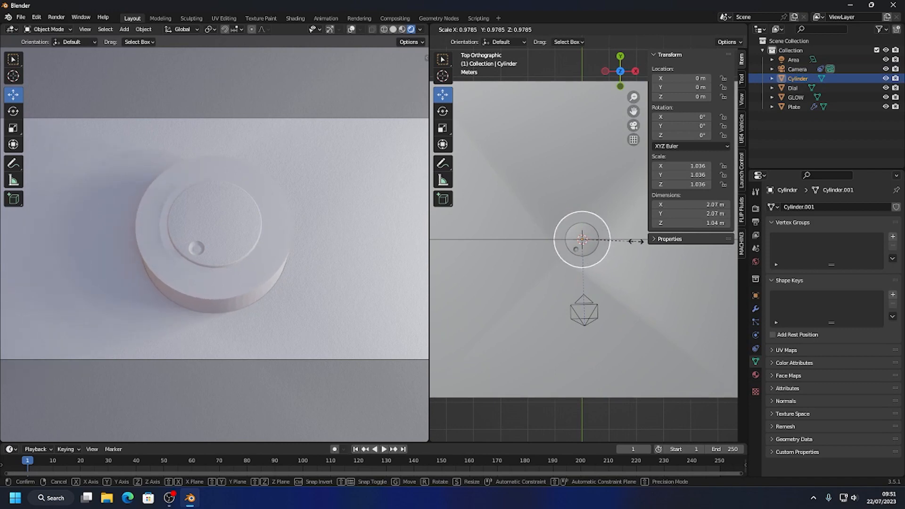
pyautogui.click(635, 241)
pyautogui.click(886, 78)
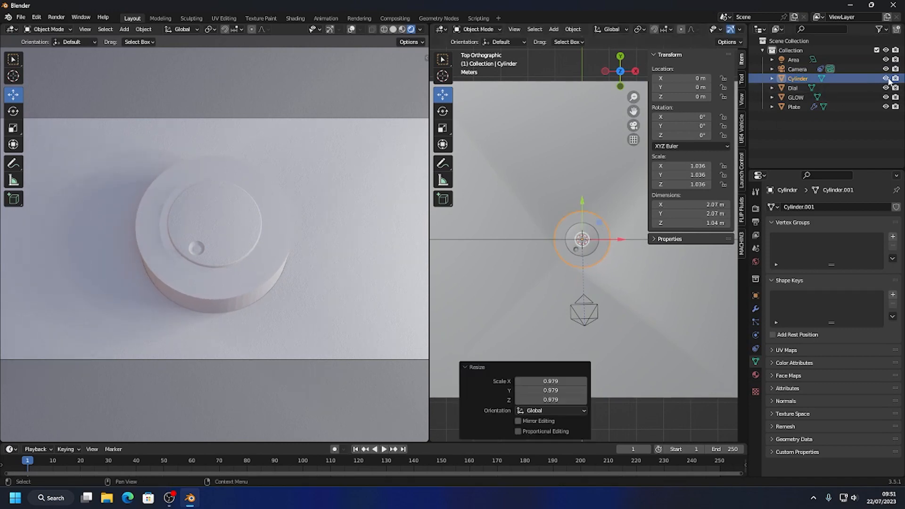
pyautogui.moveTo(263, 232); pyautogui.dragTo(269, 261, button='middle')
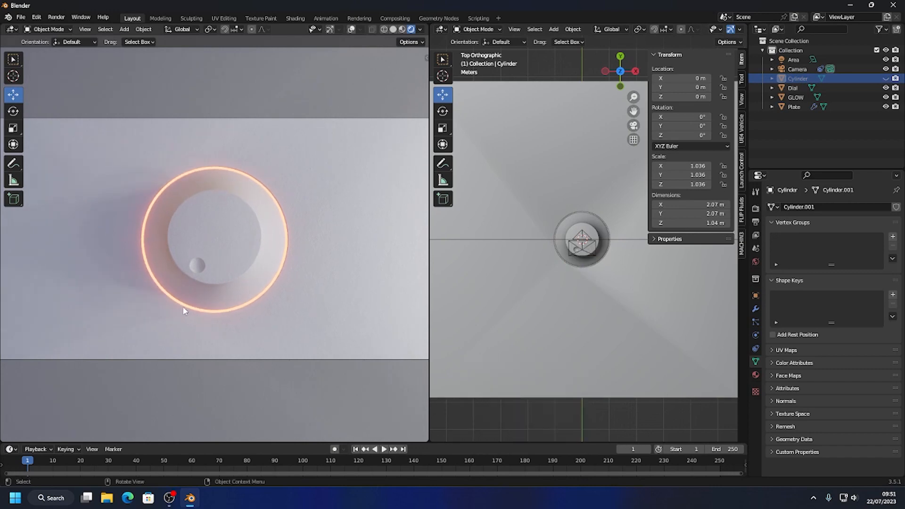
# Change the GLOW material's emission color to blue with hue 0.650 and saturation 1.000, and tilt the locked camera to a lower angle.
pyautogui.moveTo(522, 287); pyautogui.dragTo(537, 245, button='middle')
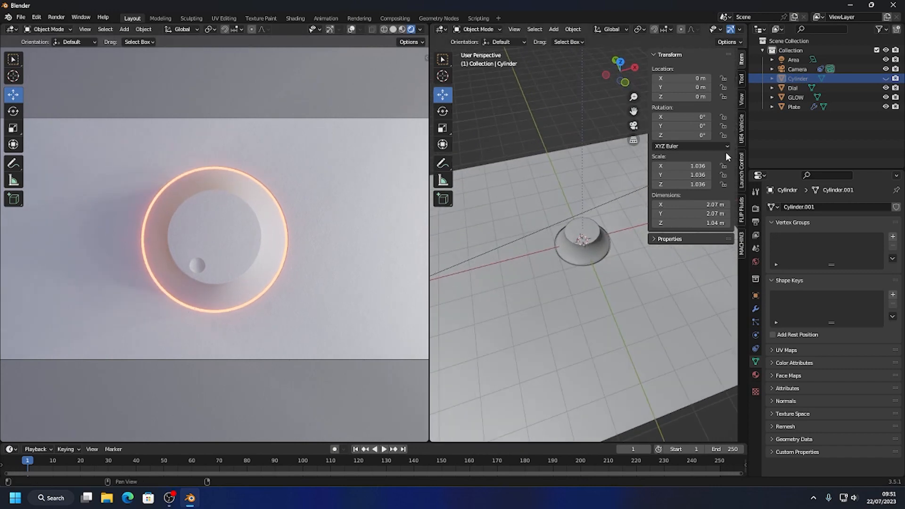
pyautogui.click(795, 97)
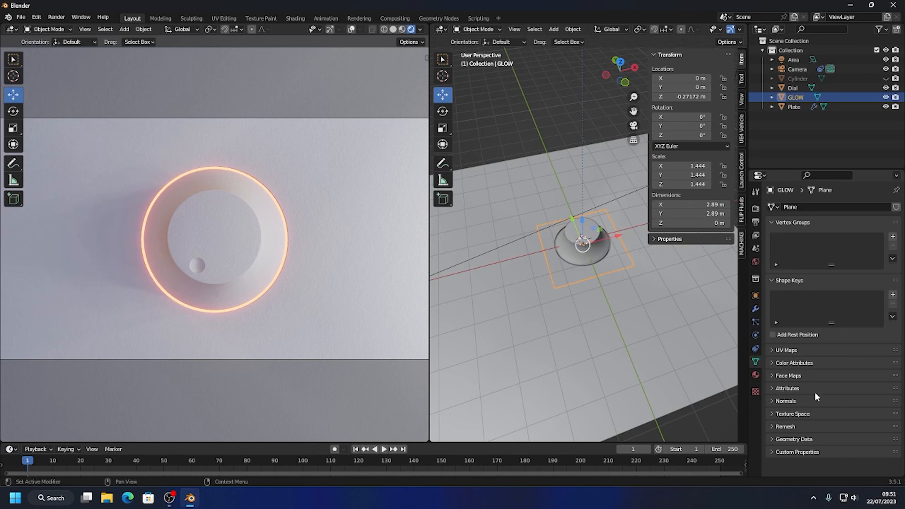
pyautogui.click(756, 375)
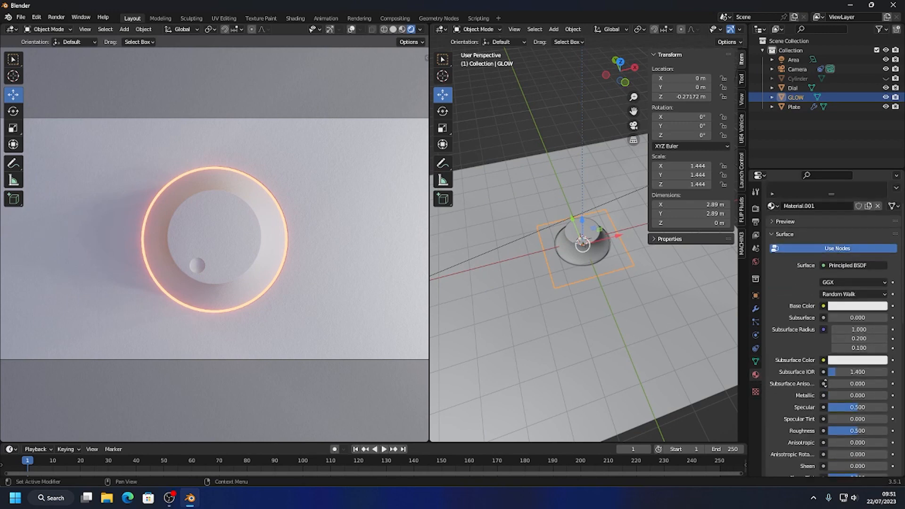
pyautogui.scroll(-8, 829, 386)
pyautogui.click(849, 391)
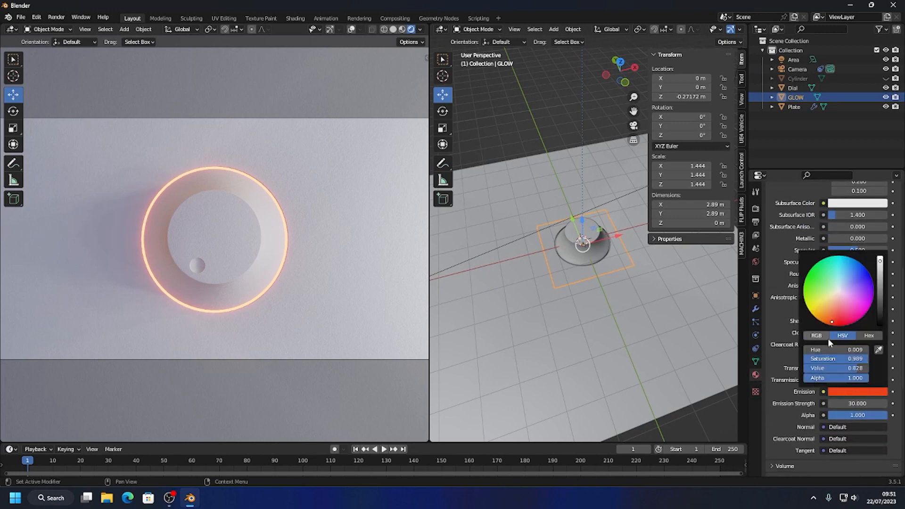
pyautogui.moveTo(831, 322)
pyautogui.mouseDown()
pyautogui.moveTo(848, 324)
pyautogui.moveTo(871, 305)
pyautogui.moveTo(861, 263)
pyautogui.mouseUp()
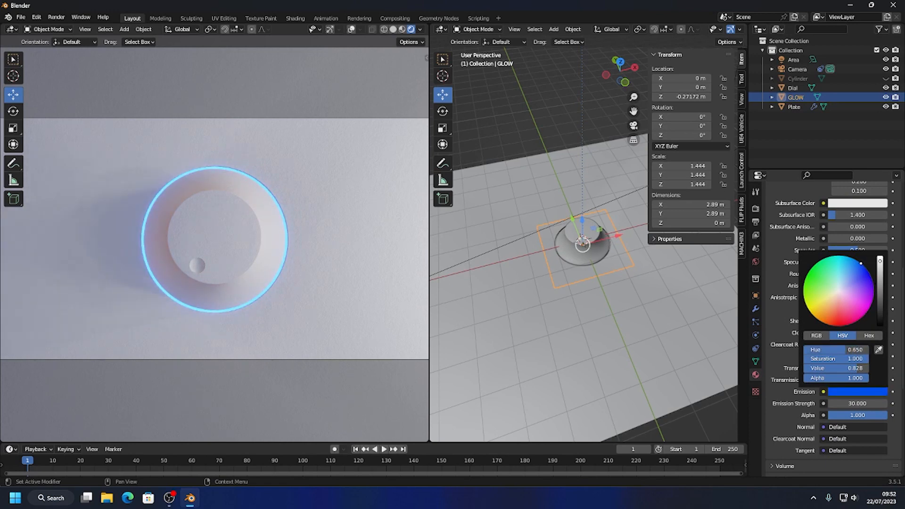
pyautogui.moveTo(324, 313); pyautogui.dragTo(334, 247, button='middle')
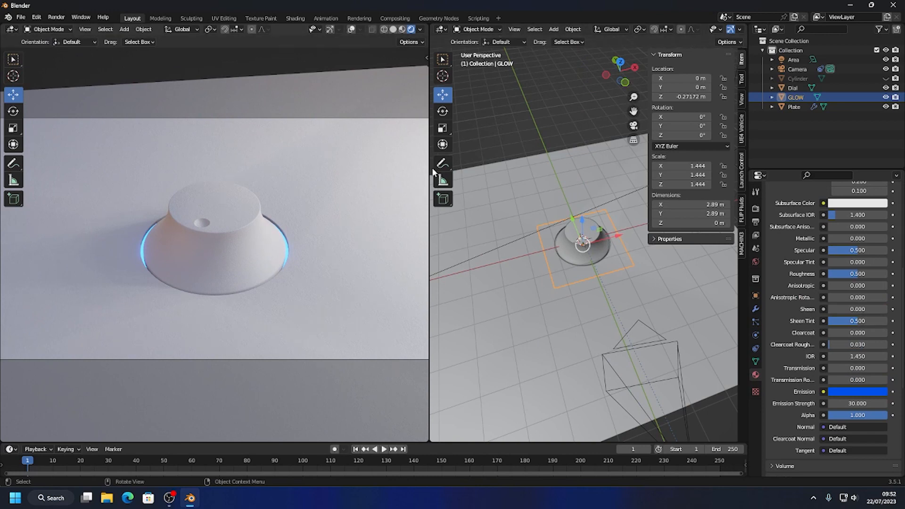
# Switch the render engine to Cycles with GPU Compute as the device, and dismiss the Armoury Crate notice.
pyautogui.click(756, 209)
pyautogui.scroll(3, 792, 325)
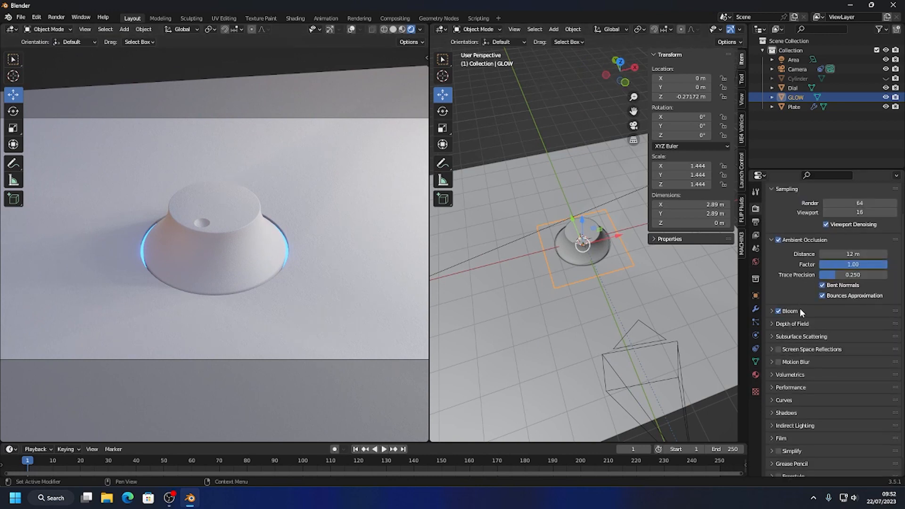
pyautogui.click(841, 208)
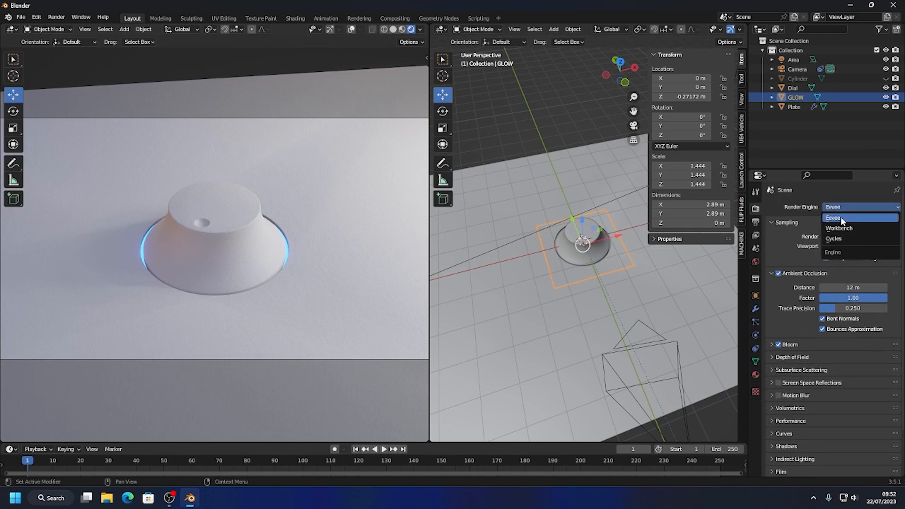
pyautogui.click(843, 231)
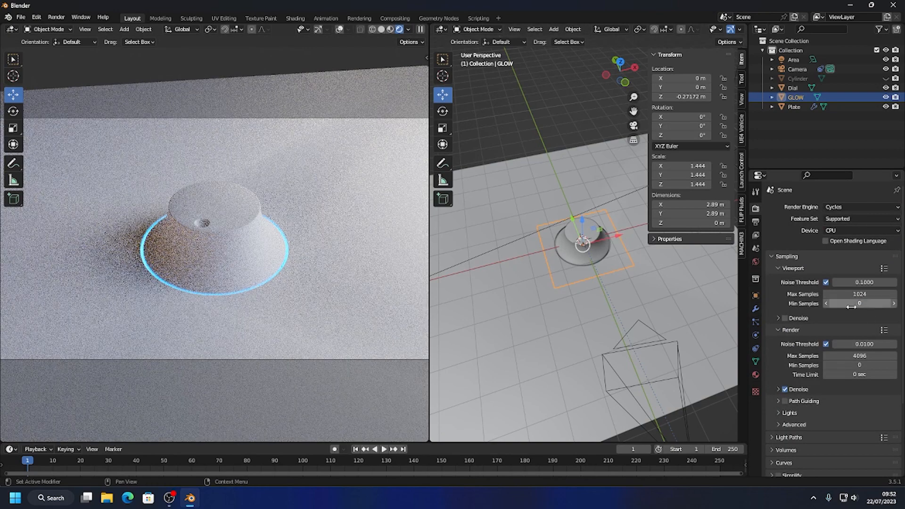
pyautogui.click(834, 230)
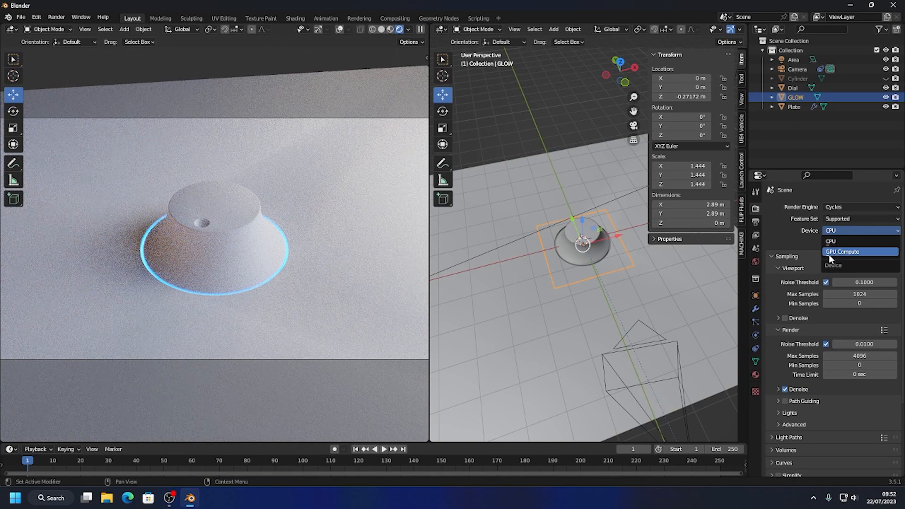
pyautogui.click(828, 252)
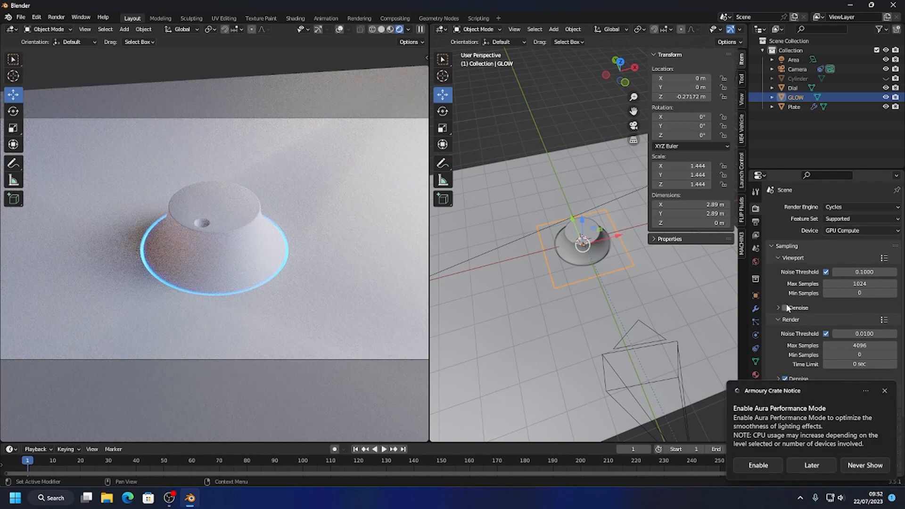
pyautogui.click(885, 393)
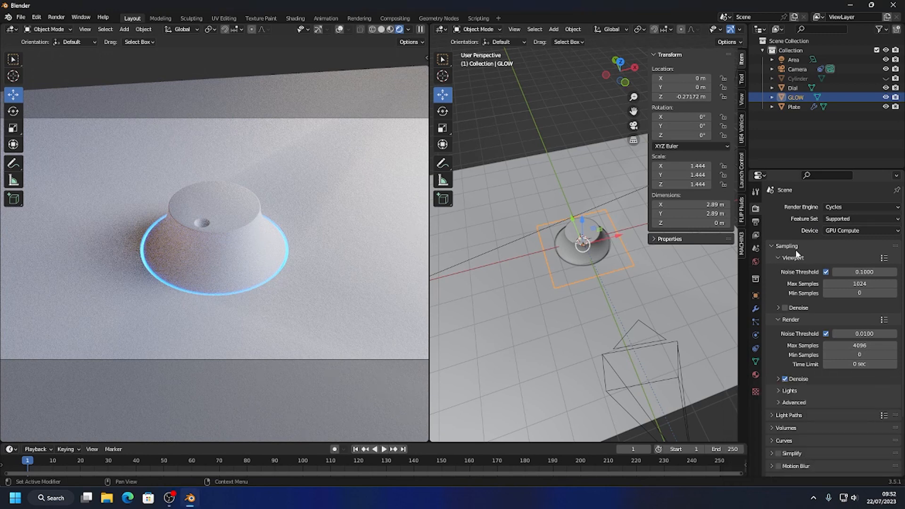
# Enable denoising for the viewport in the Cycles sampling settings.
pyautogui.click(785, 307)
pyautogui.click(771, 246)
pyautogui.click(770, 246)
# Split the unshaded viewport horizontally, turn its upper half into an Asset Browser, and show the Gobo catalog.
pyautogui.rightClick(516, 26)
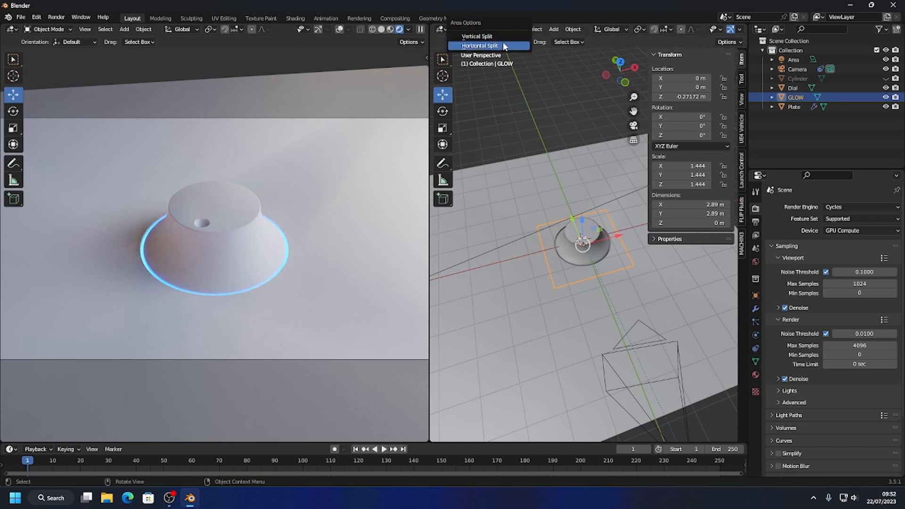
pyautogui.click(507, 45)
pyautogui.click(577, 251)
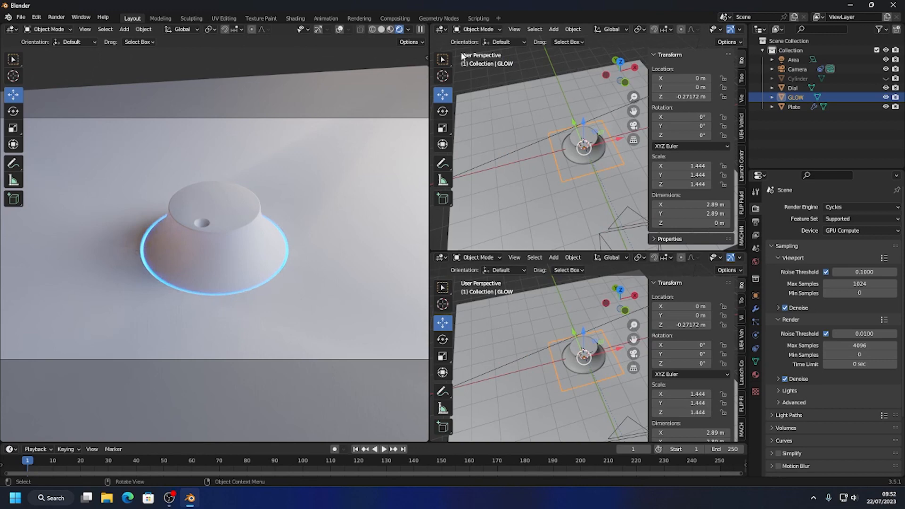
pyautogui.click(446, 31)
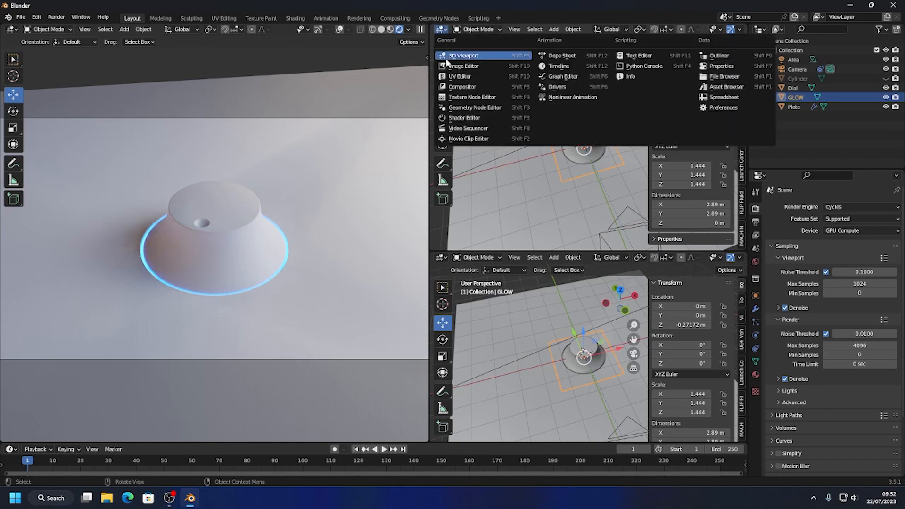
pyautogui.click(707, 97)
pyautogui.click(514, 71)
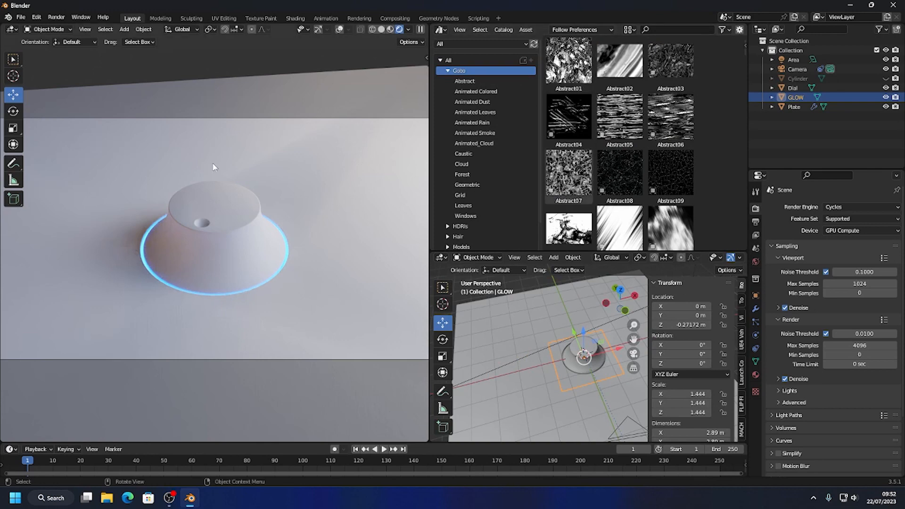
# Look through the Gobo catalogs from Animated Leaves to Leaves, and try adding the Leaves04 gobo light to the scene.
pyautogui.click(481, 112)
pyautogui.scroll(-2, 482, 197)
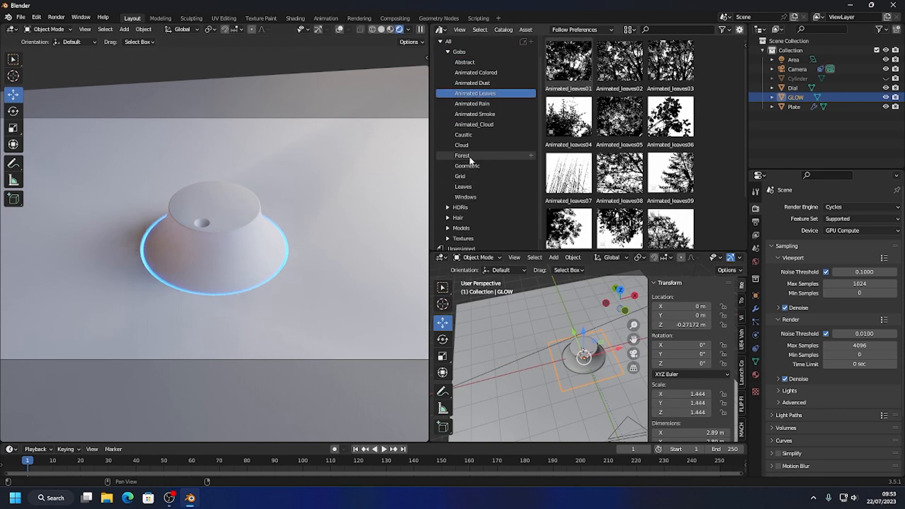
pyautogui.click(470, 156)
pyautogui.click(468, 166)
pyautogui.click(471, 177)
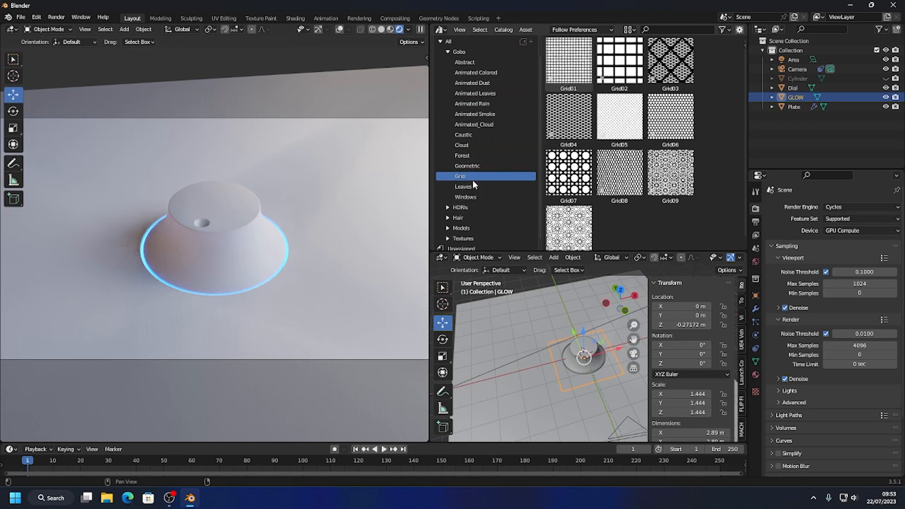
pyautogui.click(463, 187)
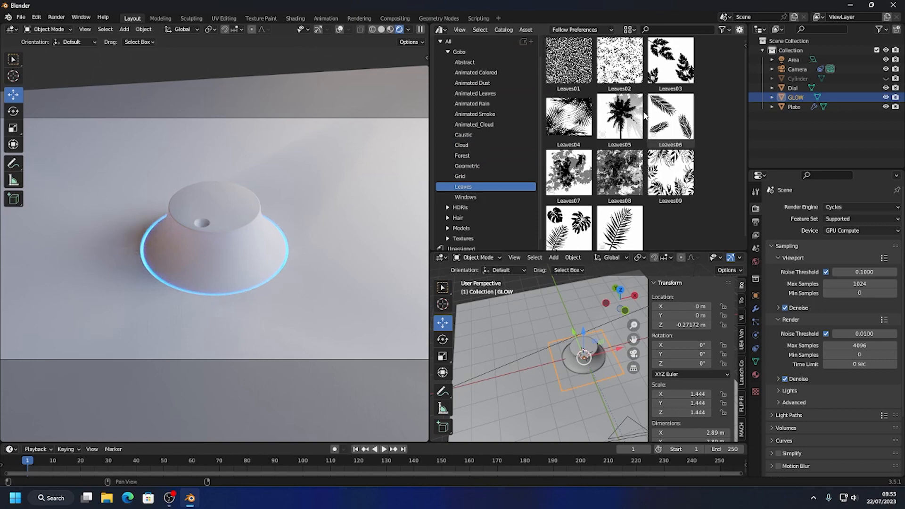
pyautogui.moveTo(568, 115); pyautogui.dragTo(311, 211)
# Raise the Leaves04 light about 12.8 m along Z and shift it about -1.95 m along X over the plate.
pyautogui.scroll(5, 575, 350)
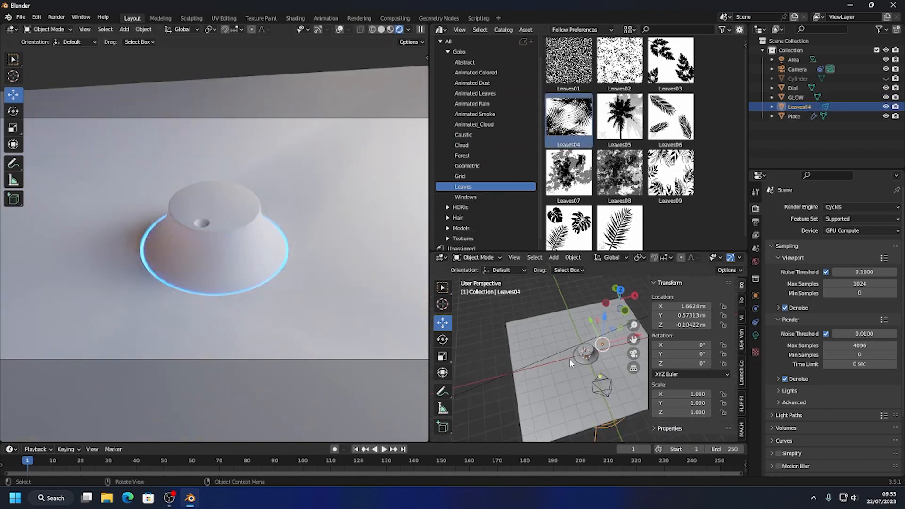
pyautogui.moveTo(600, 320); pyautogui.dragTo(601, 278)
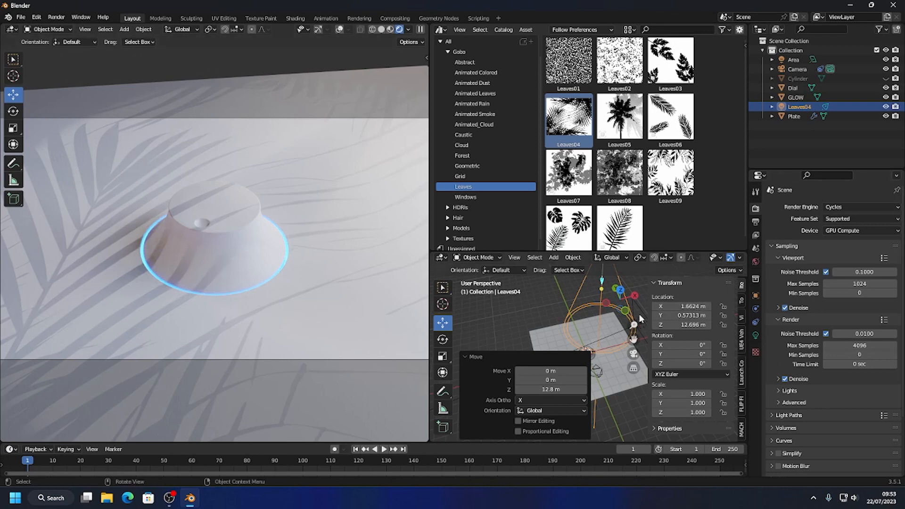
pyautogui.scroll(-2, 612, 351)
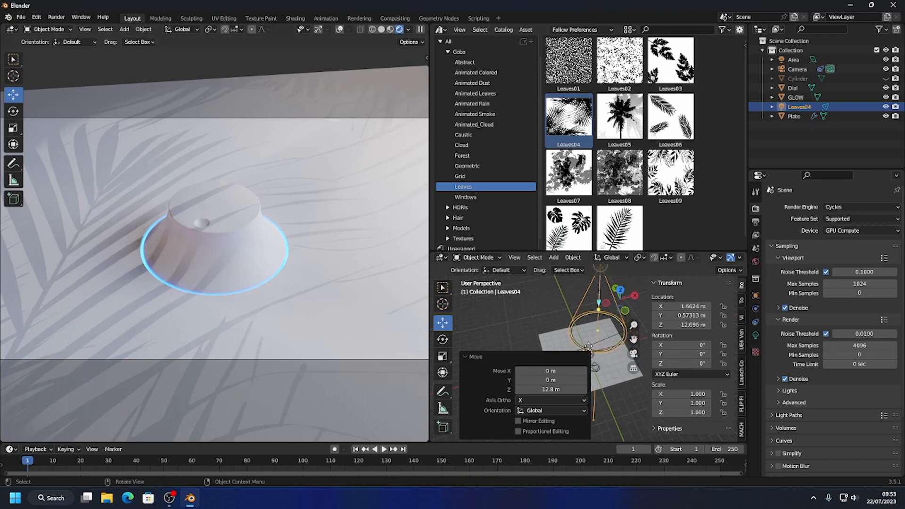
pyautogui.moveTo(630, 279)
pyautogui.mouseDown()
pyautogui.moveTo(602, 286)
pyautogui.moveTo(614, 284)
pyautogui.mouseUp()
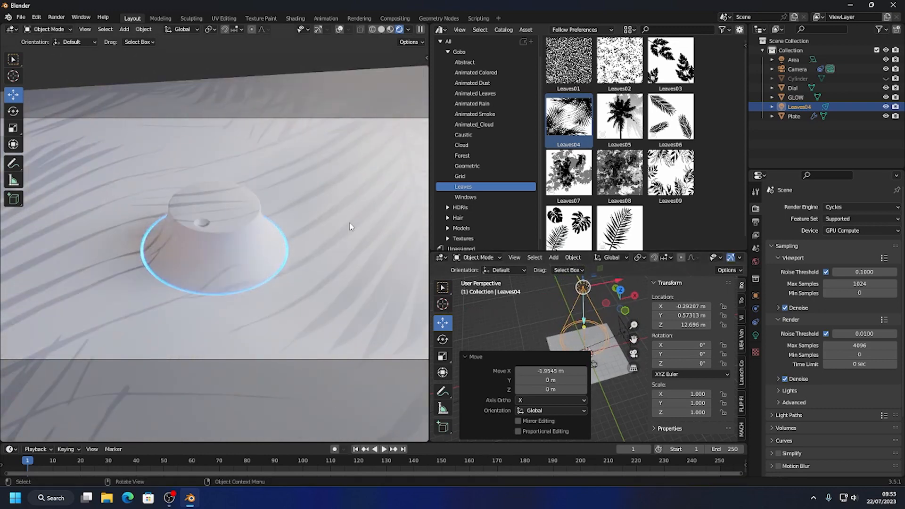
# Try a 0.15 m radius and an X position of about 1.05 m on the Leaves04 light, and delete the light.
pyautogui.click(755, 335)
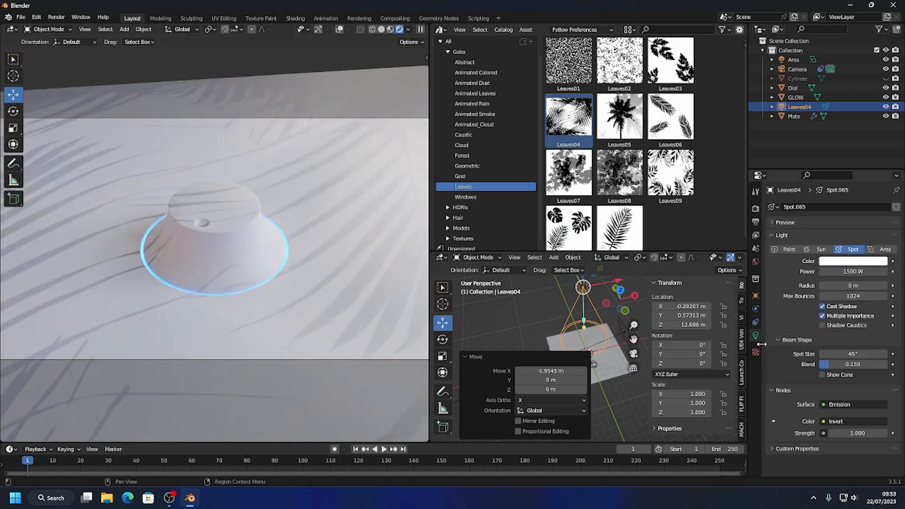
pyautogui.moveTo(851, 285); pyautogui.dragTo(853, 285)
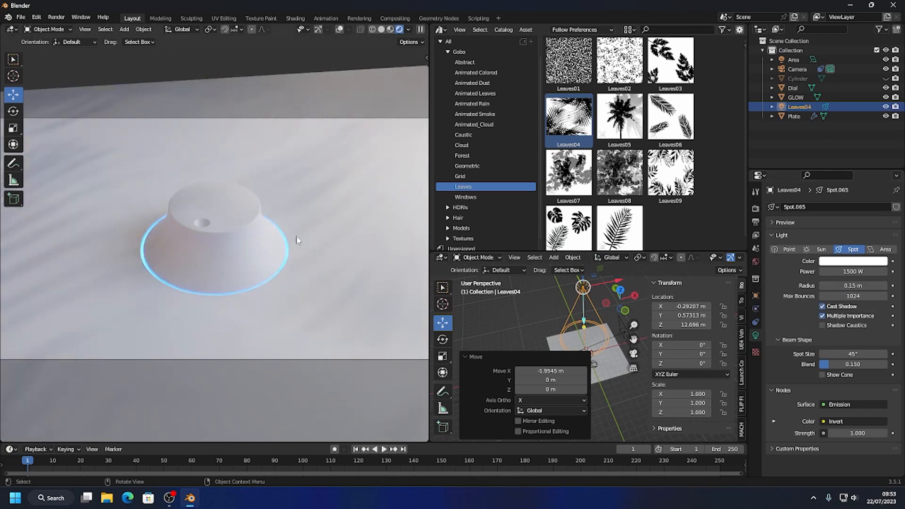
pyautogui.moveTo(272, 205); pyautogui.dragTo(148, 225, button='middle')
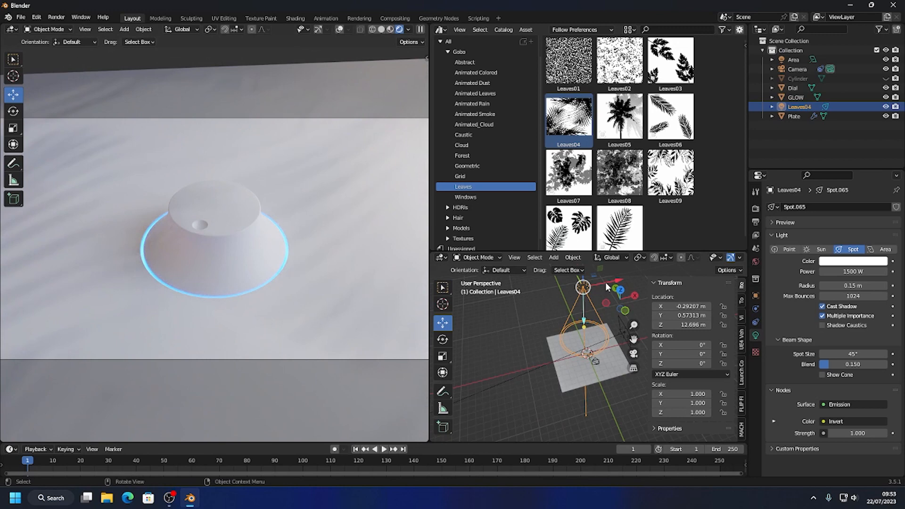
pyautogui.moveTo(607, 282); pyautogui.dragTo(621, 280)
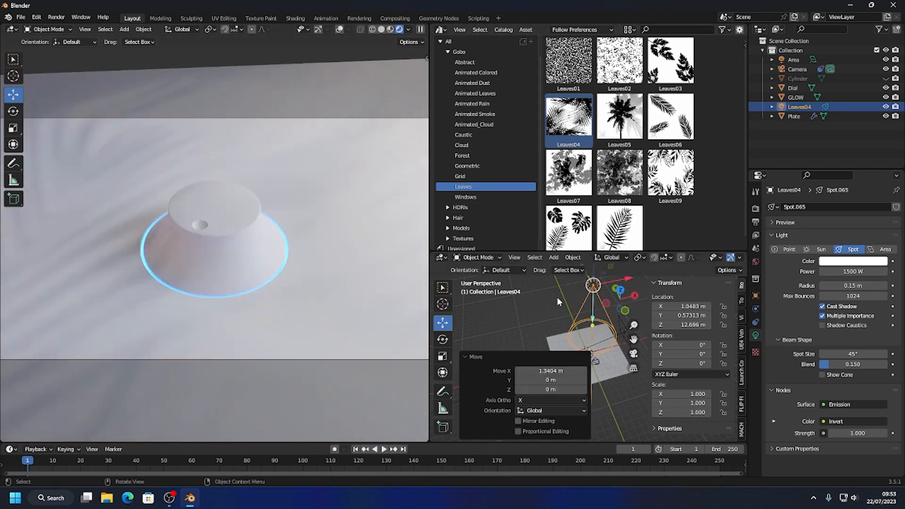
pyautogui.press('Delete')
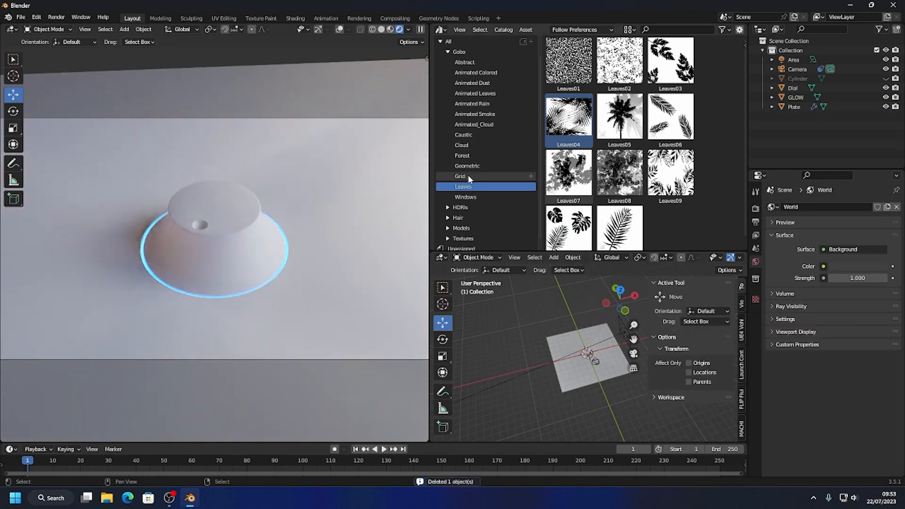
# Try the geometric07 gobo light above the plate with a 0.15 m radius, and delete it.
pyautogui.click(469, 169)
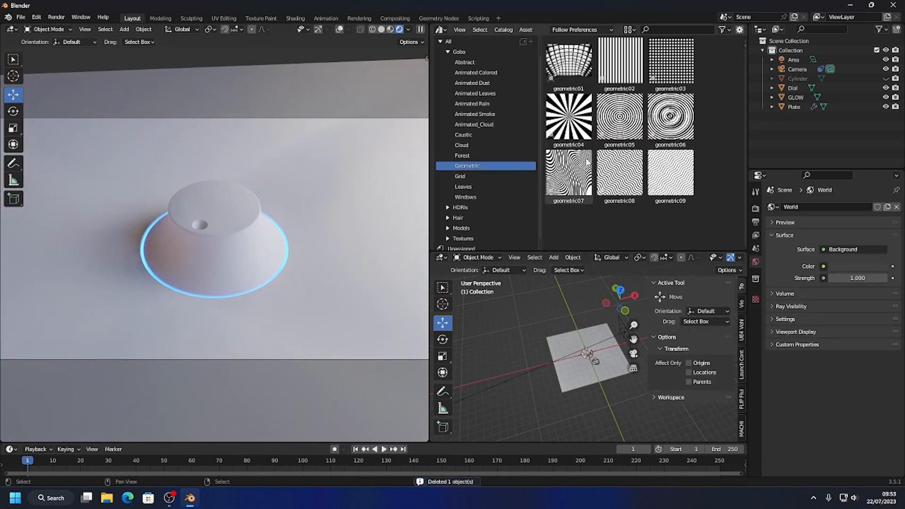
pyautogui.moveTo(580, 170); pyautogui.dragTo(613, 281)
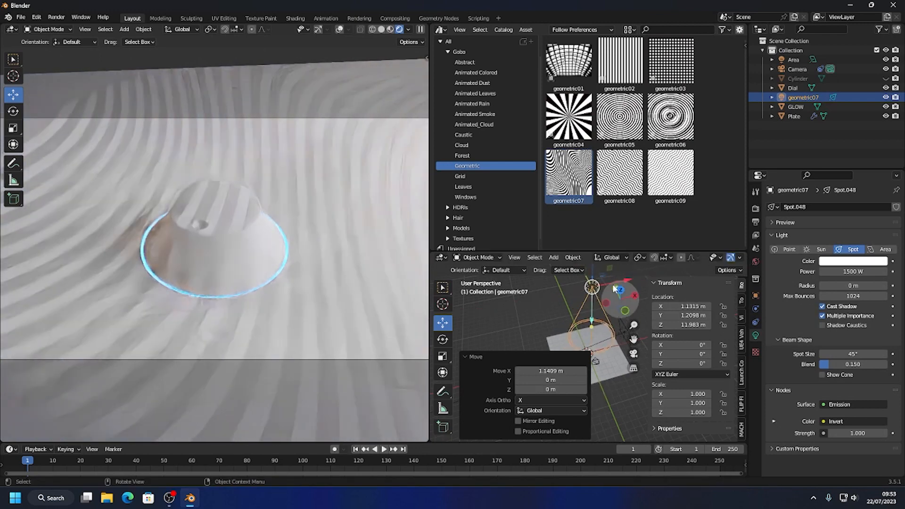
pyautogui.moveTo(846, 285); pyautogui.dragTo(856, 285)
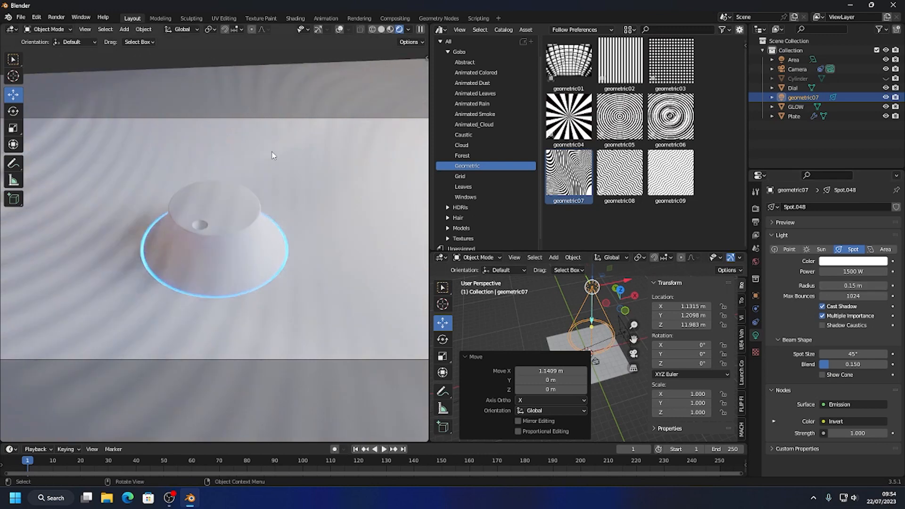
pyautogui.click(593, 287)
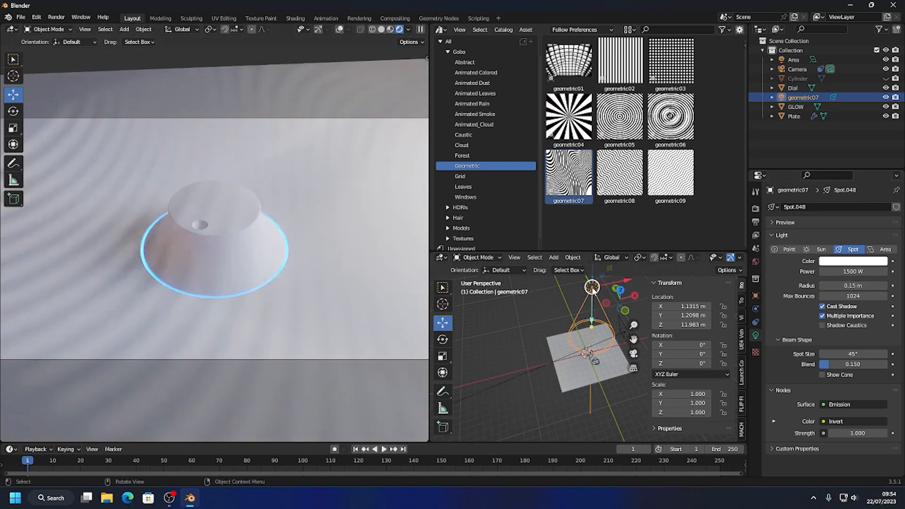
pyautogui.press('Delete')
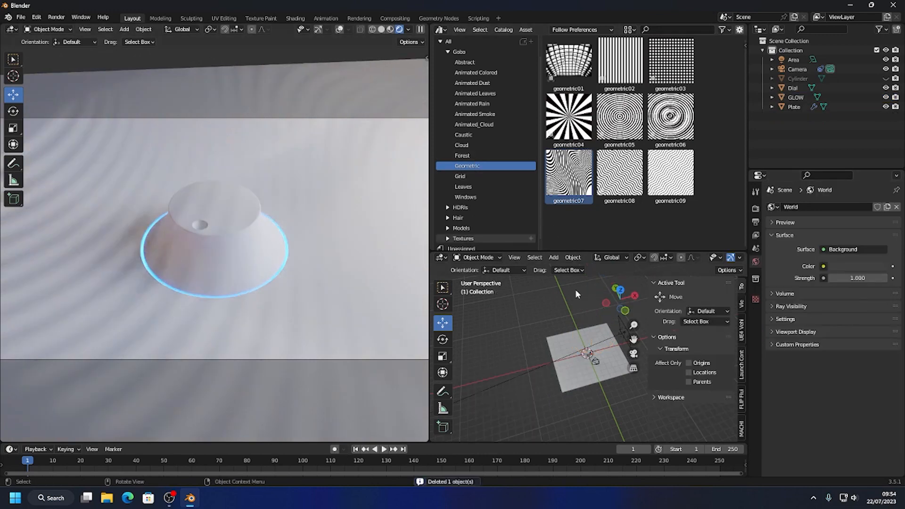
# Examine the Grid, Leaves, Caustic, Forest and animated Gobo catalogs for a suitable light pattern.
pyautogui.click(466, 175)
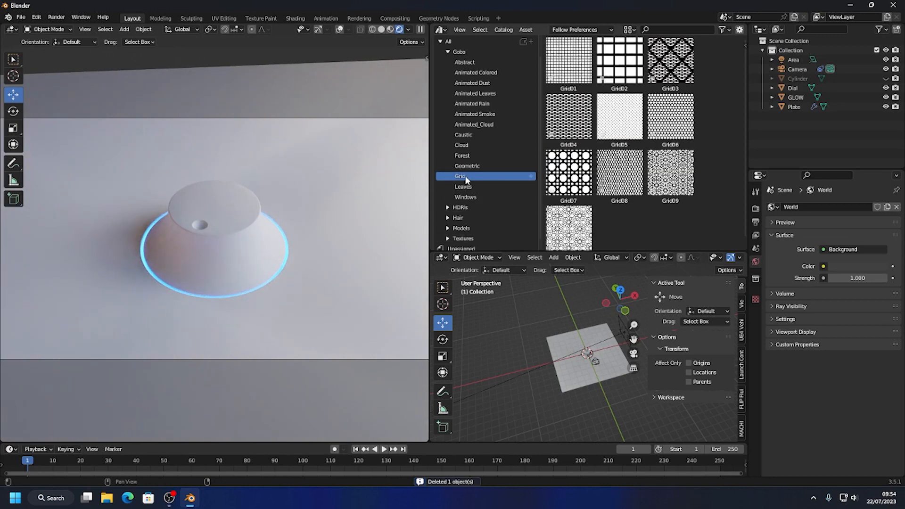
pyautogui.click(470, 186)
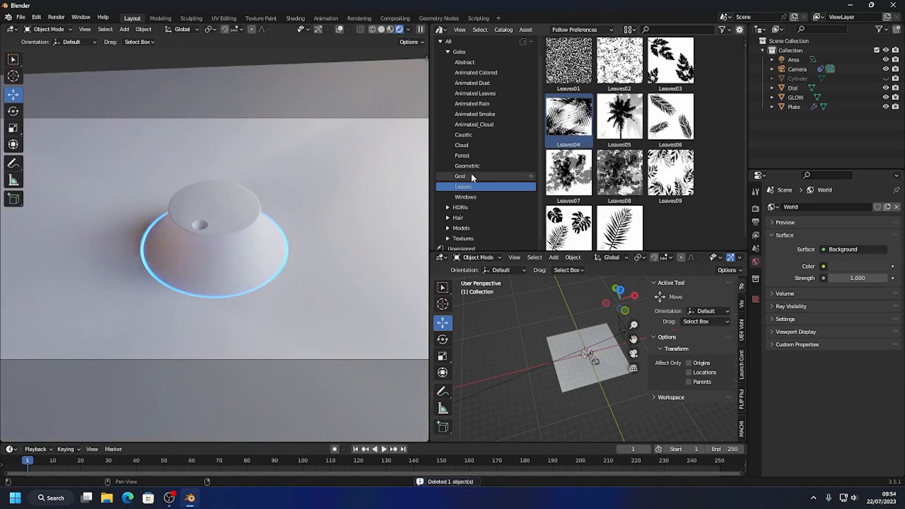
pyautogui.click(465, 135)
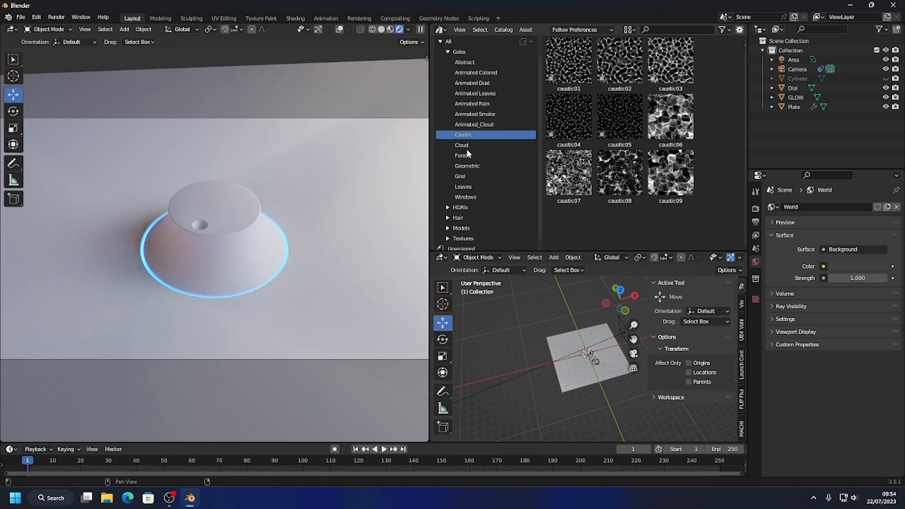
pyautogui.click(464, 154)
pyautogui.click(469, 124)
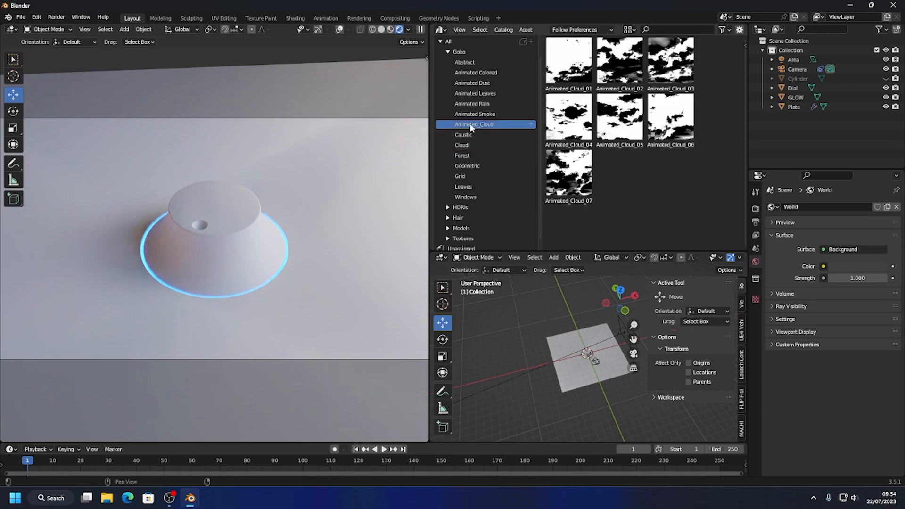
pyautogui.click(472, 103)
pyautogui.click(474, 93)
pyautogui.click(477, 72)
# Add the Abstract12 gobo light from the Abstract catalog to the scene.
pyautogui.click(470, 64)
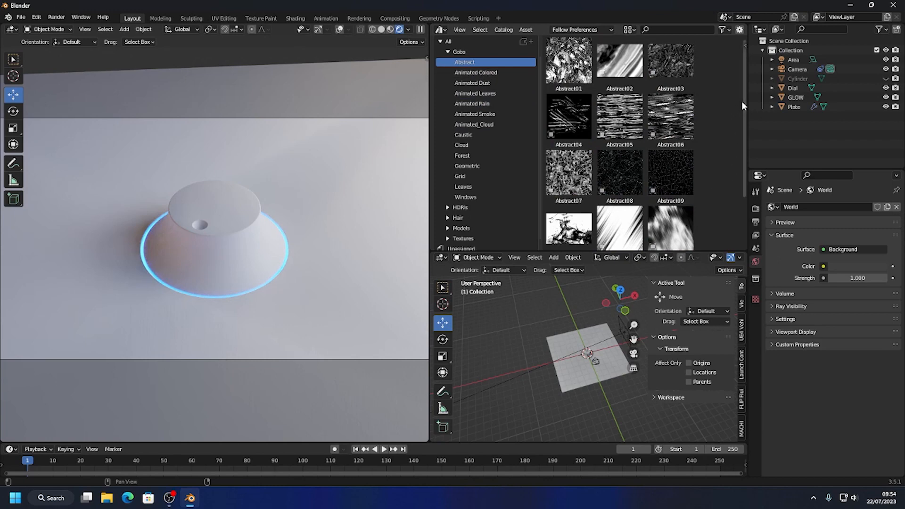
pyautogui.moveTo(742, 101); pyautogui.dragTo(740, 141)
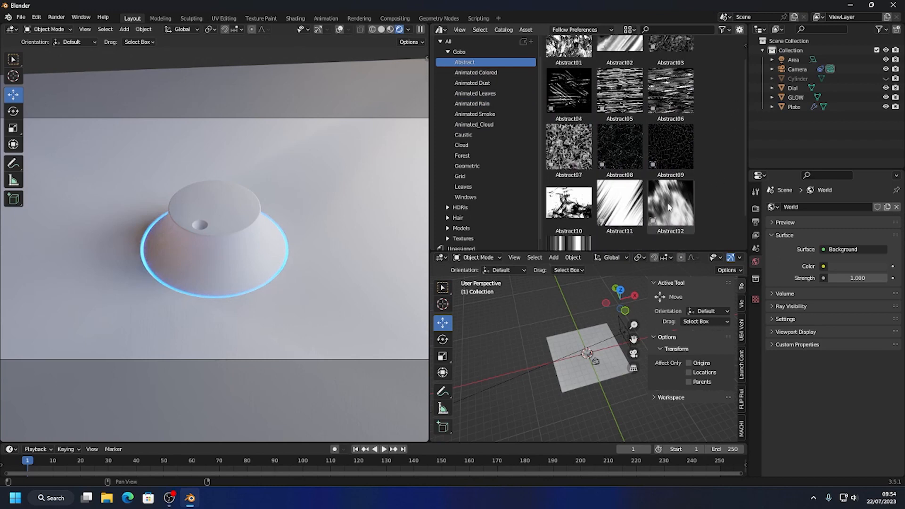
pyautogui.moveTo(670, 203); pyautogui.dragTo(589, 359)
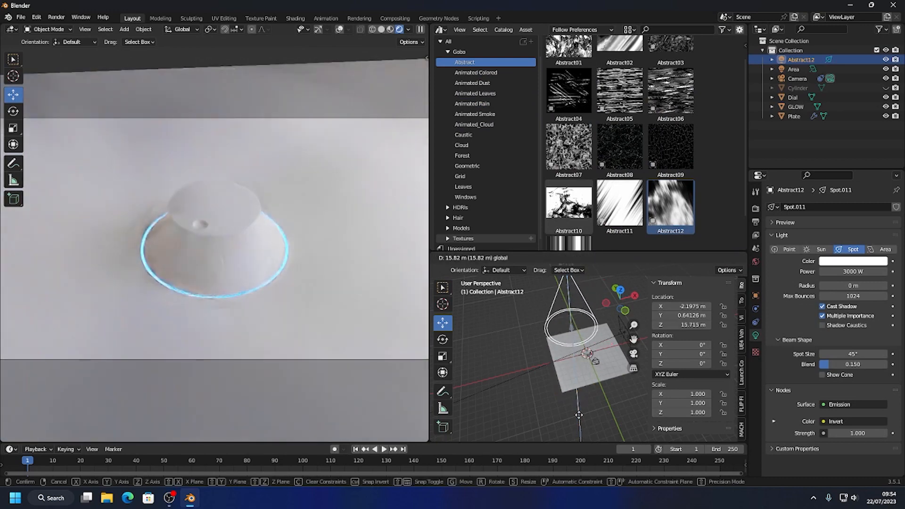
# Position the Abstract12 light above the dial at about X 0.44 m, Y 0.10 m, Z 12.53 m.
pyautogui.click(609, 379)
pyautogui.moveTo(592, 287); pyautogui.dragTo(605, 279)
pyautogui.click(611, 279)
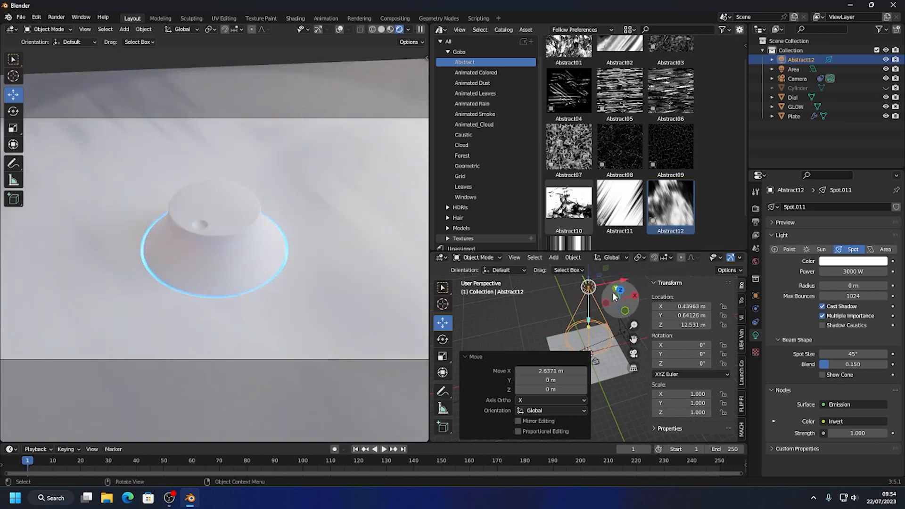
pyautogui.moveTo(564, 284); pyautogui.dragTo(563, 308, button='middle')
pyautogui.moveTo(580, 297); pyautogui.dragTo(596, 307)
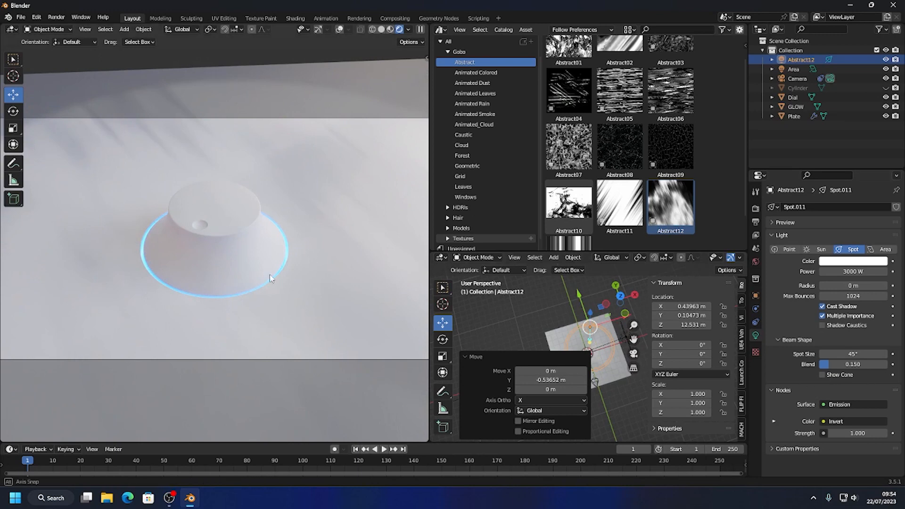
# Orbit the locked camera to an almost top-down view of the dial.
pyautogui.moveTo(269, 275); pyautogui.dragTo(300, 267, button='middle')
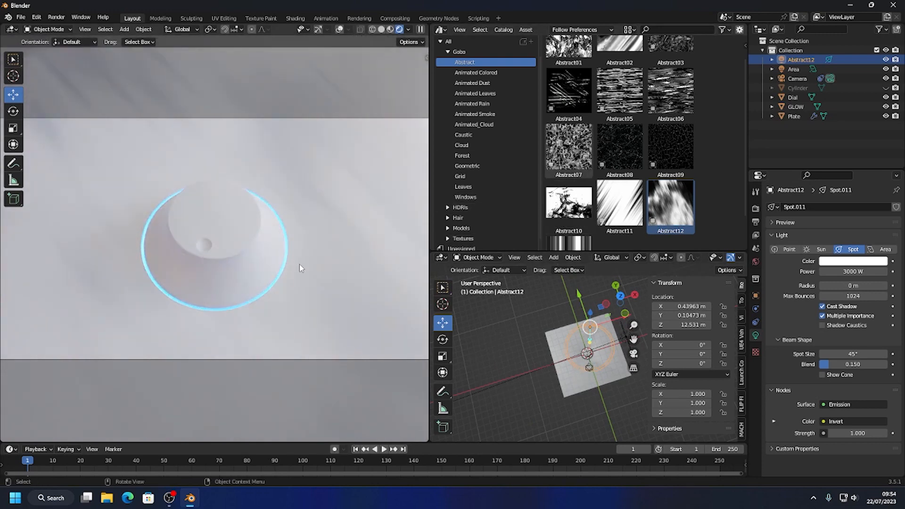
pyautogui.moveTo(305, 220); pyautogui.dragTo(304, 239, button='middle')
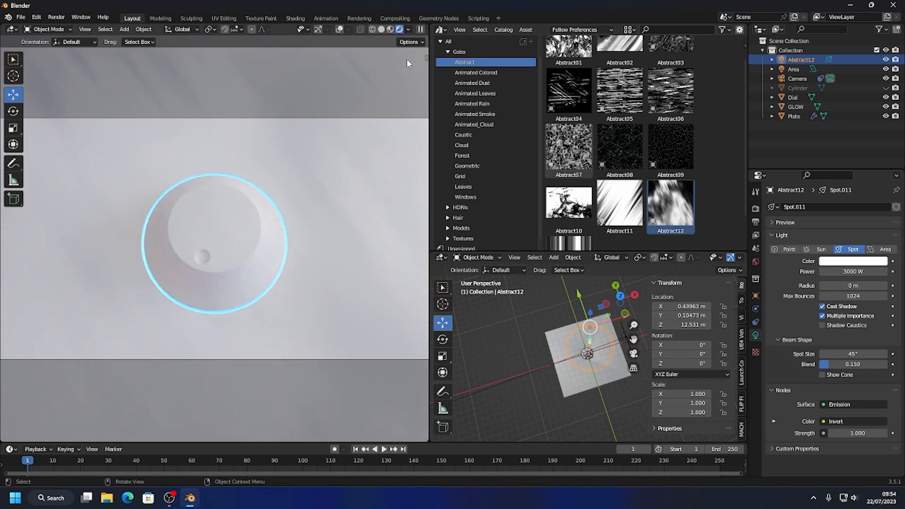
# Lower the viewport HDRI strength to about 0.136 and try several of the built-in studio HDRIs on the dial.
pyautogui.click(408, 30)
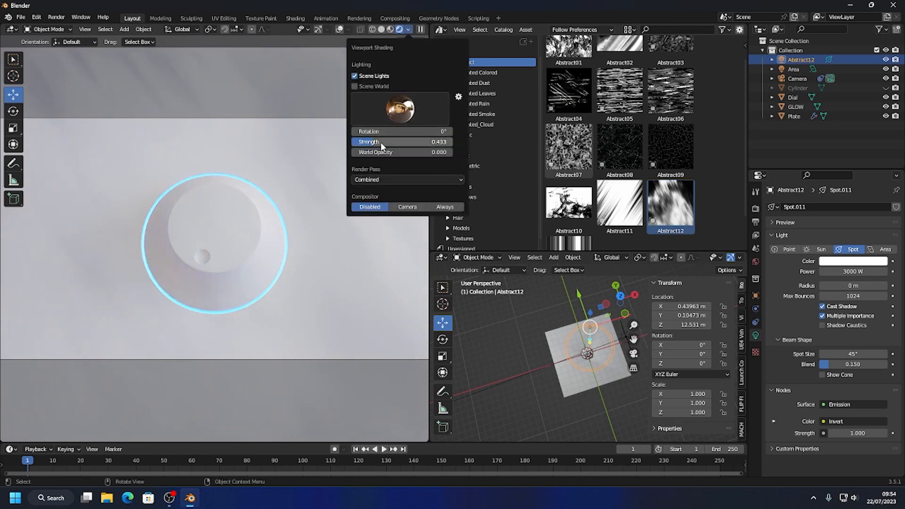
pyautogui.moveTo(381, 142); pyautogui.dragTo(362, 142)
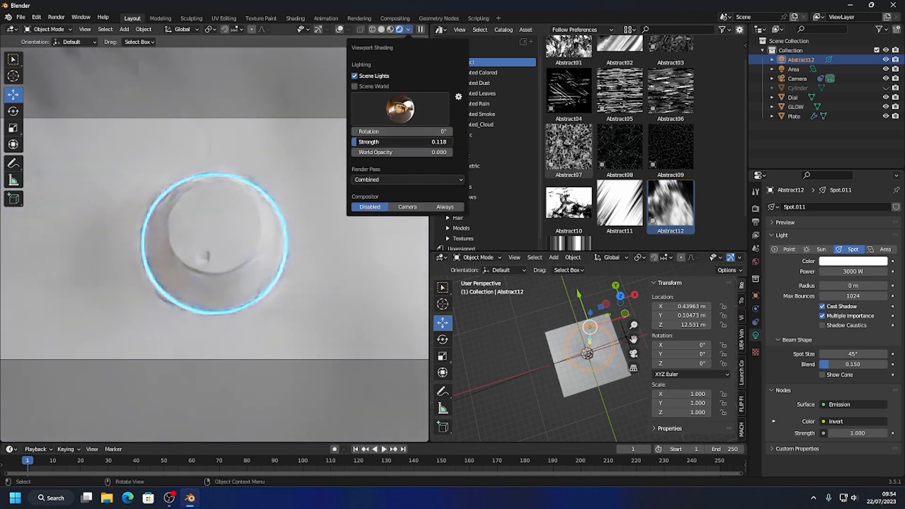
pyautogui.click(386, 113)
pyautogui.click(401, 142)
pyautogui.click(413, 114)
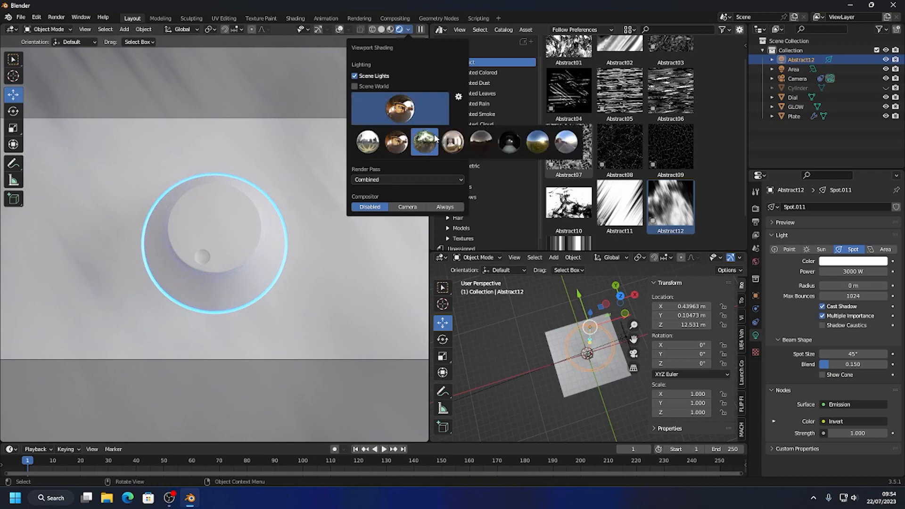
pyautogui.click(453, 142)
pyautogui.click(399, 110)
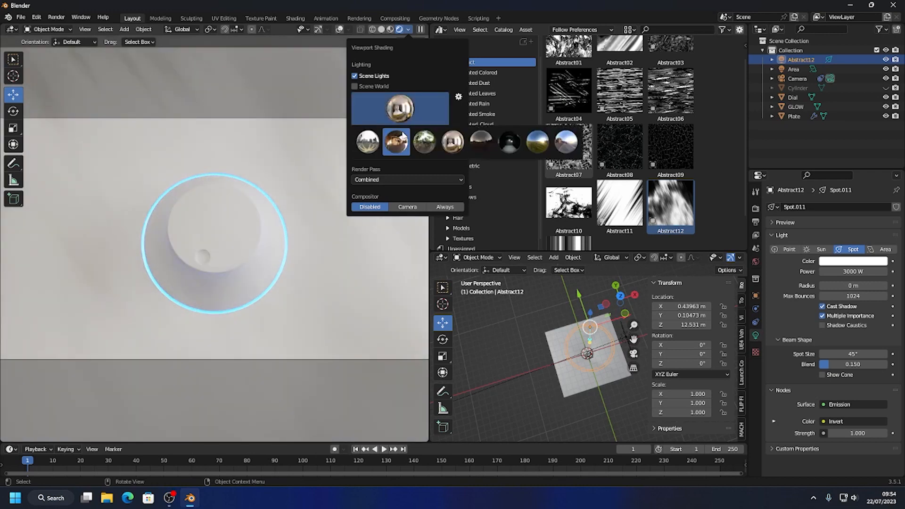
pyautogui.click(376, 141)
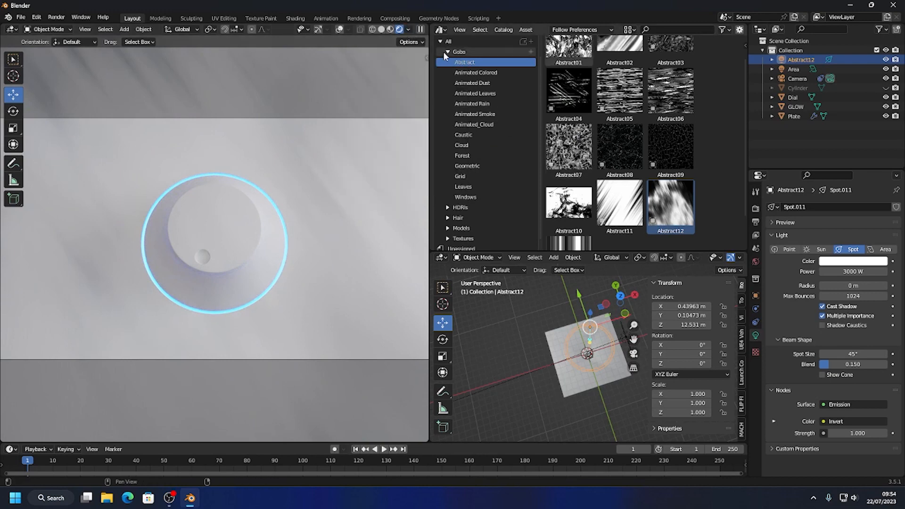
# Look through the Outdoor Nature HDRI catalogs and pick dikhololo_night from the Night catalog for the scene.
pyautogui.click(447, 62)
pyautogui.click(450, 81)
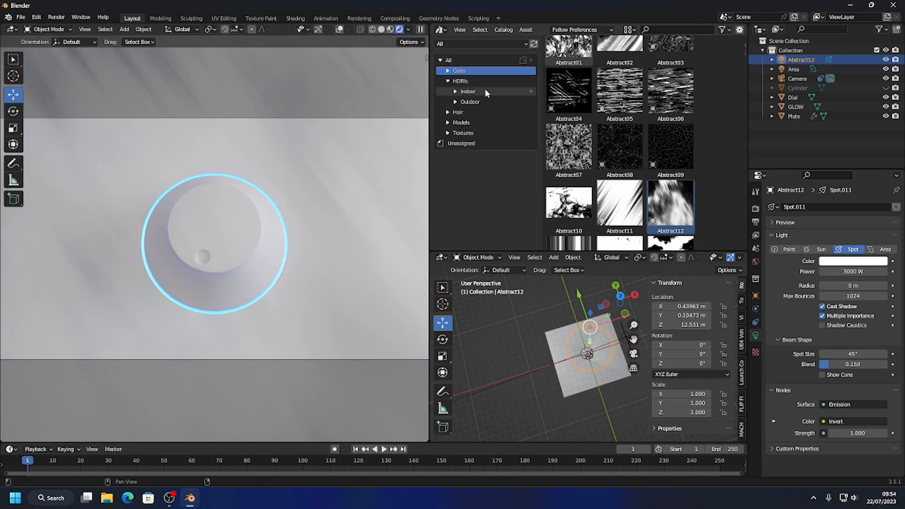
pyautogui.click(455, 102)
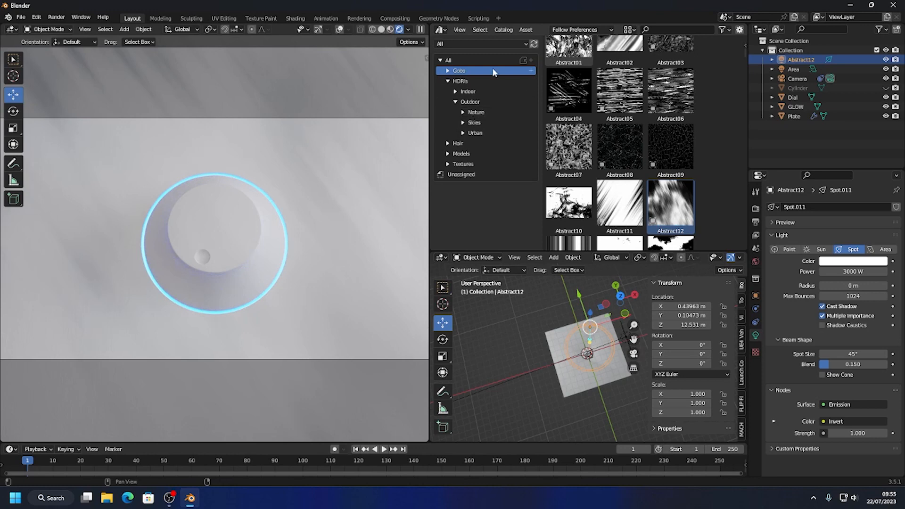
pyautogui.click(475, 112)
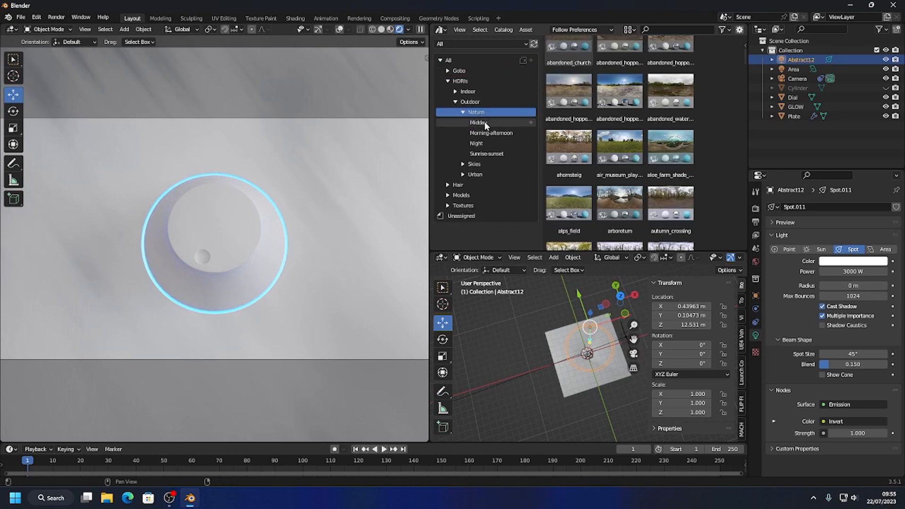
pyautogui.click(484, 122)
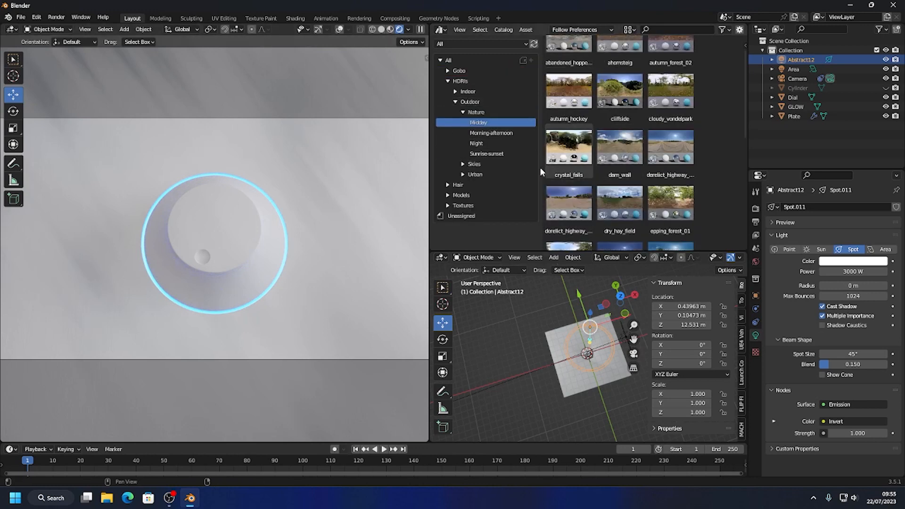
pyautogui.click(490, 134)
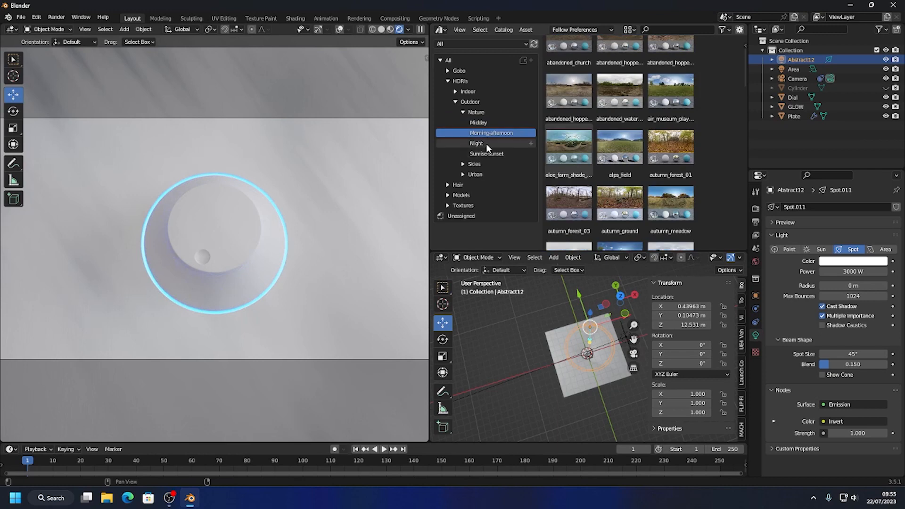
pyautogui.click(481, 144)
pyautogui.click(568, 62)
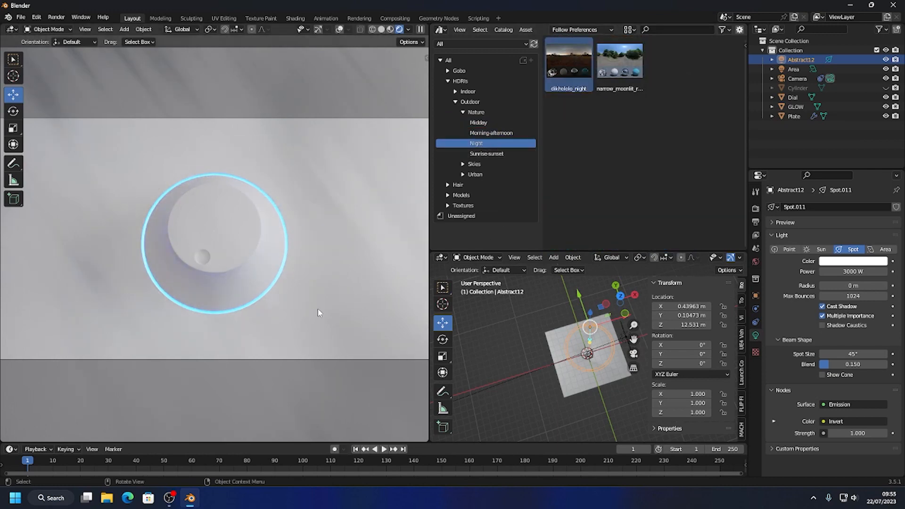
# Enable Scene World lighting for the rendered viewport.
pyautogui.moveTo(317, 309); pyautogui.dragTo(344, 248, button='middle')
pyautogui.click(408, 29)
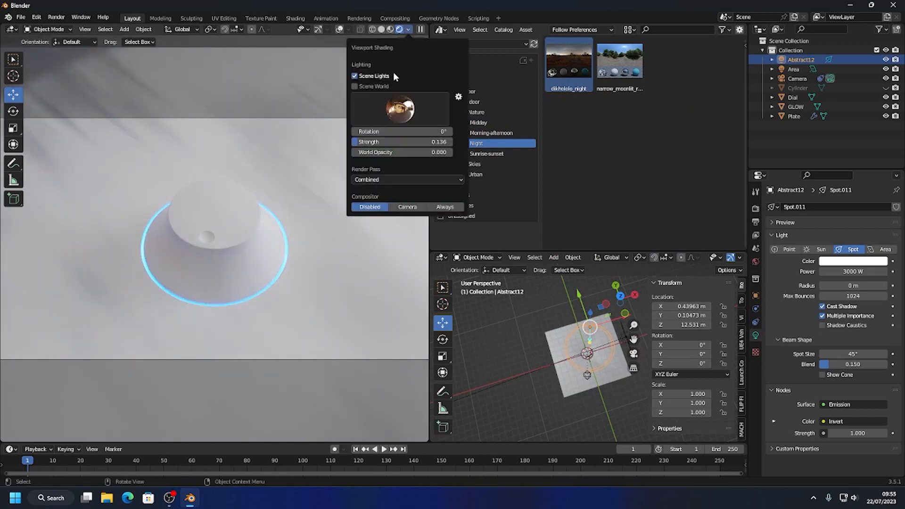
pyautogui.click(359, 86)
pyautogui.moveTo(325, 234)
pyautogui.mouseDown(button='middle')
pyautogui.moveTo(307, 191)
pyautogui.moveTo(313, 247)
pyautogui.mouseUp(button='middle')
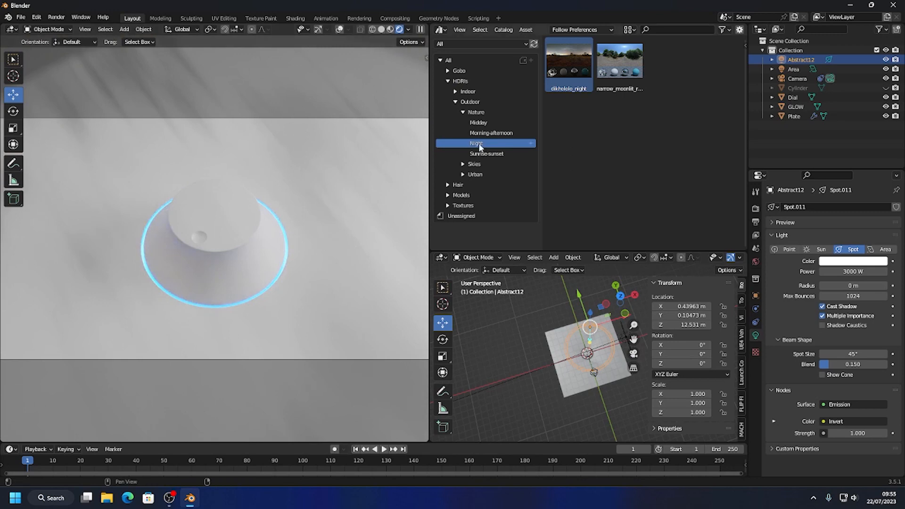
# Try HDRIs from the Nature Sunrise-sunset catalog as the world, including forgotten_miniland, golf_course_sunrise and fish_eagle_hill.
pyautogui.click(491, 155)
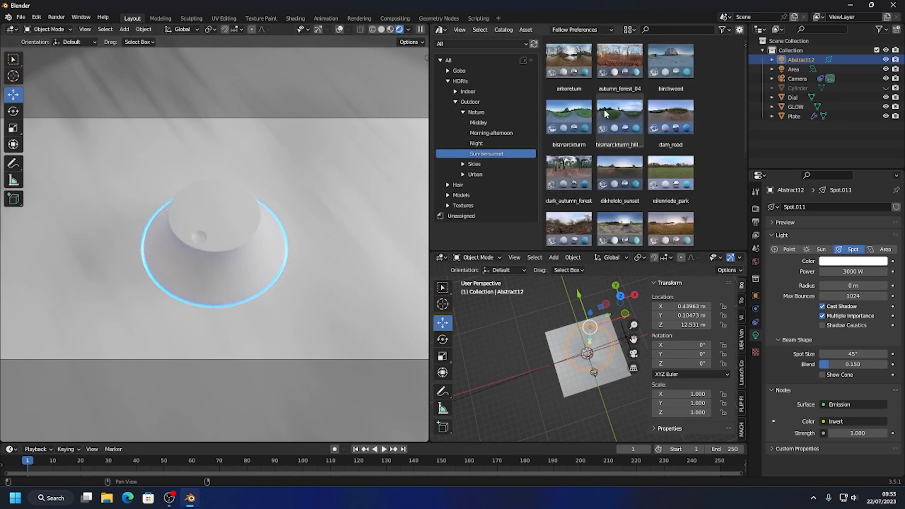
pyautogui.moveTo(605, 113); pyautogui.dragTo(346, 161)
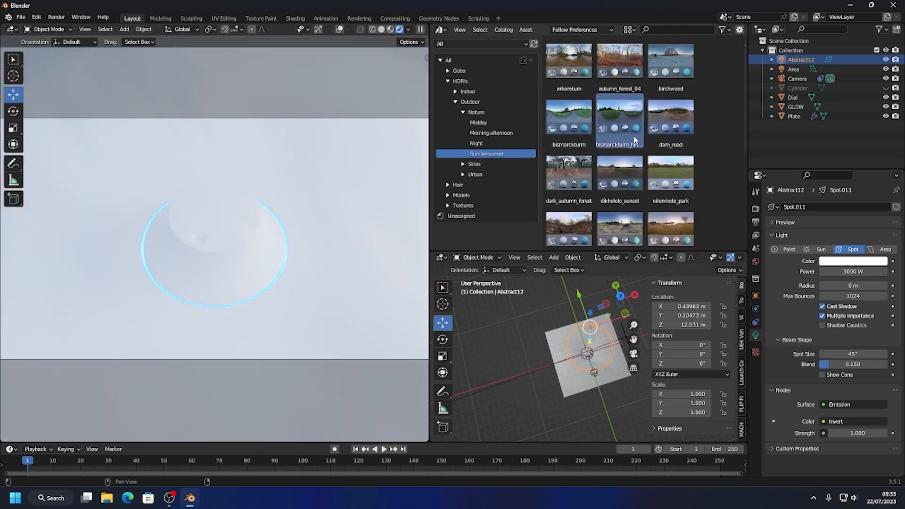
pyautogui.moveTo(623, 224); pyautogui.dragTo(265, 197)
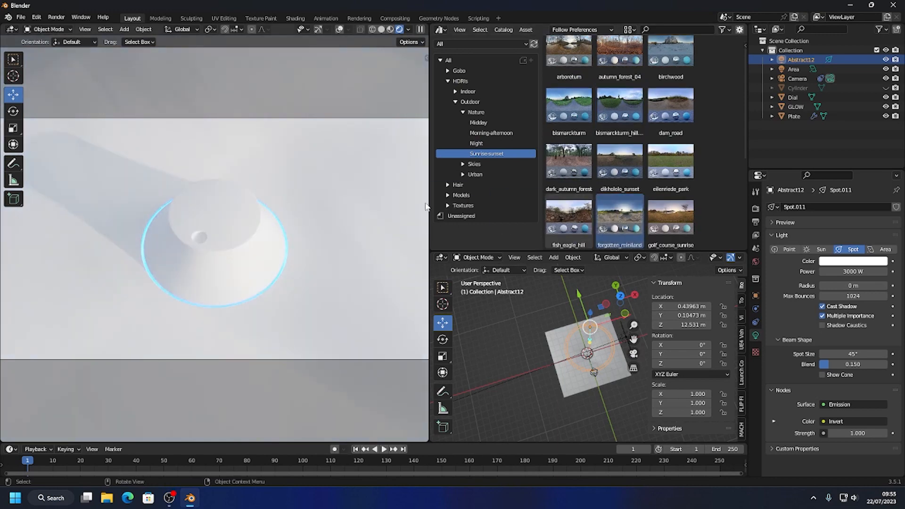
pyautogui.click(756, 262)
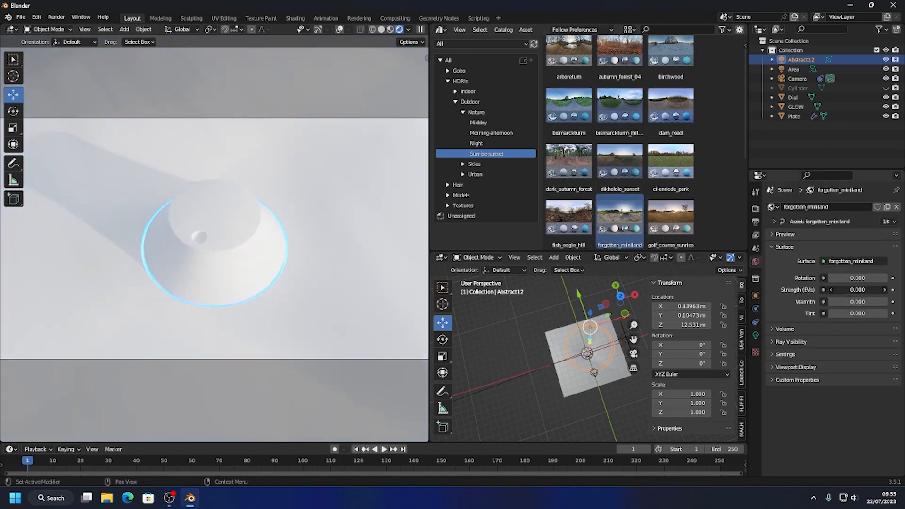
pyautogui.moveTo(857, 289); pyautogui.dragTo(839, 289)
pyautogui.moveTo(670, 217); pyautogui.dragTo(327, 167)
pyautogui.moveTo(569, 217); pyautogui.dragTo(330, 189)
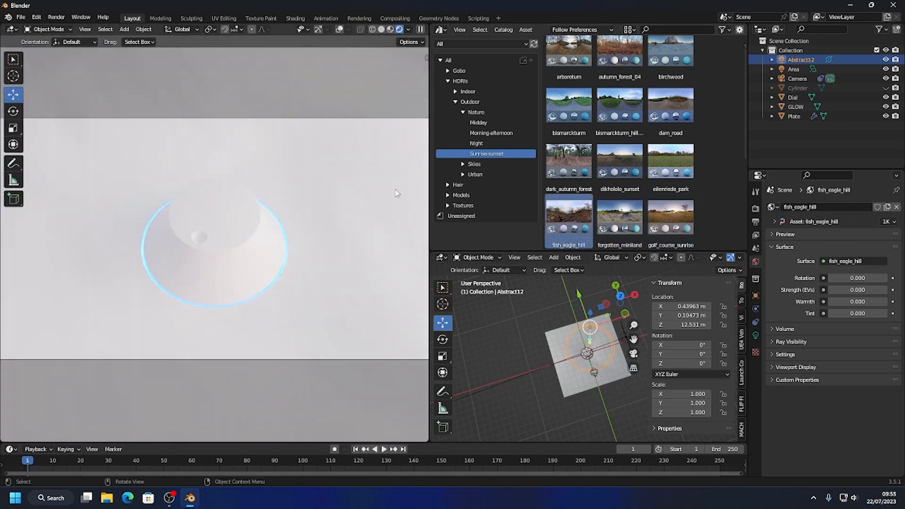
# Apply the neuer_zollhof HDRI from the Urban Night catalog as the world and set its strength to -6.5 EVs.
pyautogui.click(462, 174)
pyautogui.click(481, 186)
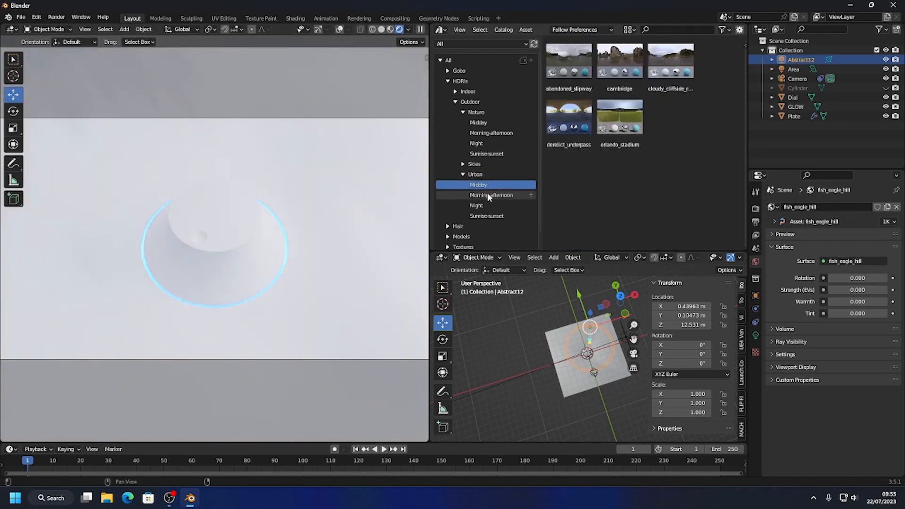
pyautogui.click(488, 196)
pyautogui.click(483, 206)
pyautogui.moveTo(569, 174); pyautogui.dragTo(372, 191)
pyautogui.moveTo(858, 289); pyautogui.dragTo(792, 289)
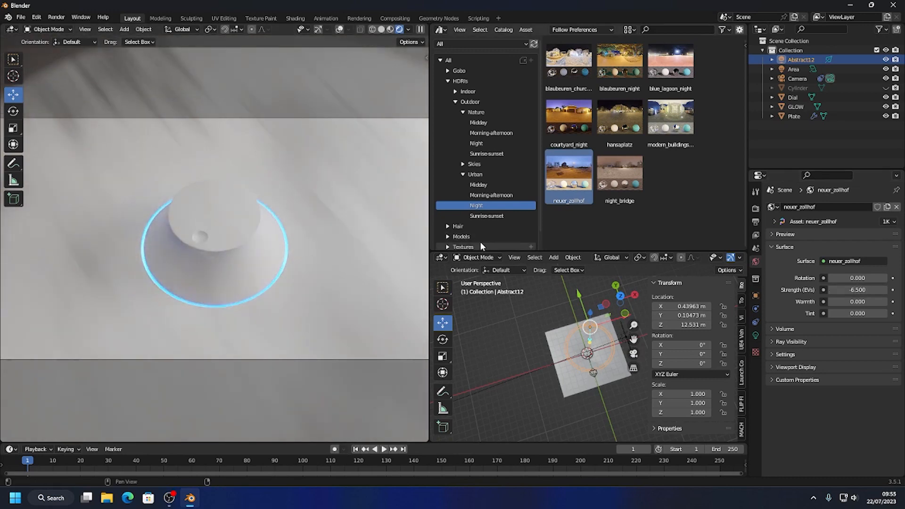
# Tilt the Abstract12 light about 13.9° around Y and move it along X to about 4.66 m.
pyautogui.moveTo(602, 339); pyautogui.dragTo(602, 282, button='middle')
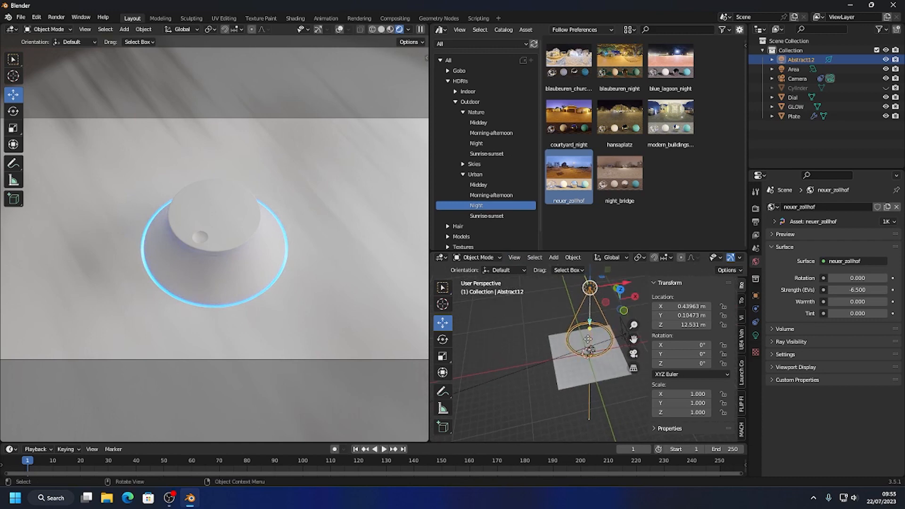
pyautogui.scroll(-3, 554, 338)
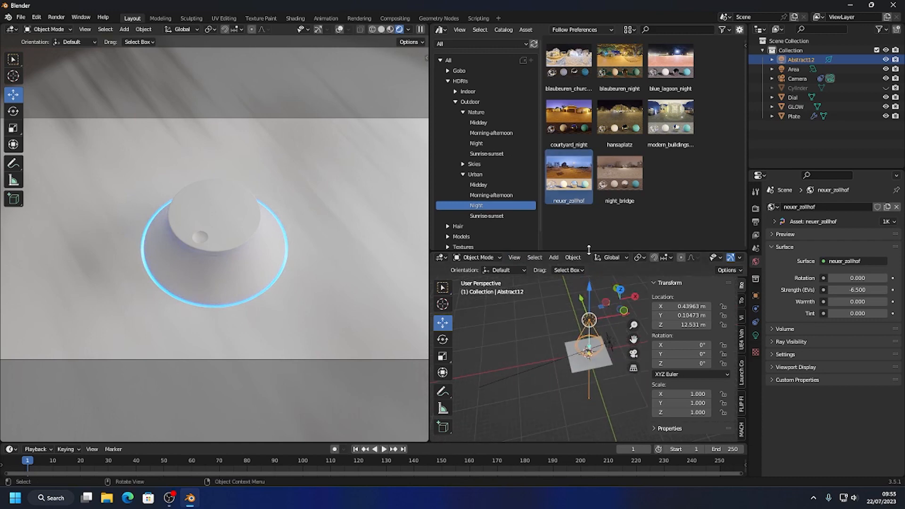
pyautogui.moveTo(590, 252); pyautogui.dragTo(589, 178)
pyautogui.click(443, 266)
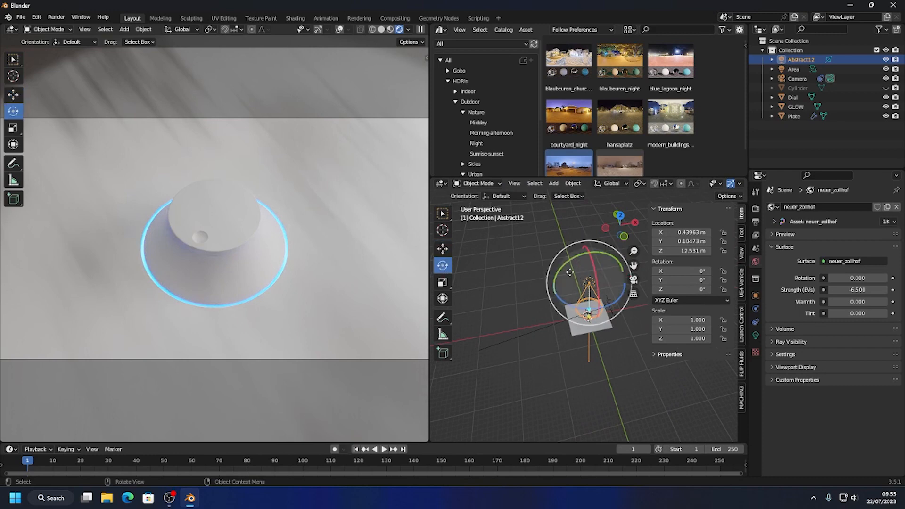
pyautogui.moveTo(557, 272); pyautogui.dragTo(626, 274)
pyautogui.click(442, 248)
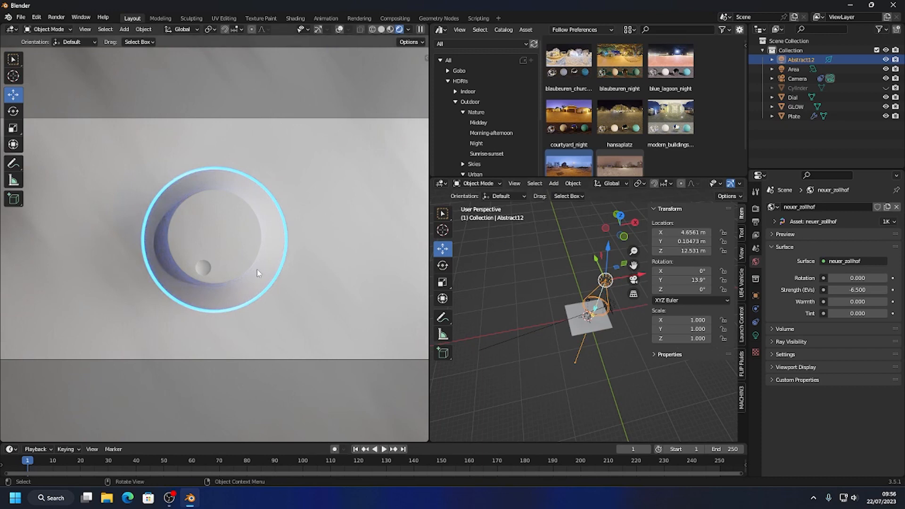
# Darken the base color of the plate's plastic material to near black.
pyautogui.moveTo(257, 269); pyautogui.dragTo(340, 232, button='middle')
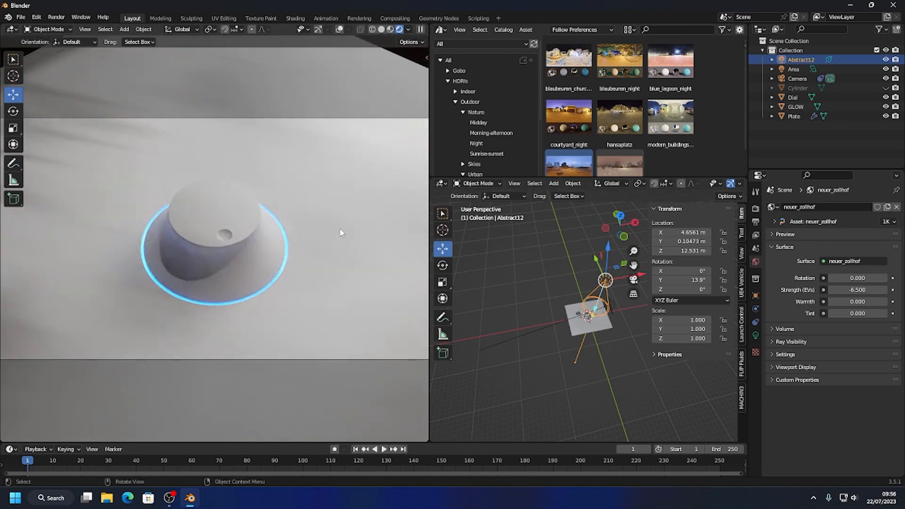
pyautogui.click(349, 214)
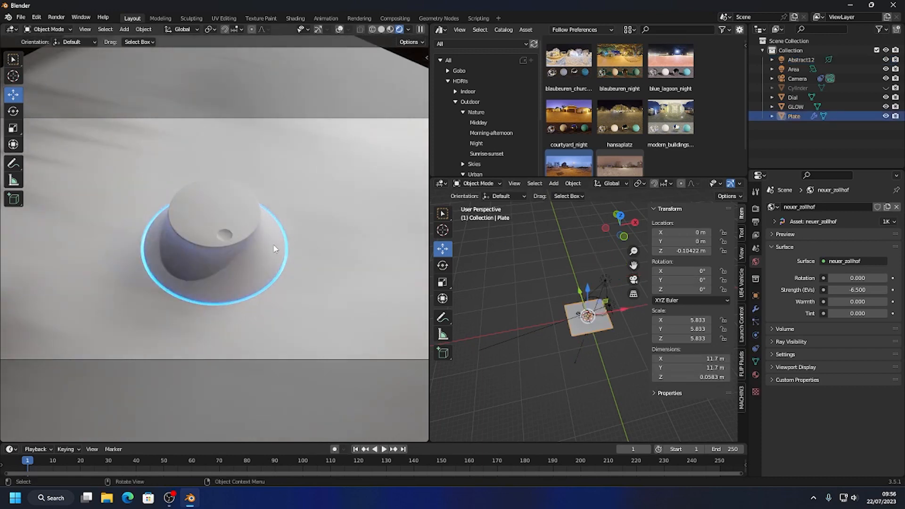
pyautogui.click(755, 373)
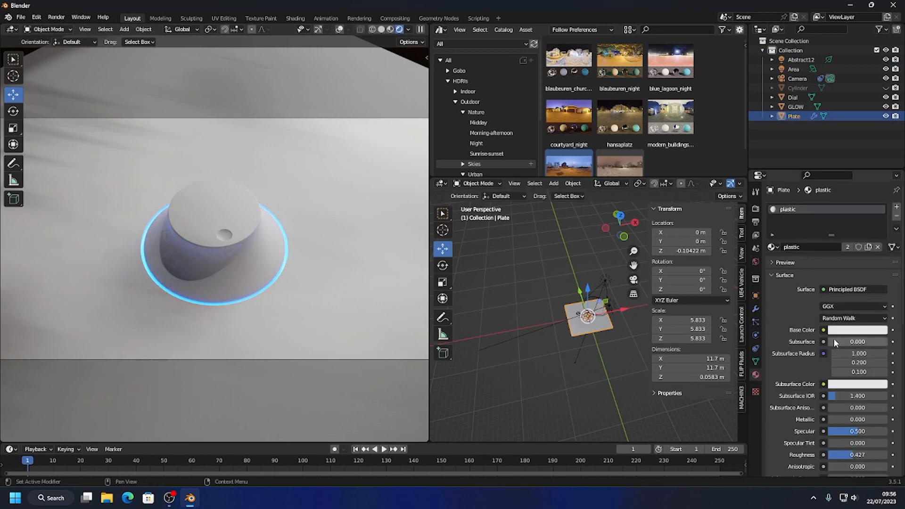
pyautogui.click(871, 330)
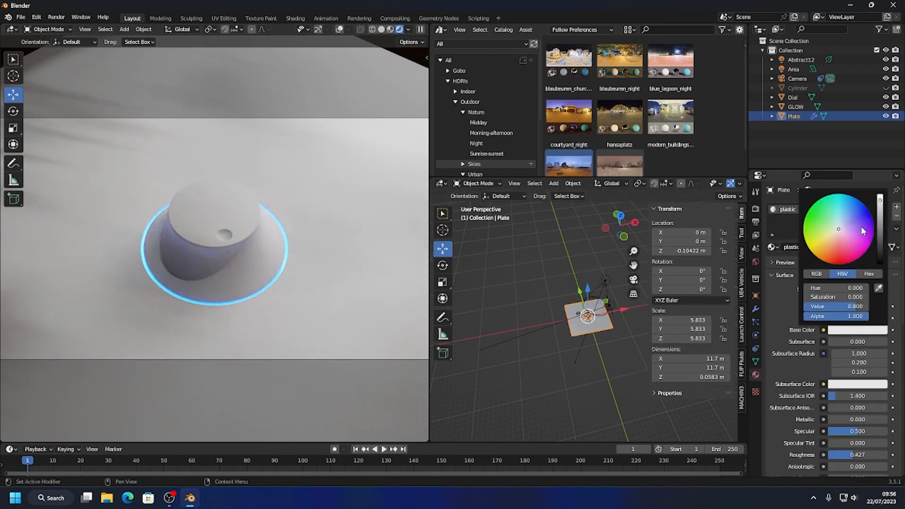
pyautogui.moveTo(880, 200); pyautogui.dragTo(880, 253)
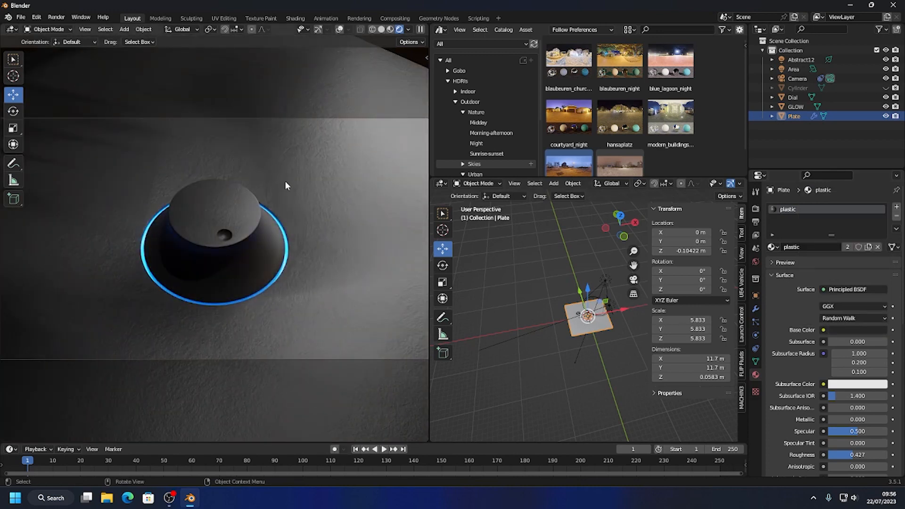
pyautogui.moveTo(286, 220); pyautogui.dragTo(308, 250, button='middle')
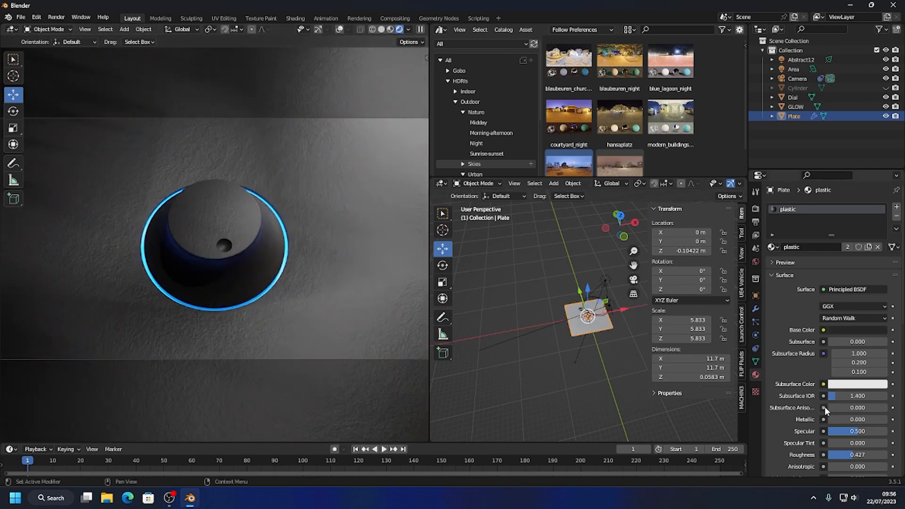
# Change the GLOW plane's emission color to orange and orbit the locked camera to an almost top-down view of the dial.
pyautogui.scroll(-3, 824, 406)
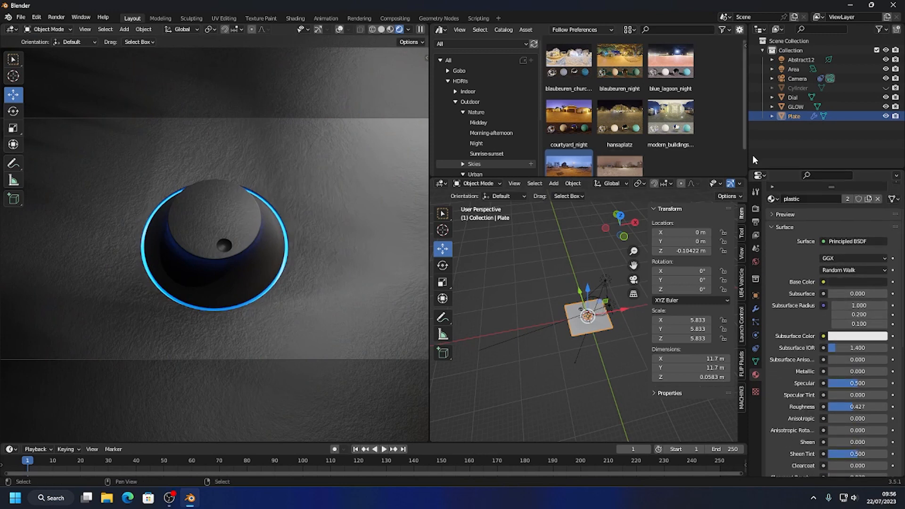
pyautogui.click(807, 106)
pyautogui.scroll(-1, 902, 308)
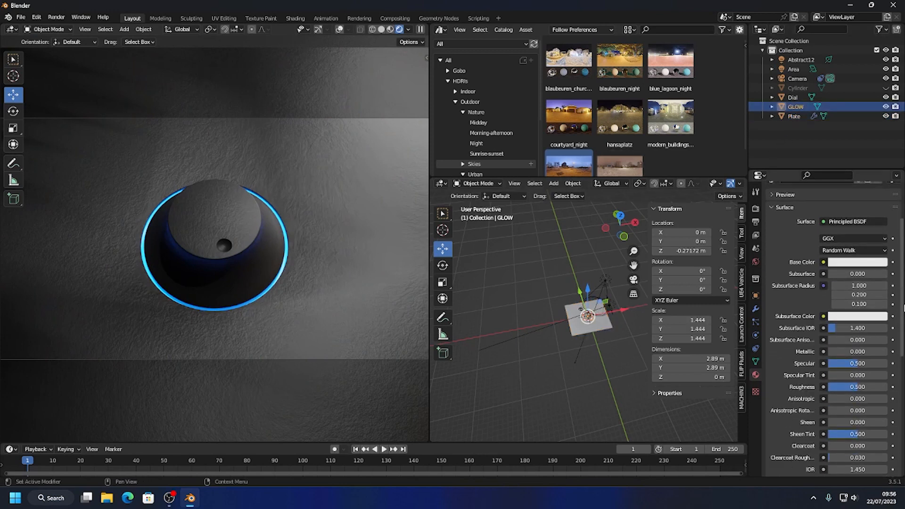
pyautogui.scroll(-8, 903, 308)
pyautogui.click(856, 351)
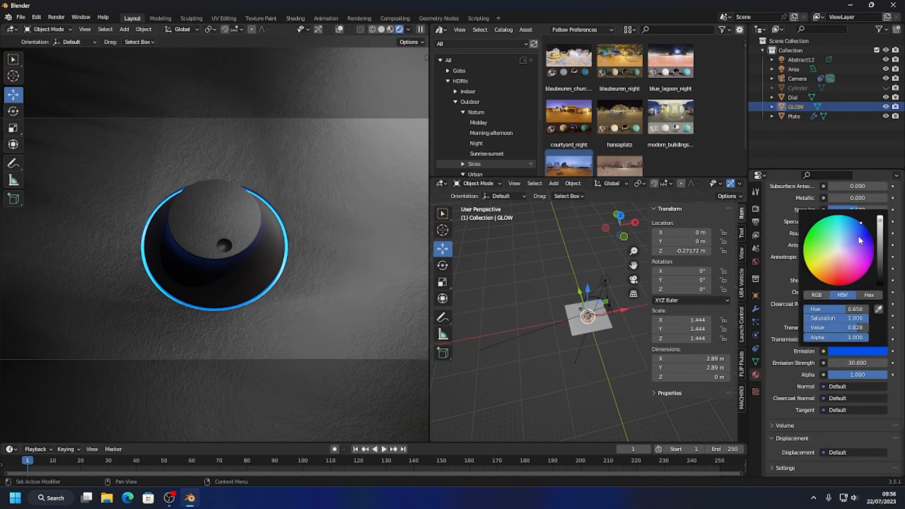
pyautogui.moveTo(858, 241); pyautogui.dragTo(824, 282)
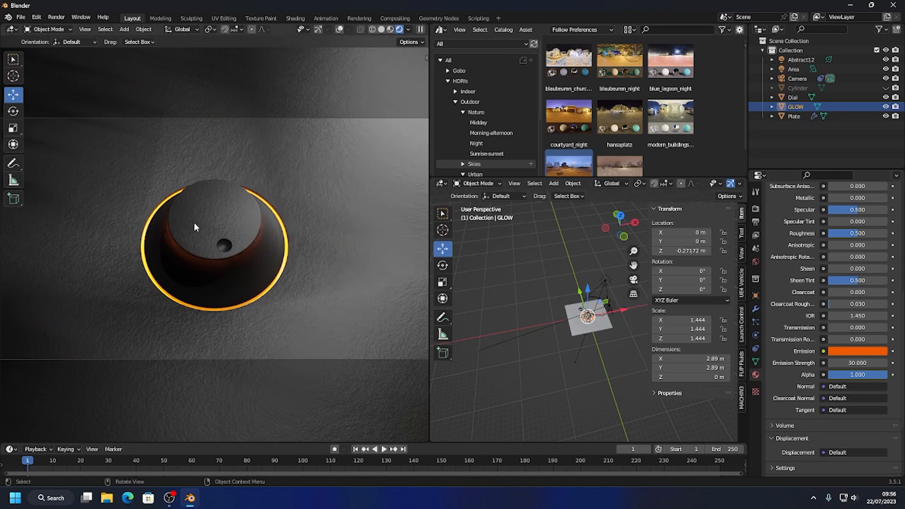
pyautogui.moveTo(194, 222); pyautogui.dragTo(191, 265, button='middle')
pyautogui.moveTo(287, 247); pyautogui.dragTo(289, 256, button='middle')
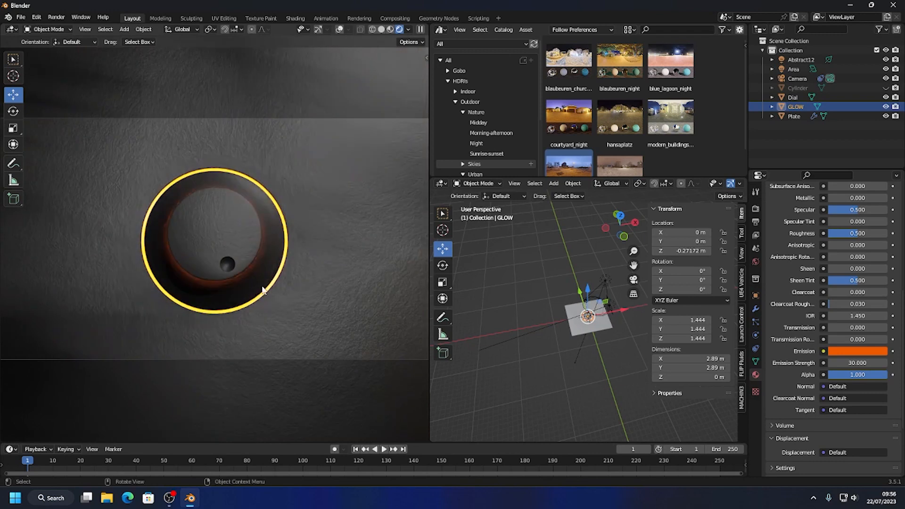
# Orbit the locked camera to a tilted view of the dial and lighten the plate's plastic base color to light grey, value 0.615.
pyautogui.moveTo(262, 289); pyautogui.dragTo(287, 227, button='middle')
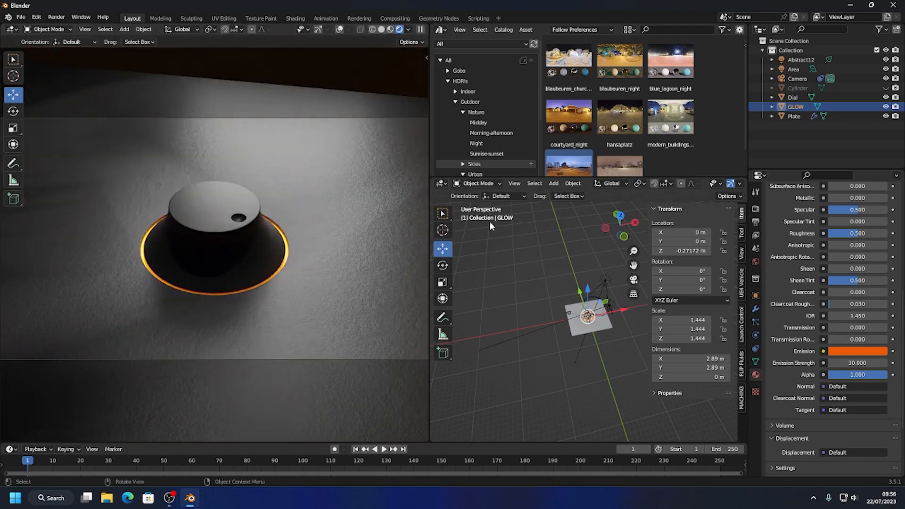
pyautogui.moveTo(293, 269); pyautogui.dragTo(457, 256, button='middle')
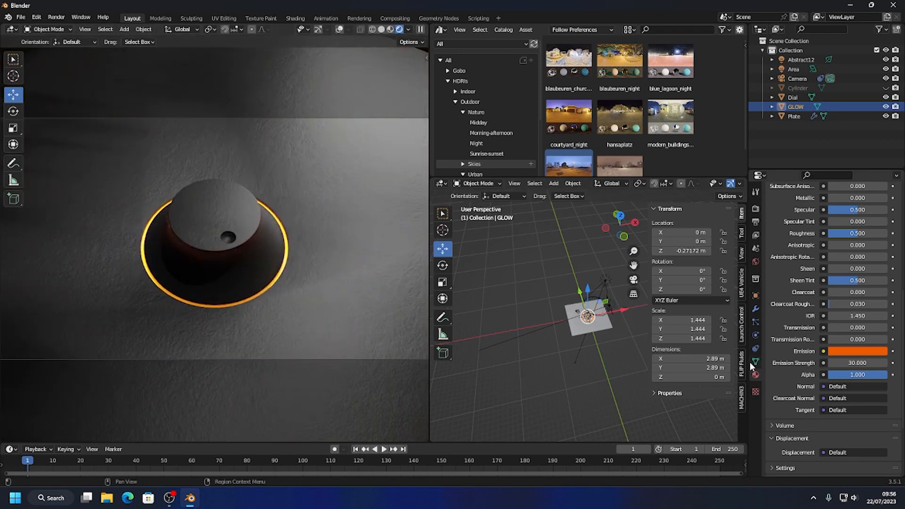
pyautogui.click(793, 116)
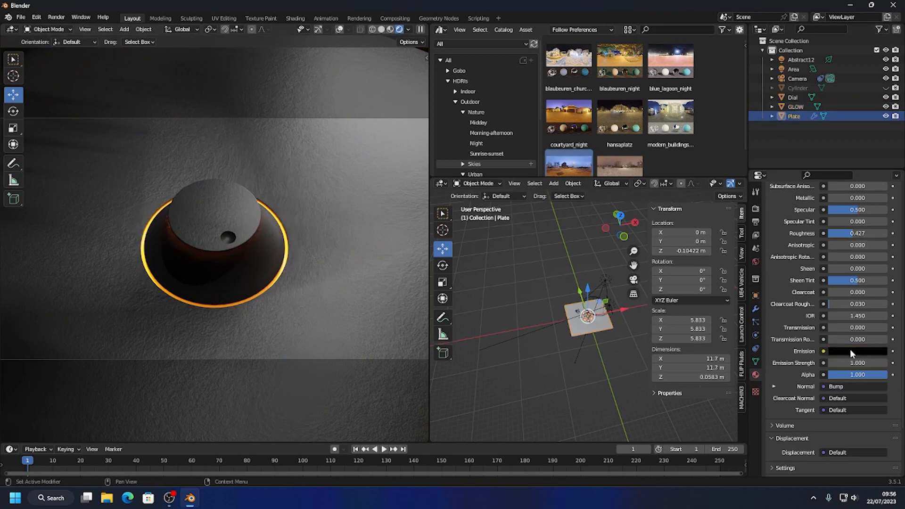
pyautogui.scroll(8, 853, 351)
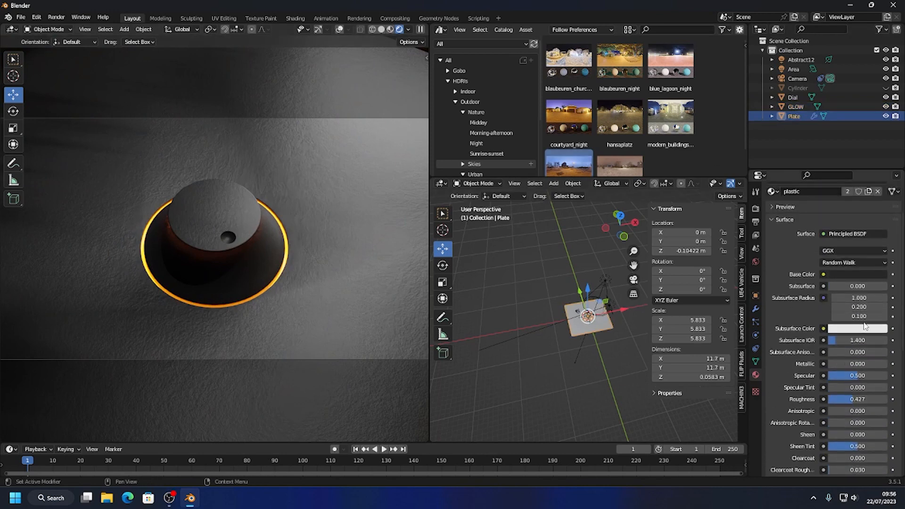
pyautogui.click(862, 275)
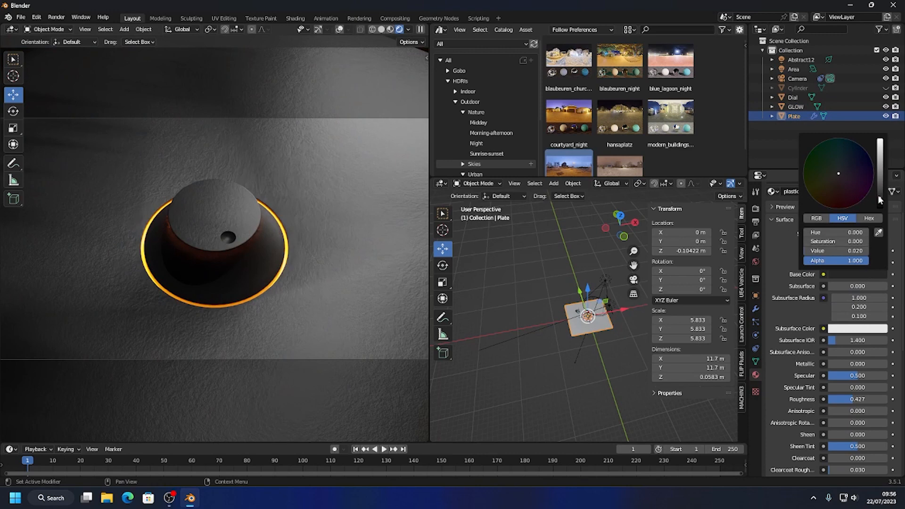
pyautogui.moveTo(878, 195); pyautogui.dragTo(879, 152)
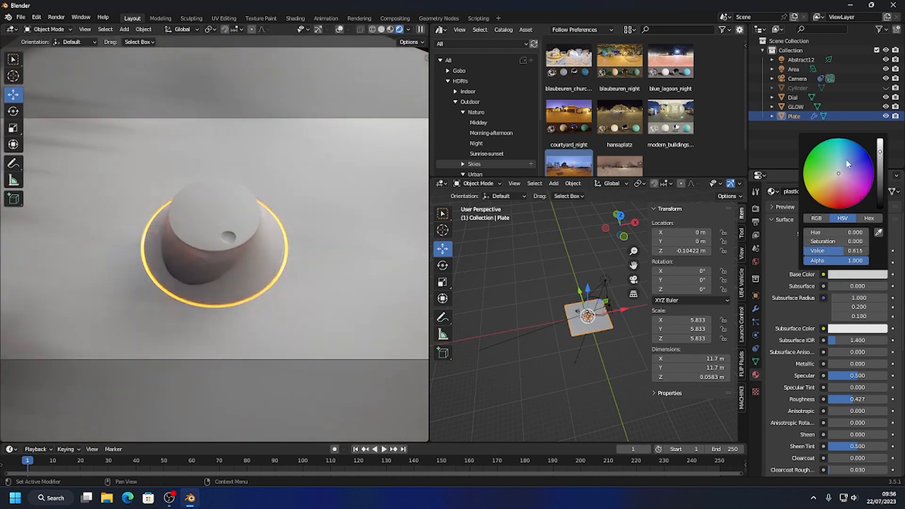
pyautogui.click(555, 245)
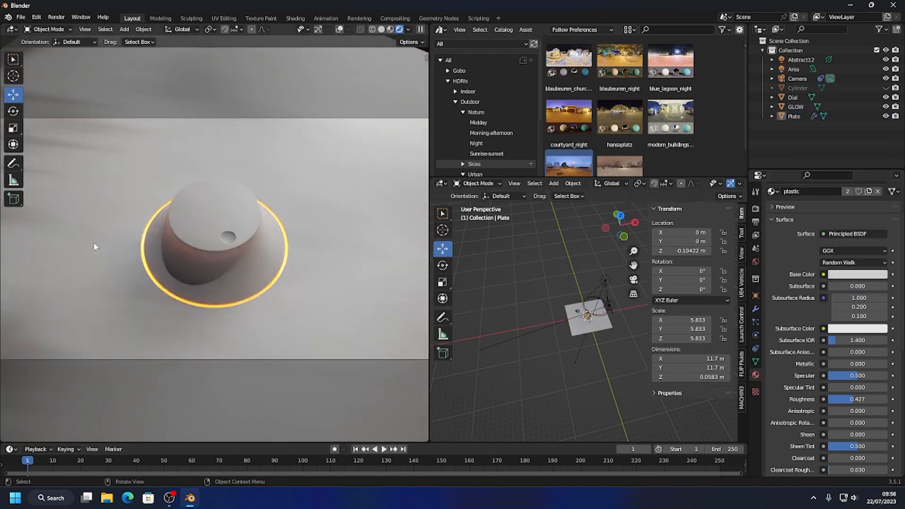